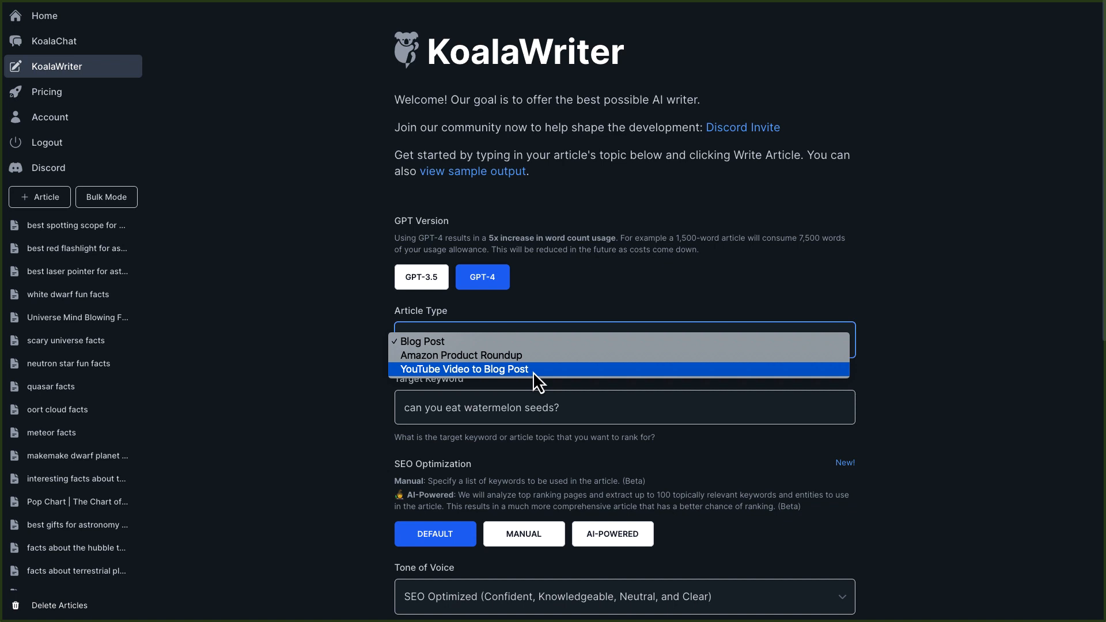
Replace the target keyword with "Big Bang Theory History", copied from the blog post tracker spreadsheet.
left_click(325, 381)
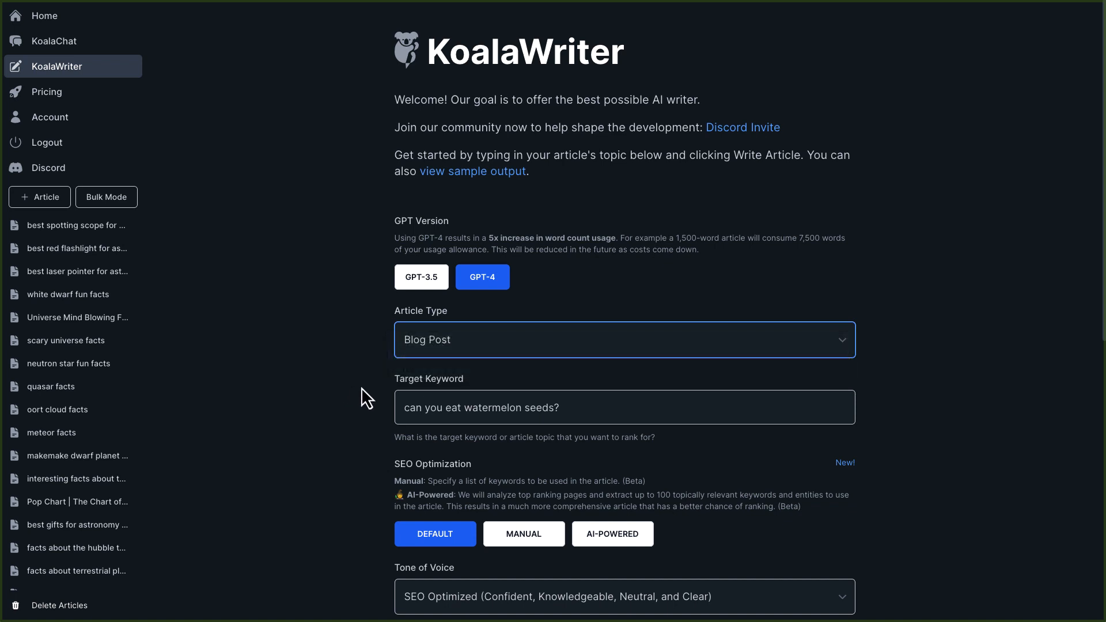
triple_click(423, 408)
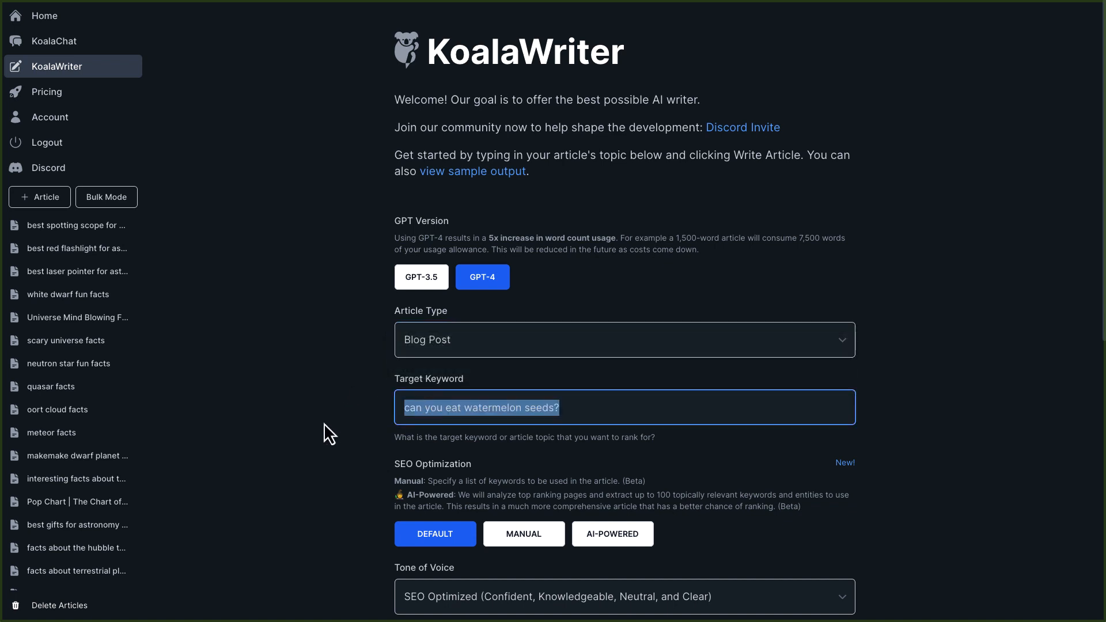
key("ctrl+Tab")
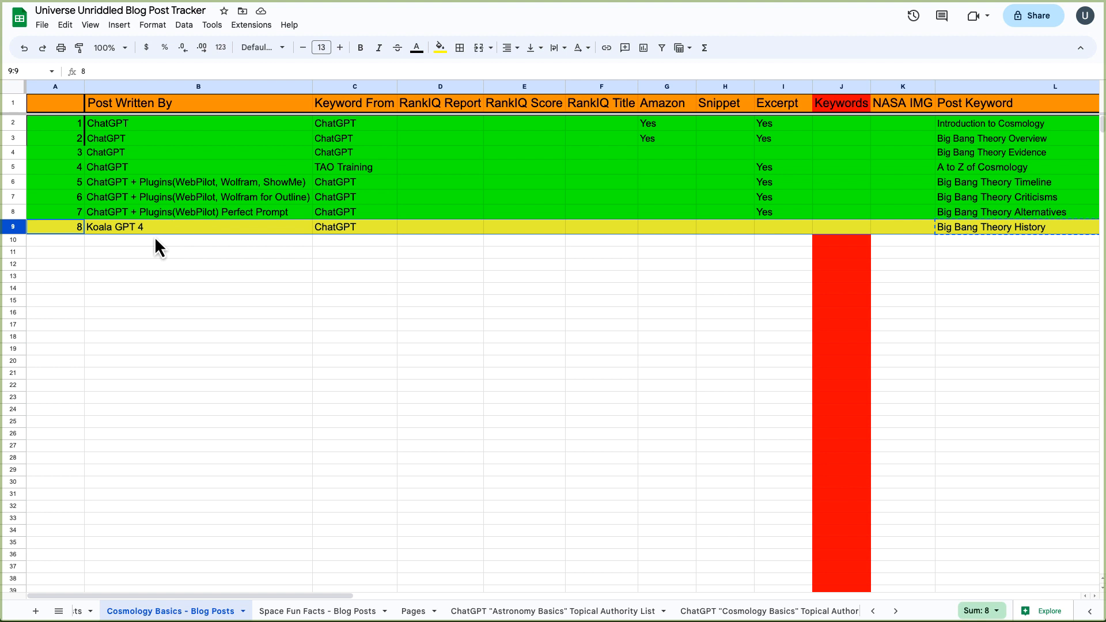
right_click(951, 230)
left_click(908, 193)
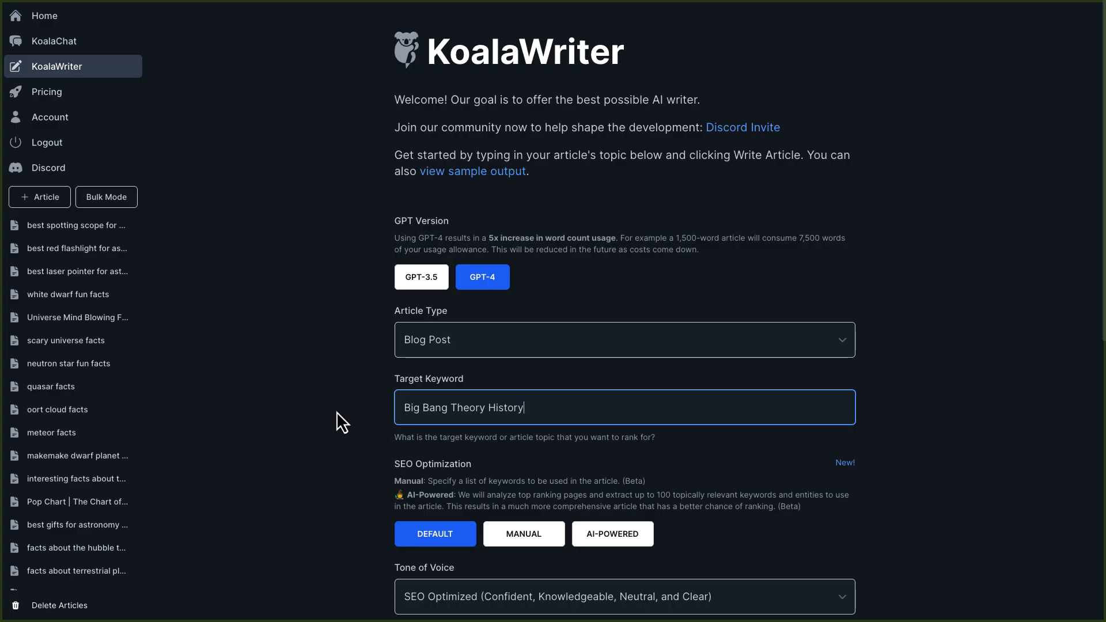
Set the SEO Optimization mode to AI-Powered.
scroll(333, 414, "down", 3)
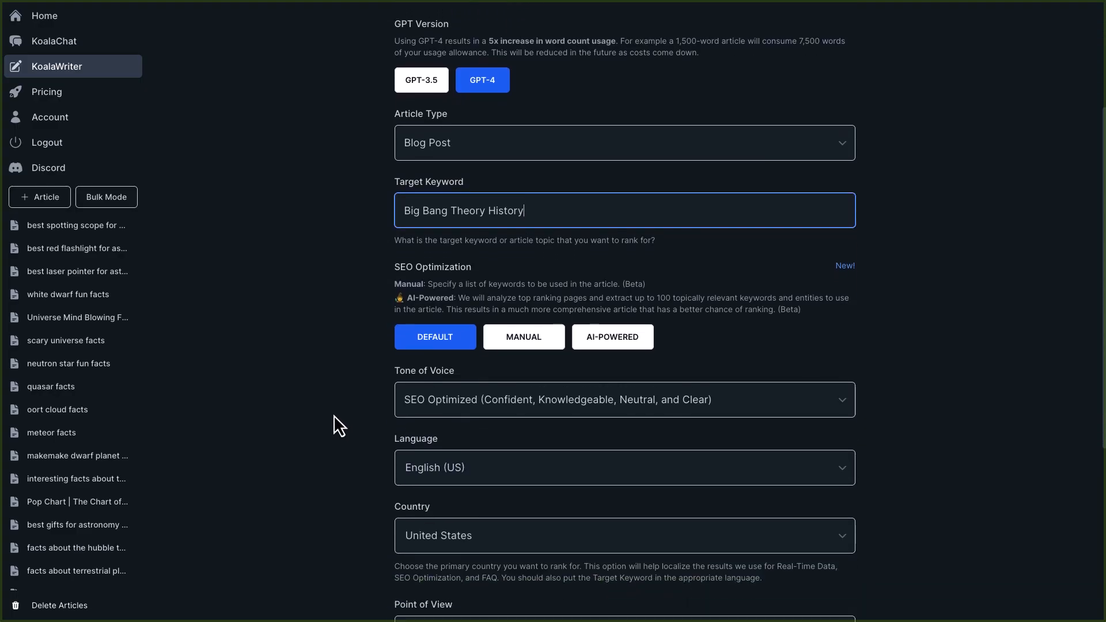
scroll(334, 415, "down", 2)
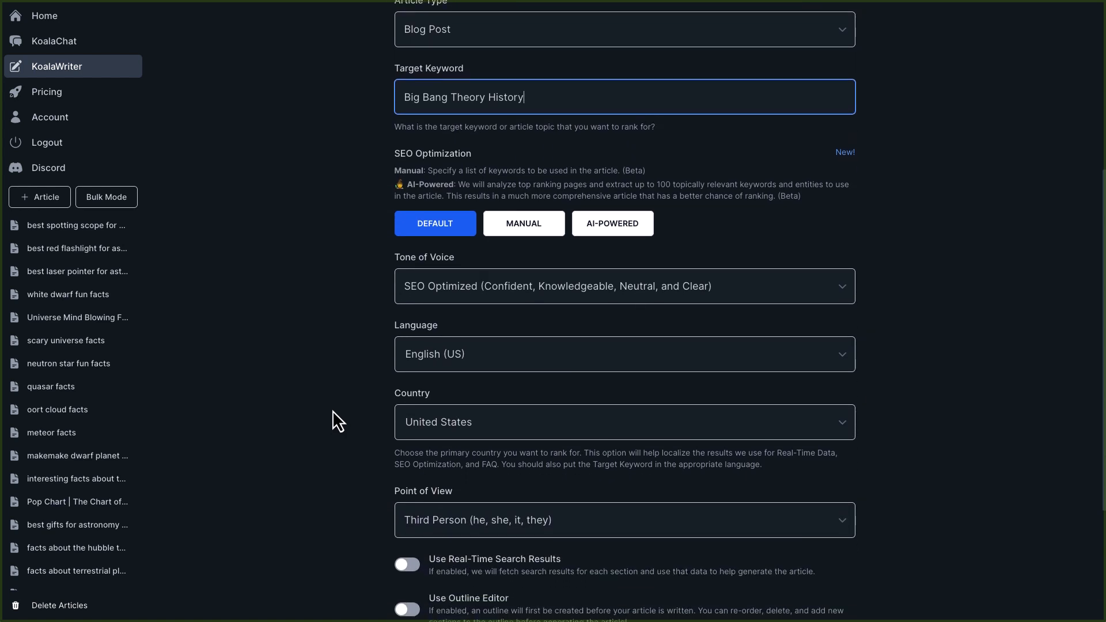
scroll(333, 412, "down", 1)
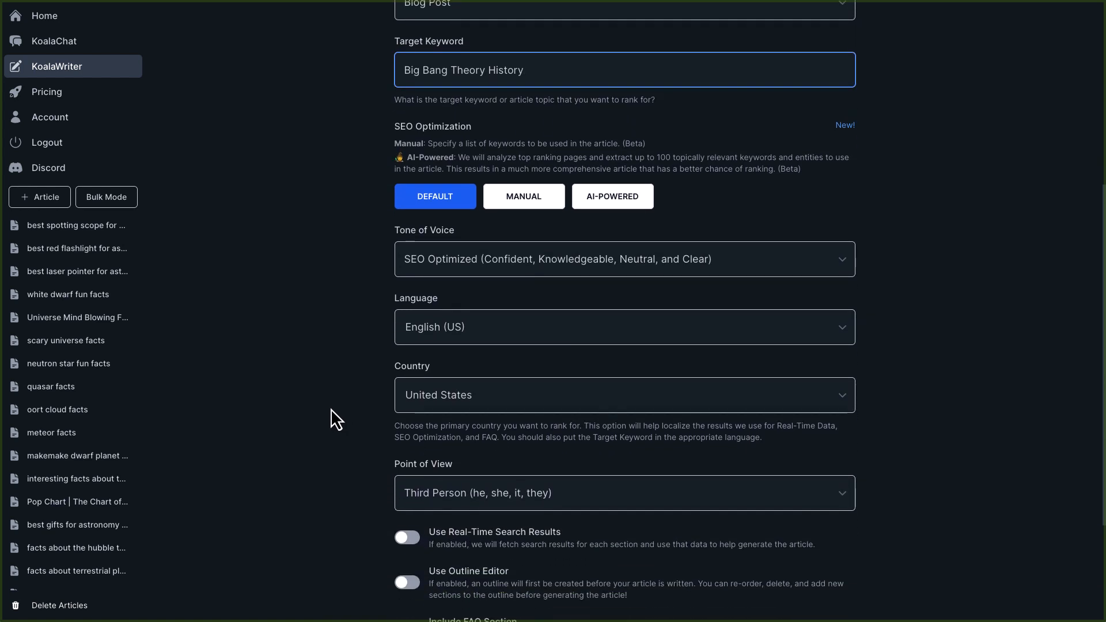
left_click(518, 214)
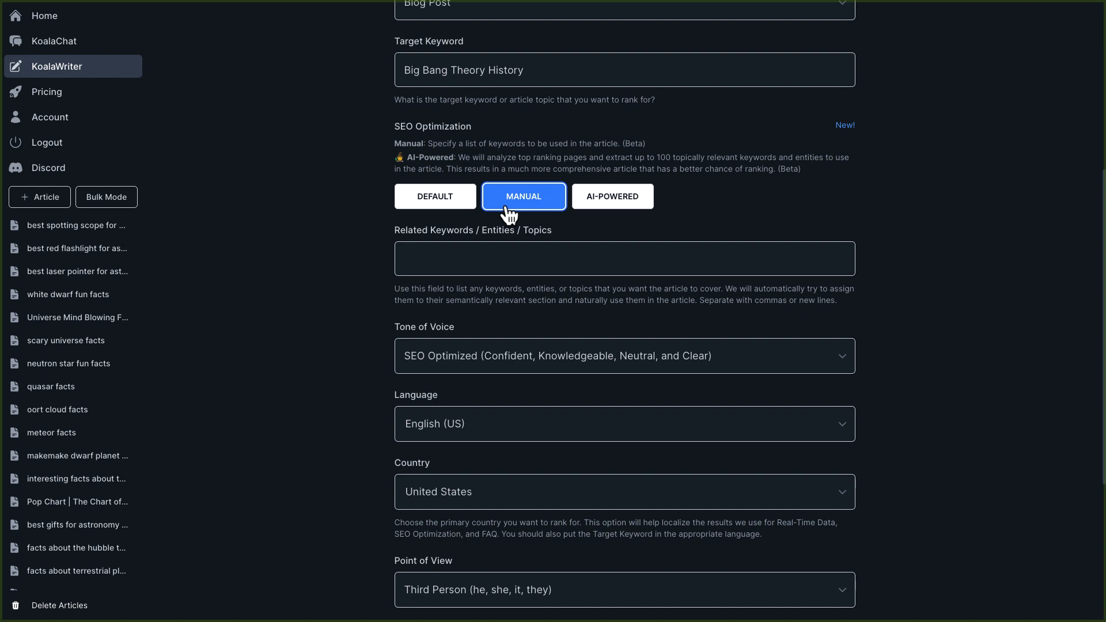
left_click(449, 207)
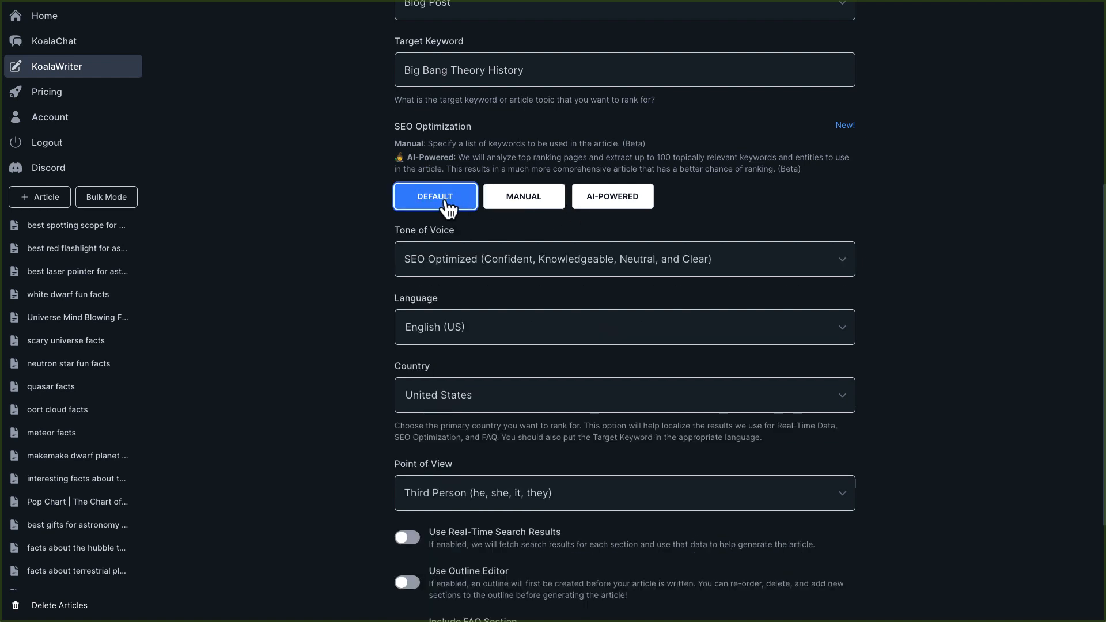
left_click(609, 206)
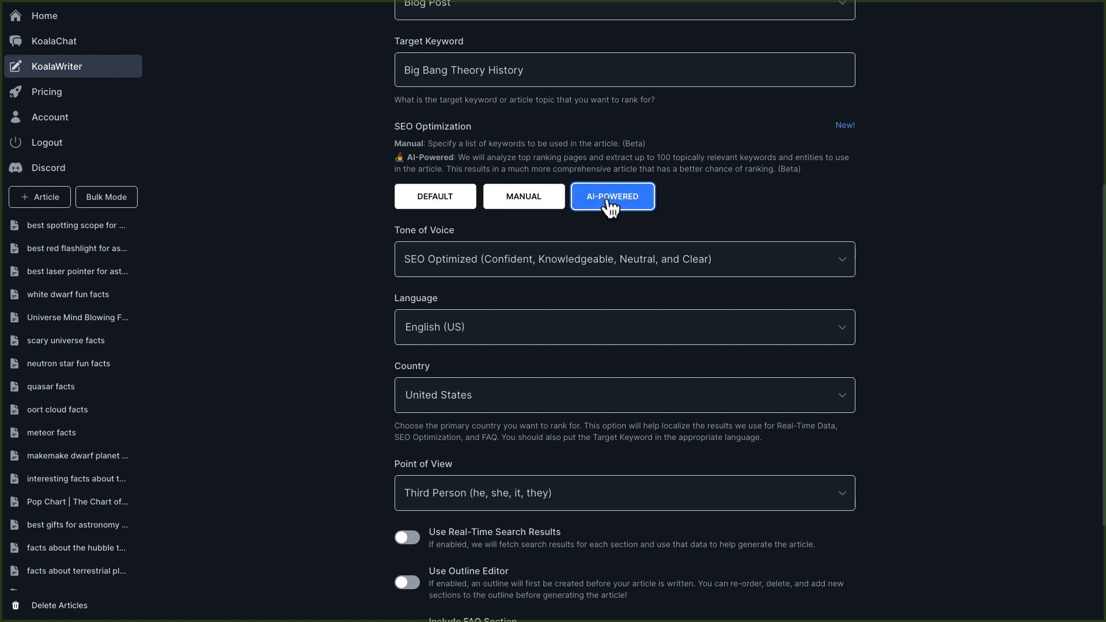
Leave the tone of voice as SEO Optimized and turn on Real-Time Search Results.
left_click(516, 270)
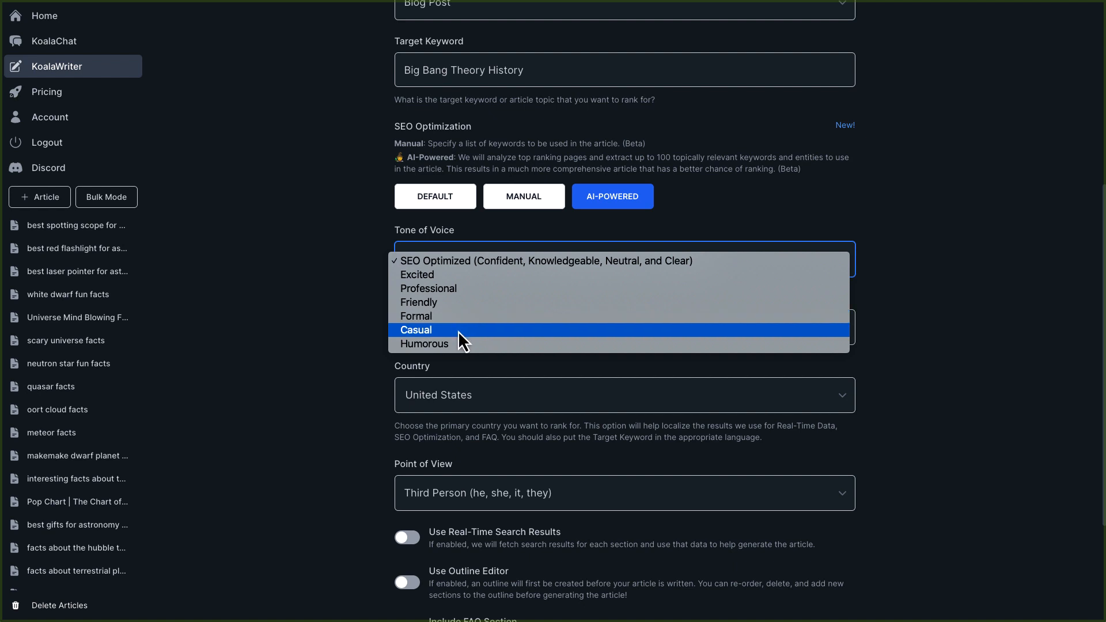
left_click(480, 259)
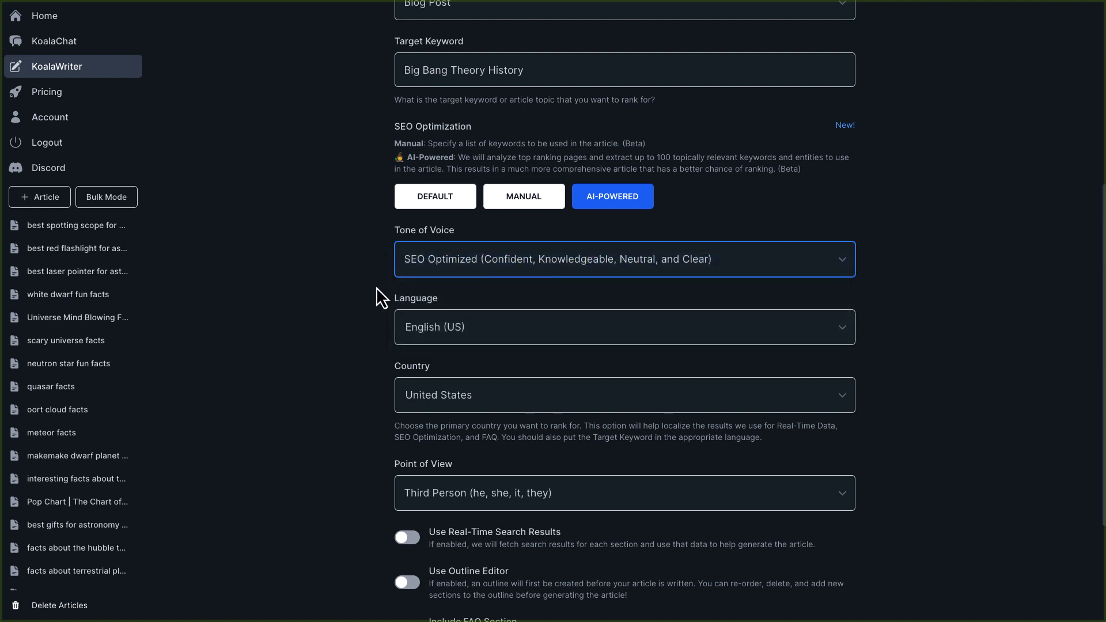
scroll(362, 375, "down", 2)
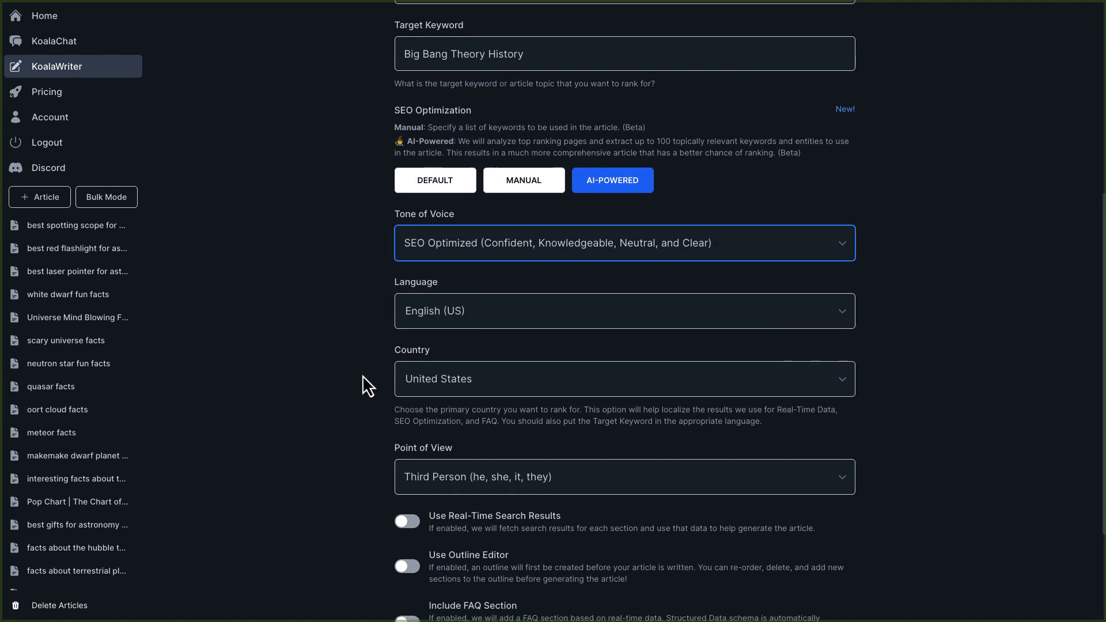
scroll(362, 376, "down", 3)
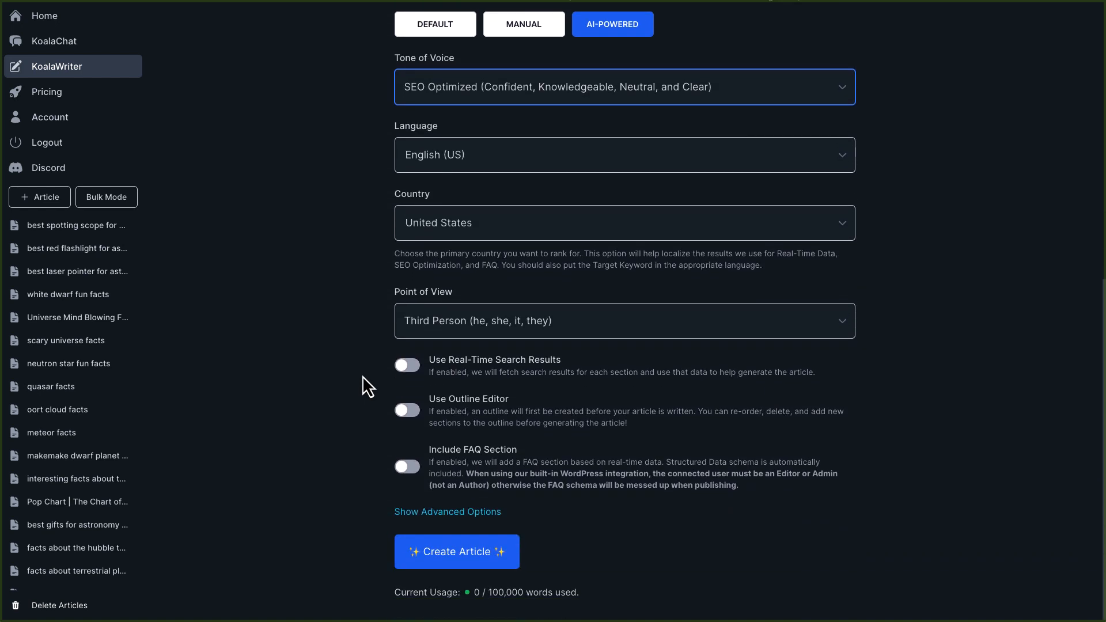
left_click(403, 362)
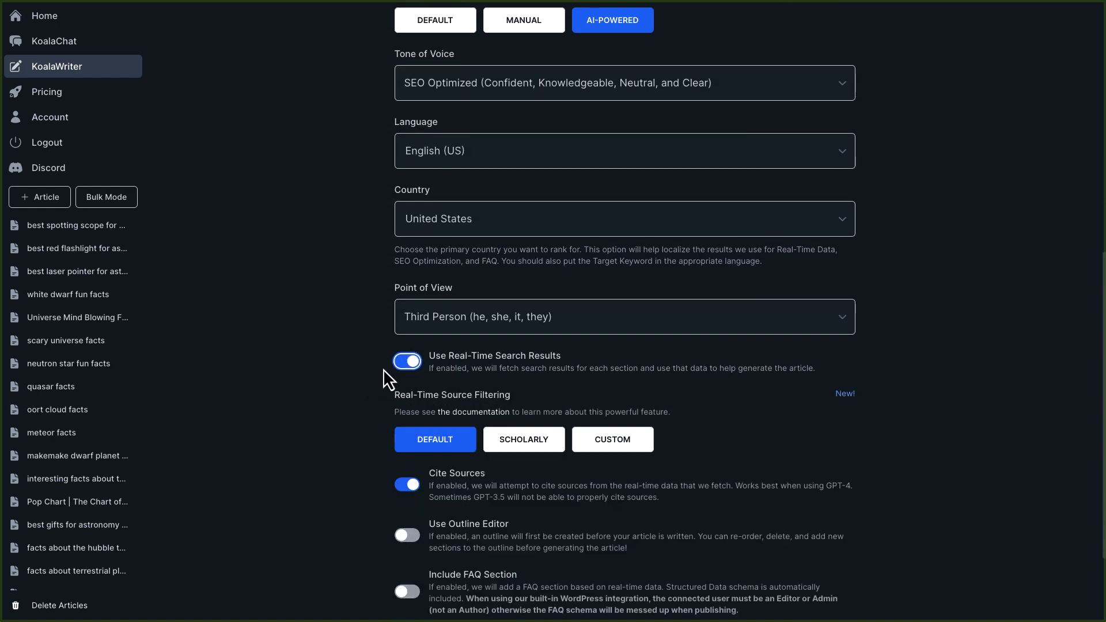
Try the Scholarly and Custom real-time source filtering options.
scroll(350, 388, "down", 3)
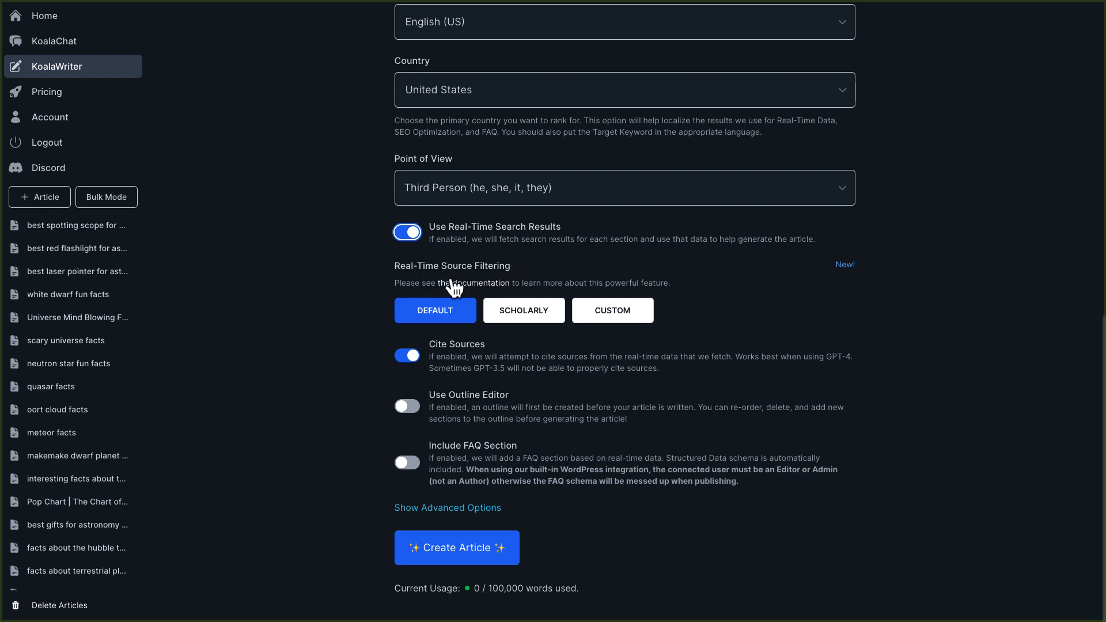
left_click(525, 320)
left_click(600, 318)
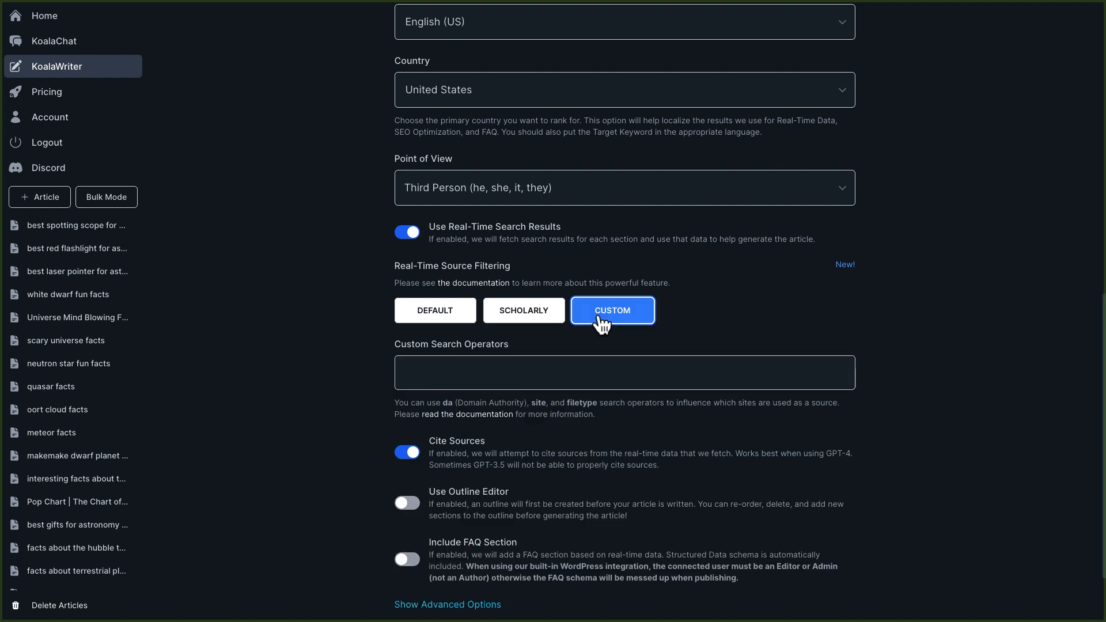
left_click_drag(526, 345, 410, 344)
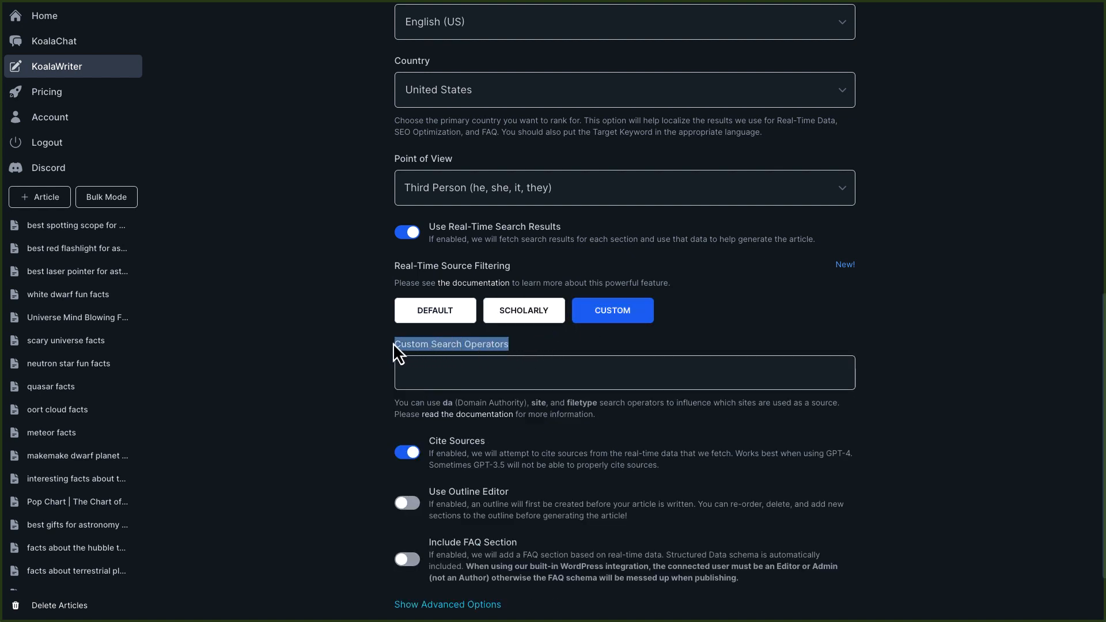
Open the Real-Time Source Filtering documentation and read about the filtering options and custom search operators.
left_click(486, 286)
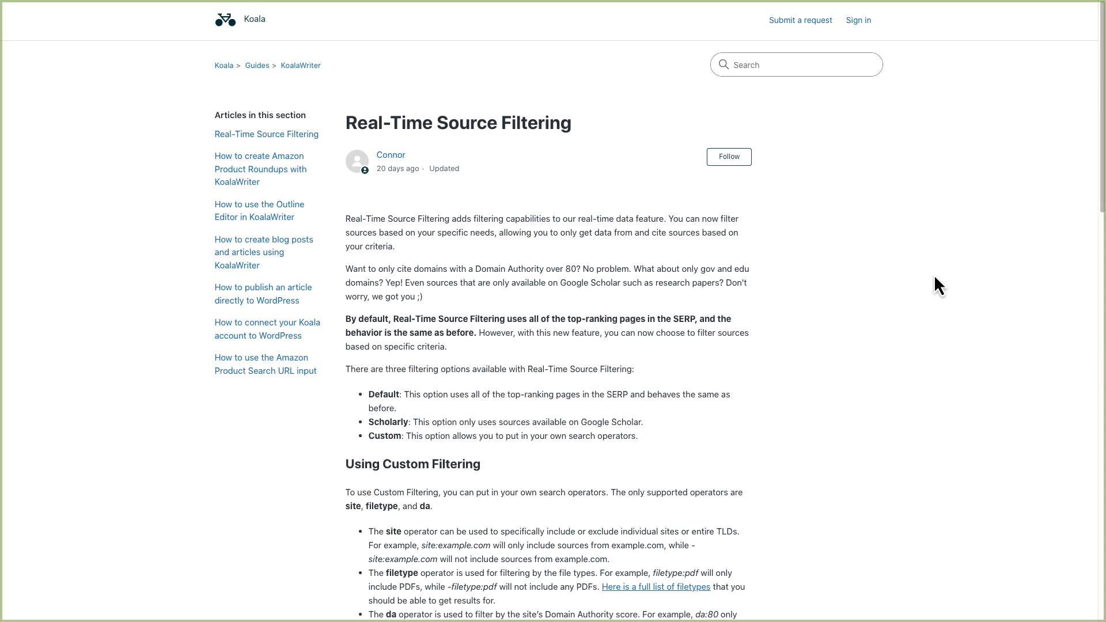
scroll(858, 314, "down", 3)
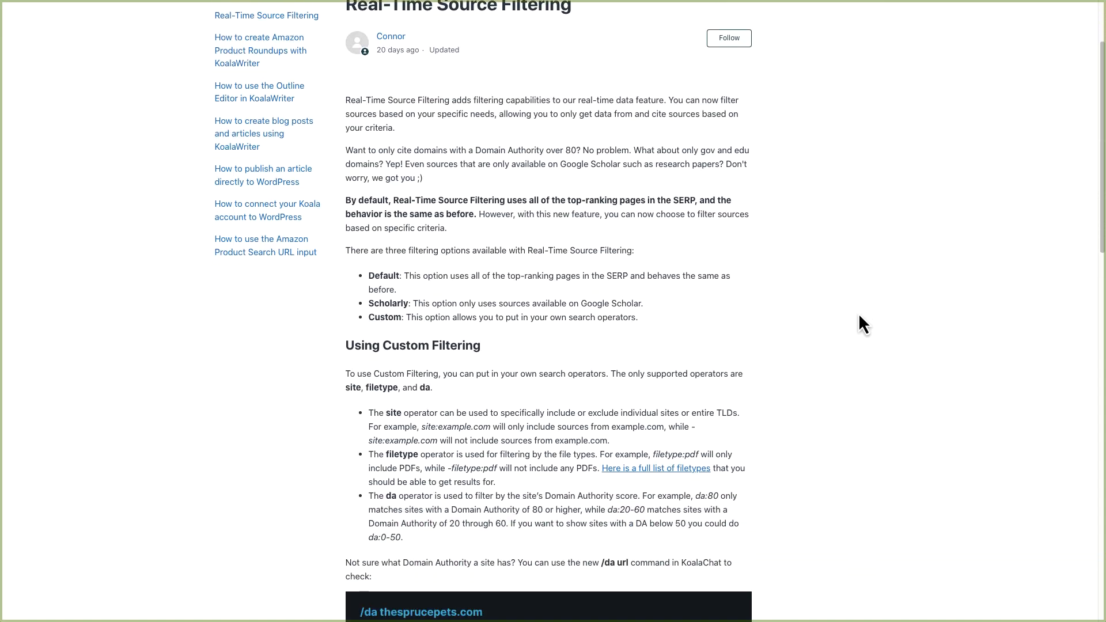
scroll(859, 317, "down", 2)
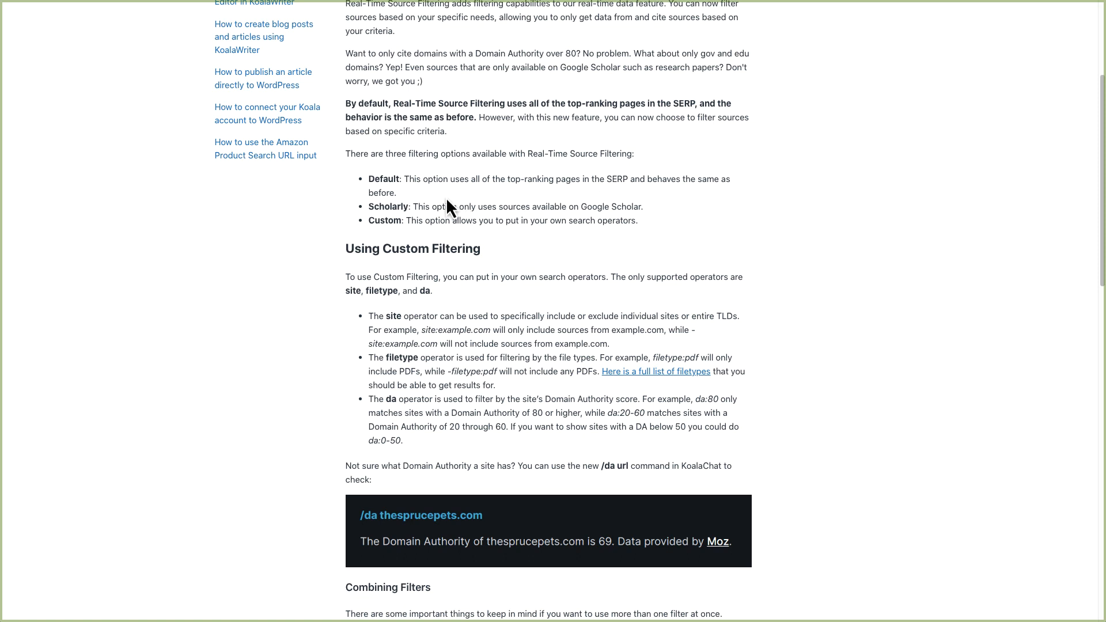
left_click_drag(411, 196, 374, 184)
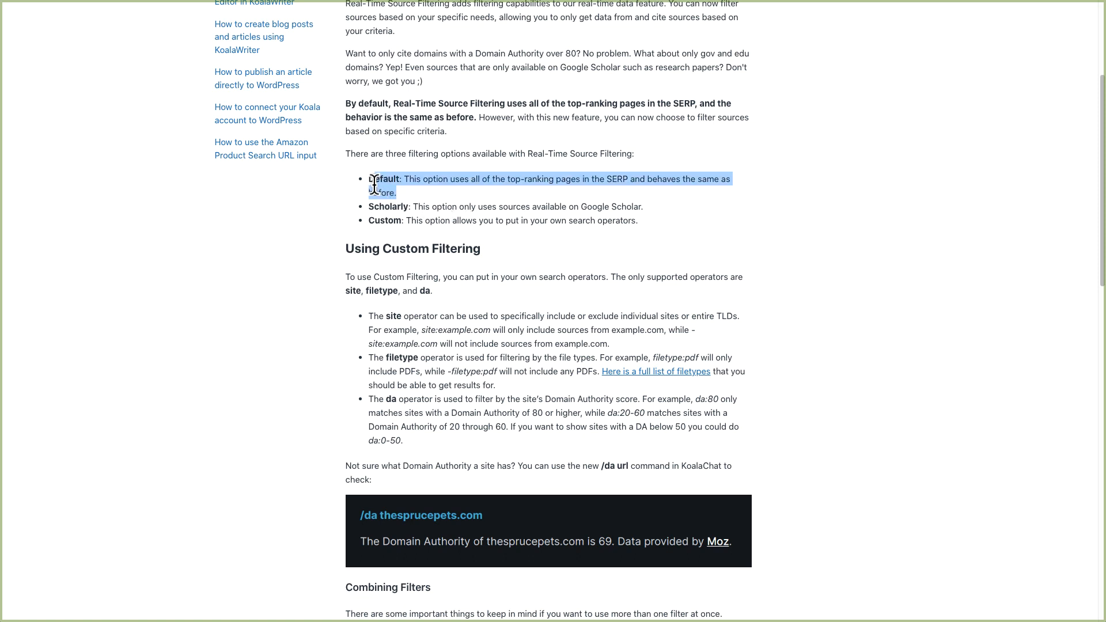
triple_click(647, 207)
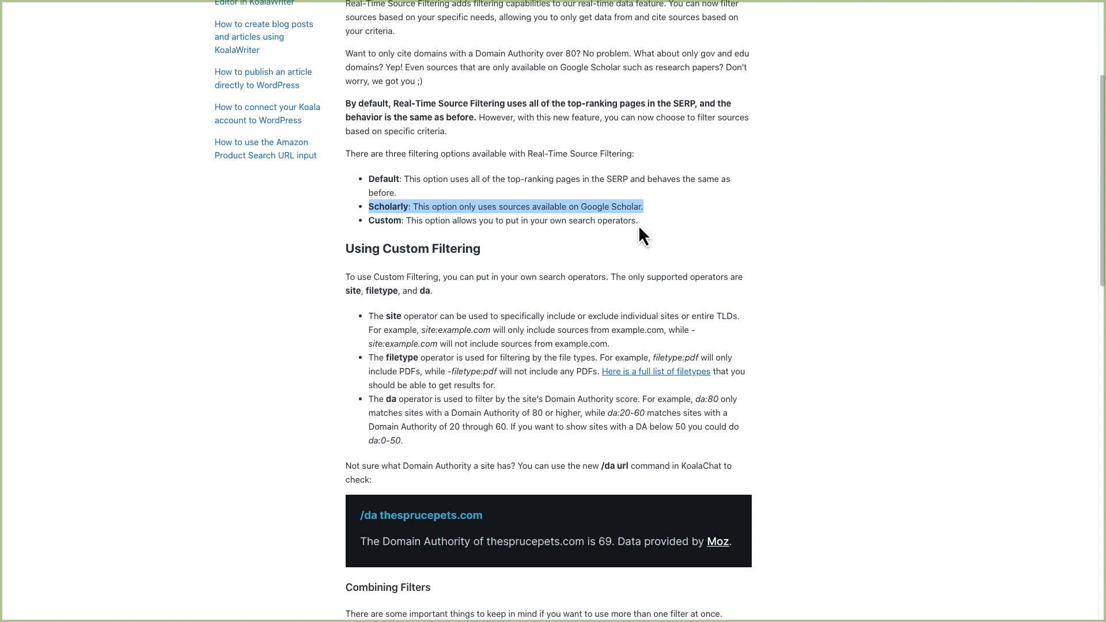
left_click_drag(638, 225, 366, 226)
scroll(524, 250, "down", 1)
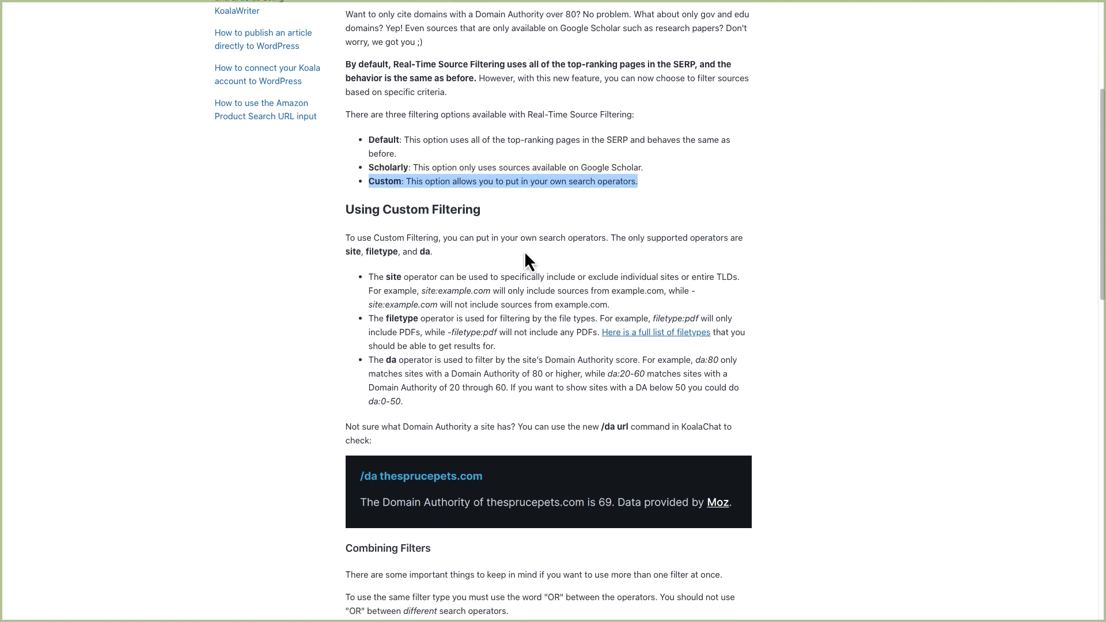
left_click_drag(386, 271, 440, 272)
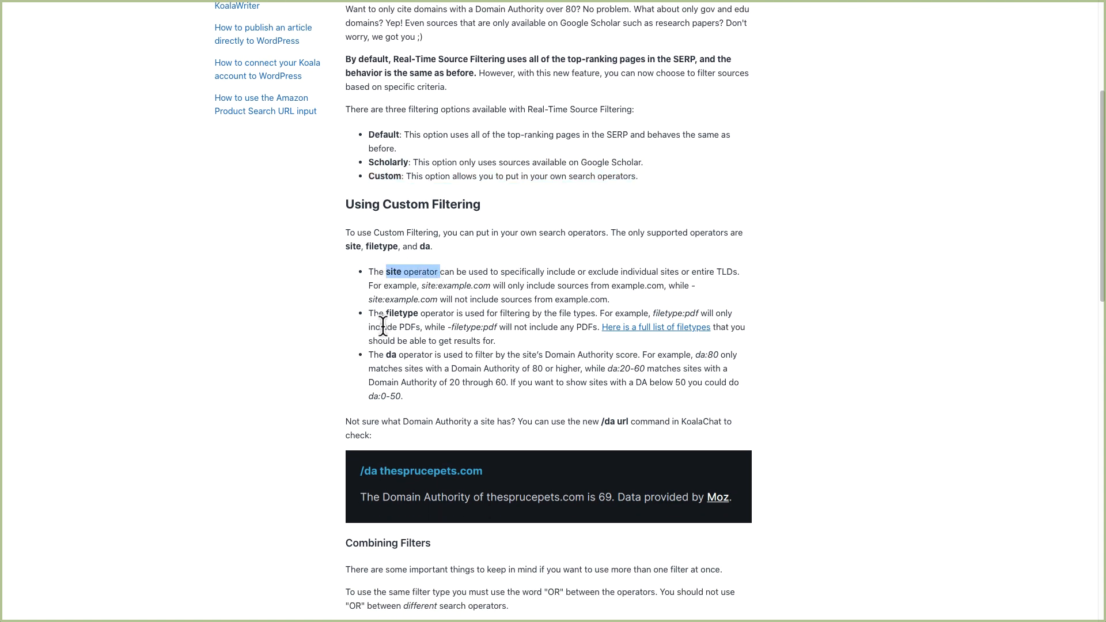
left_click_drag(390, 313, 456, 313)
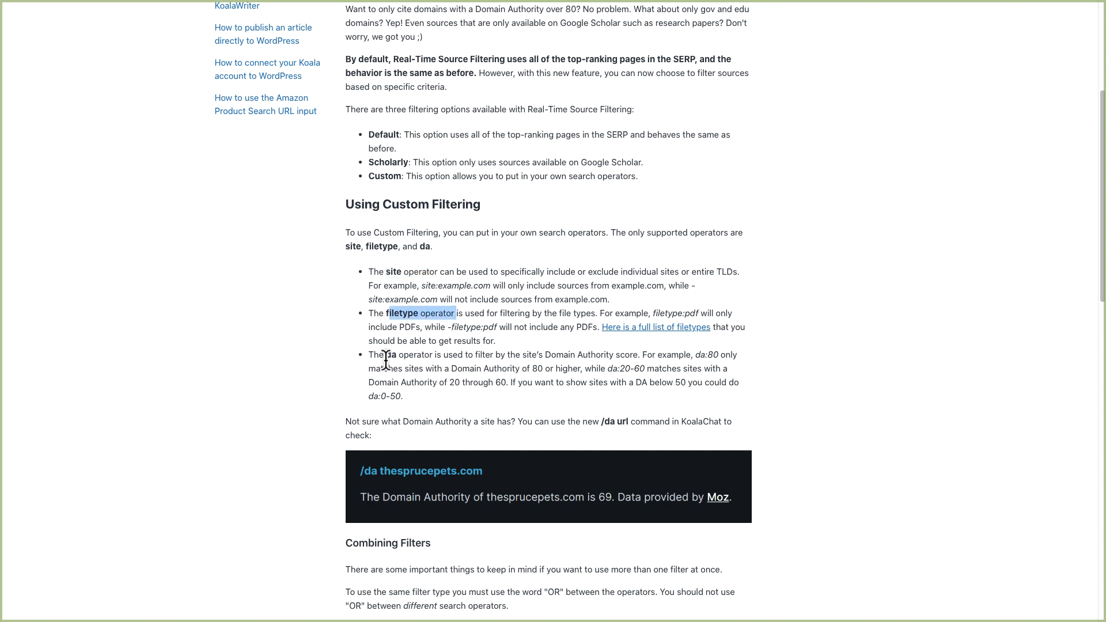
left_click_drag(366, 355, 637, 357)
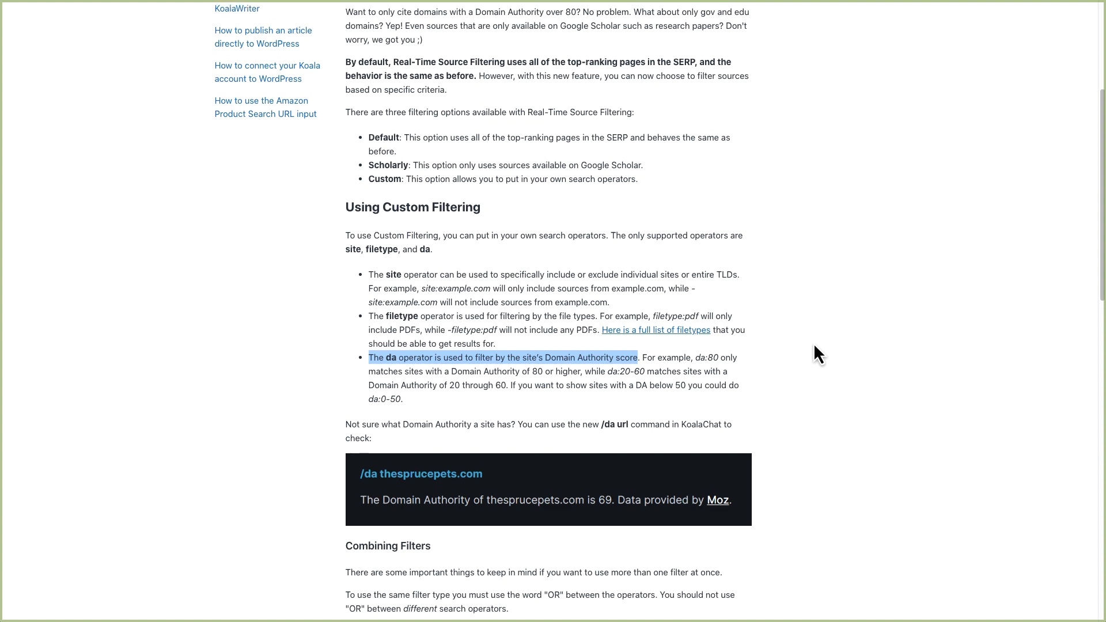
scroll(814, 346, "up", 5)
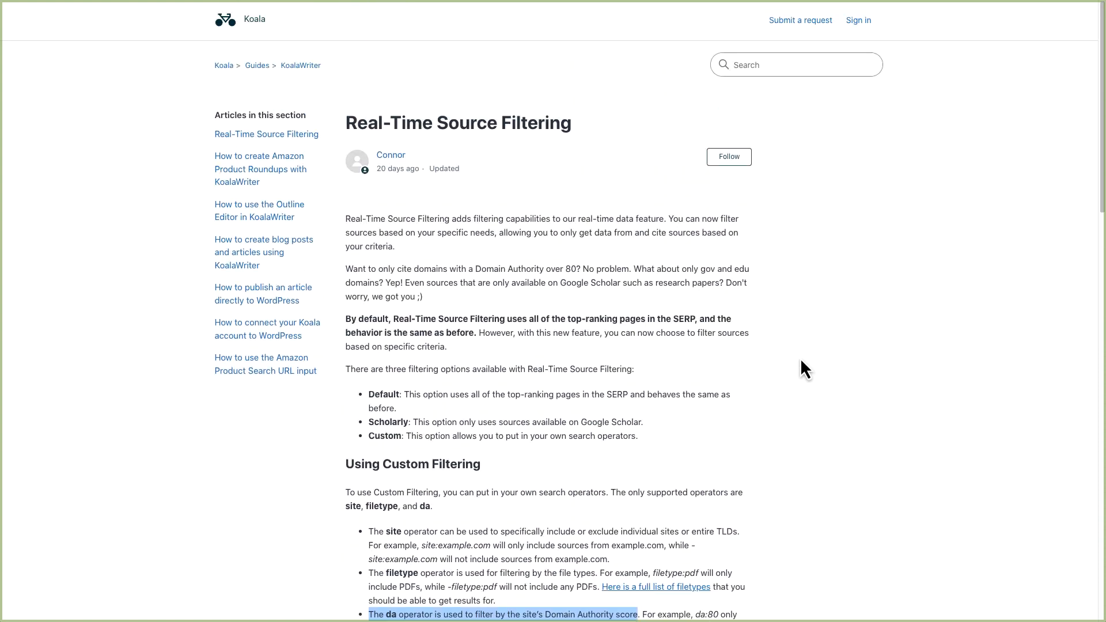
left_click(800, 360)
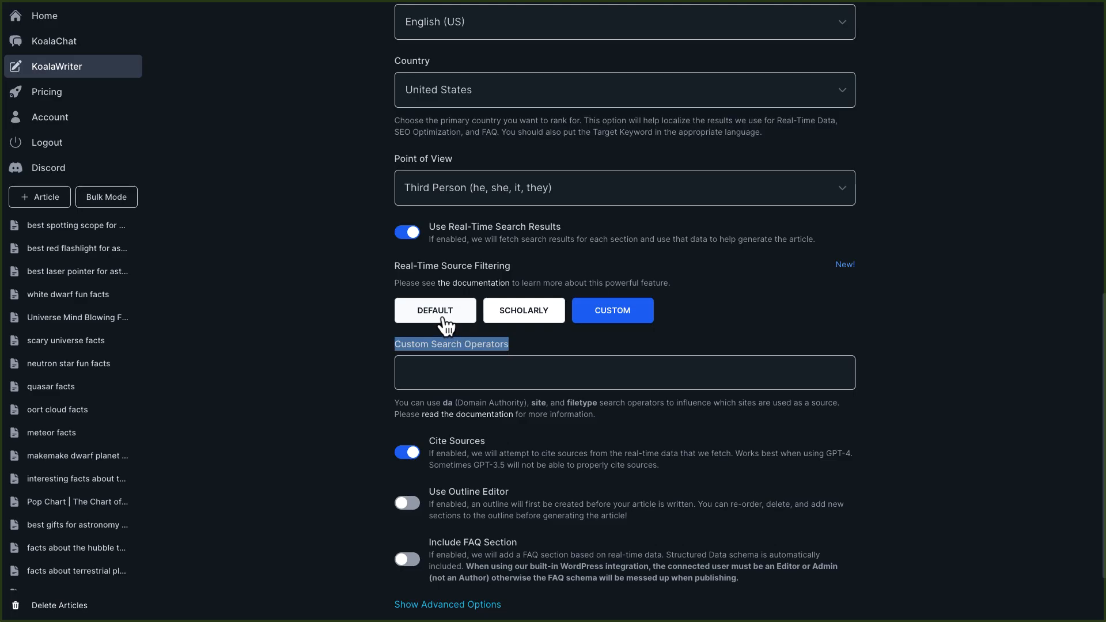
Set real-time source filtering to Default and turn on the Outline Editor.
left_click(444, 320)
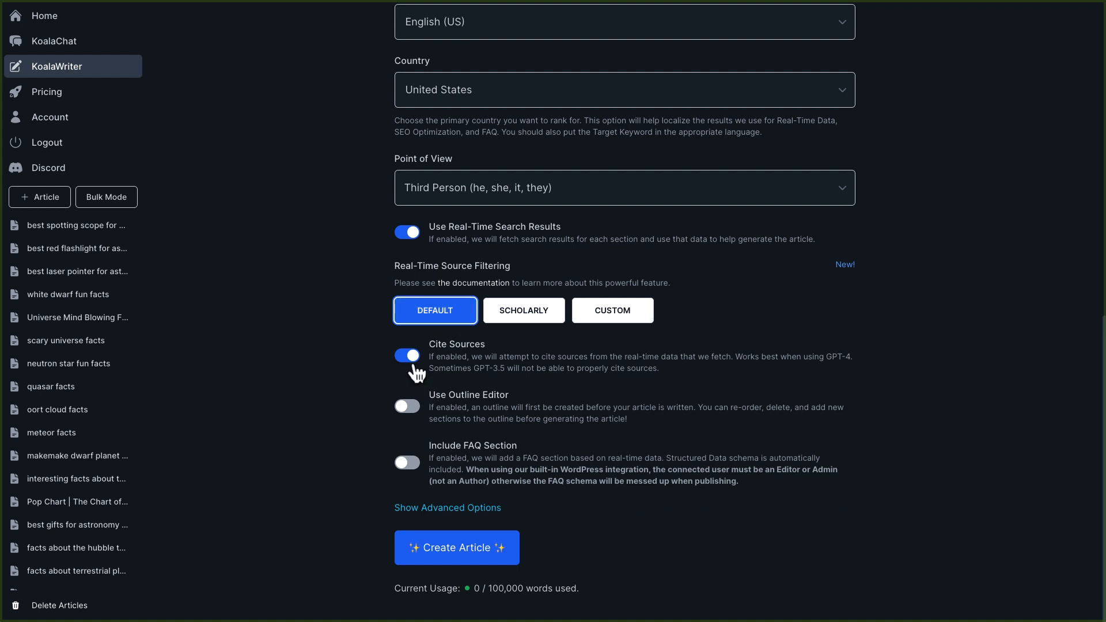
left_click(408, 405)
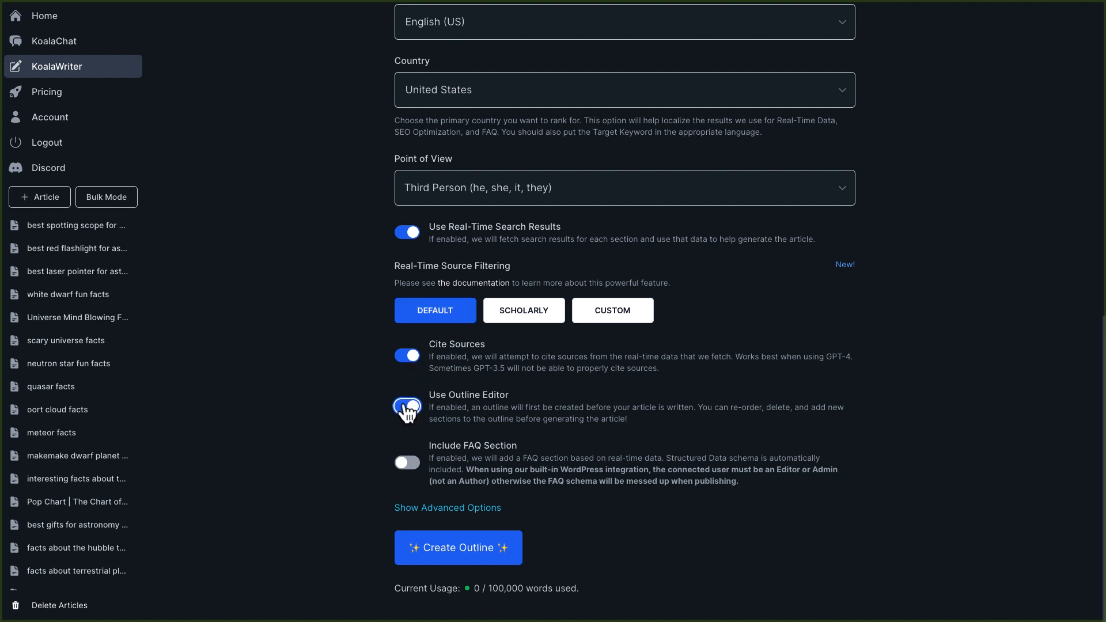
Turn on the FAQ section and review its note about WordPress publishing permissions.
left_click(409, 466)
left_click_drag(739, 482, 467, 471)
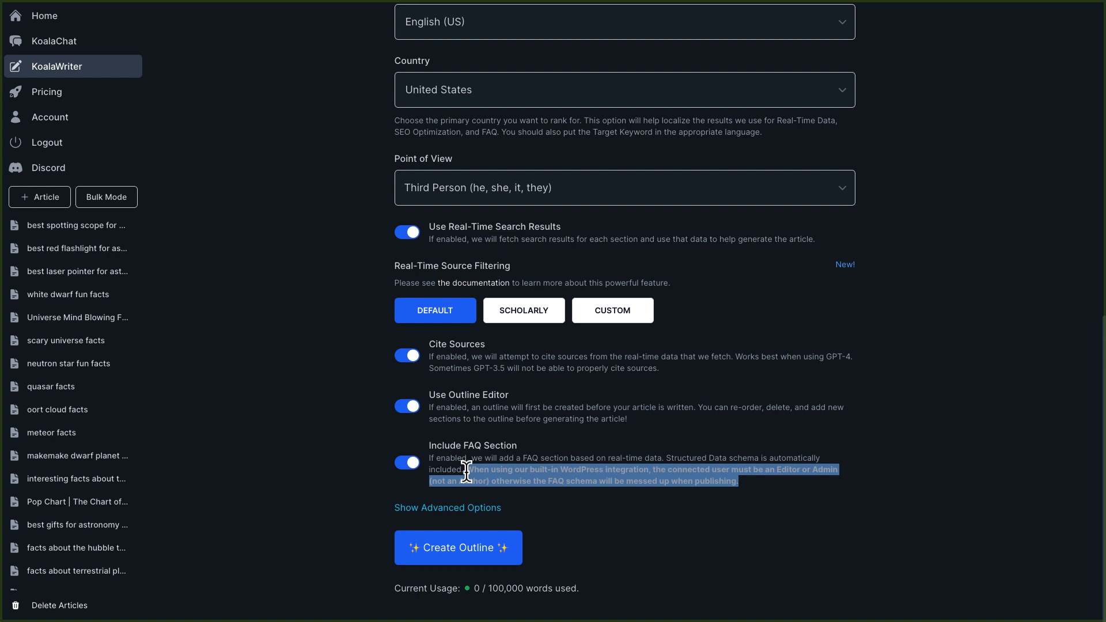
left_click(769, 486)
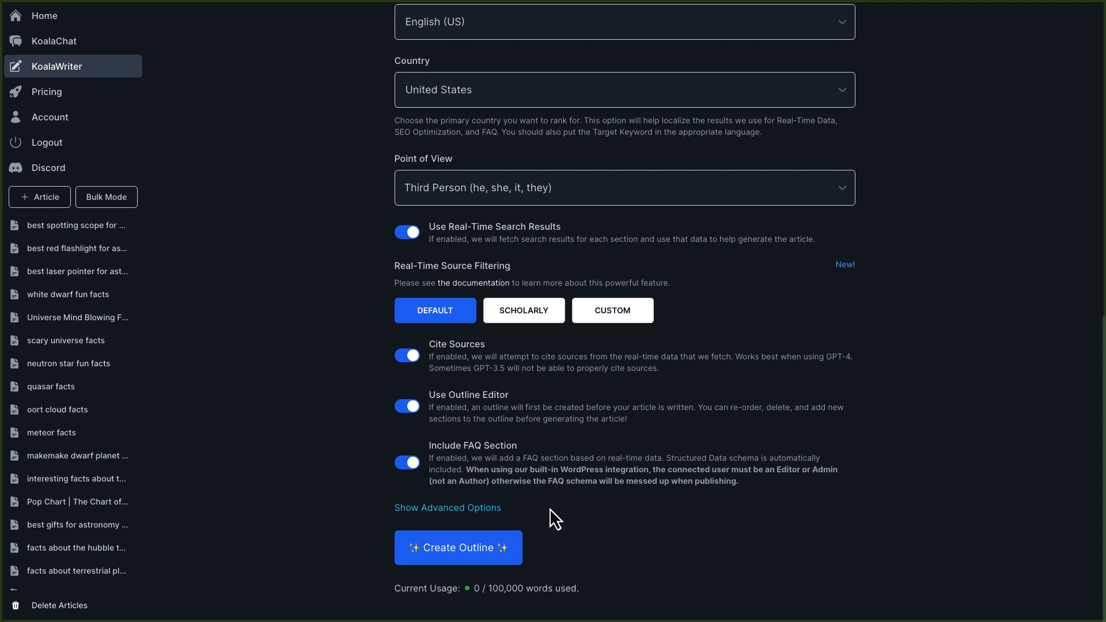
Expand the advanced options to reveal the outline, title and section prompt fields.
left_click(443, 508)
scroll(350, 479, "down", 5)
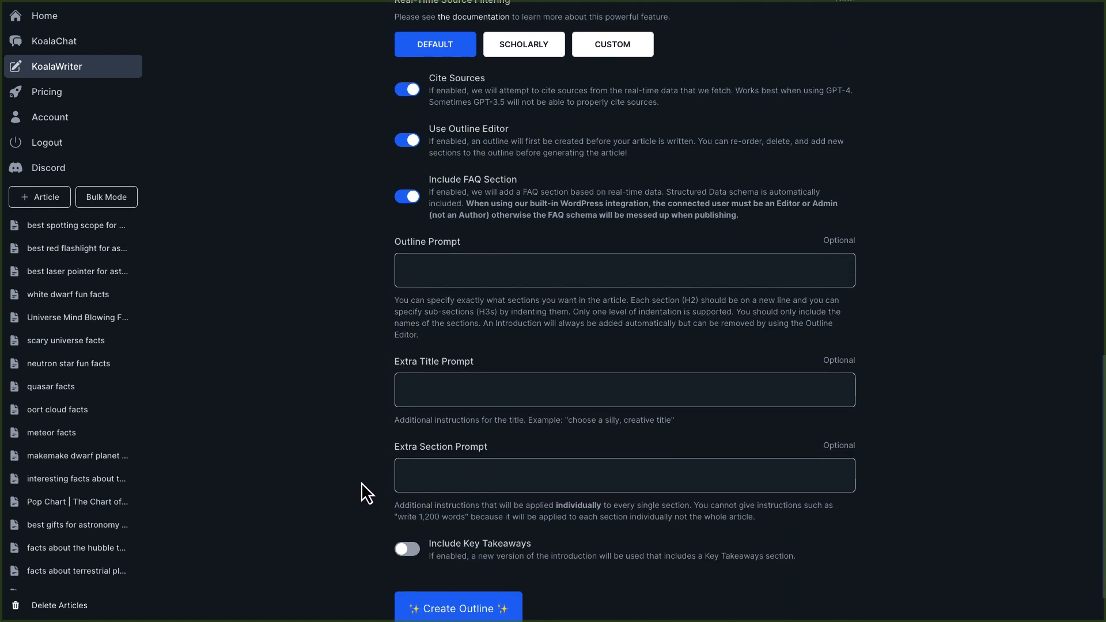
scroll(419, 311, "down", 1)
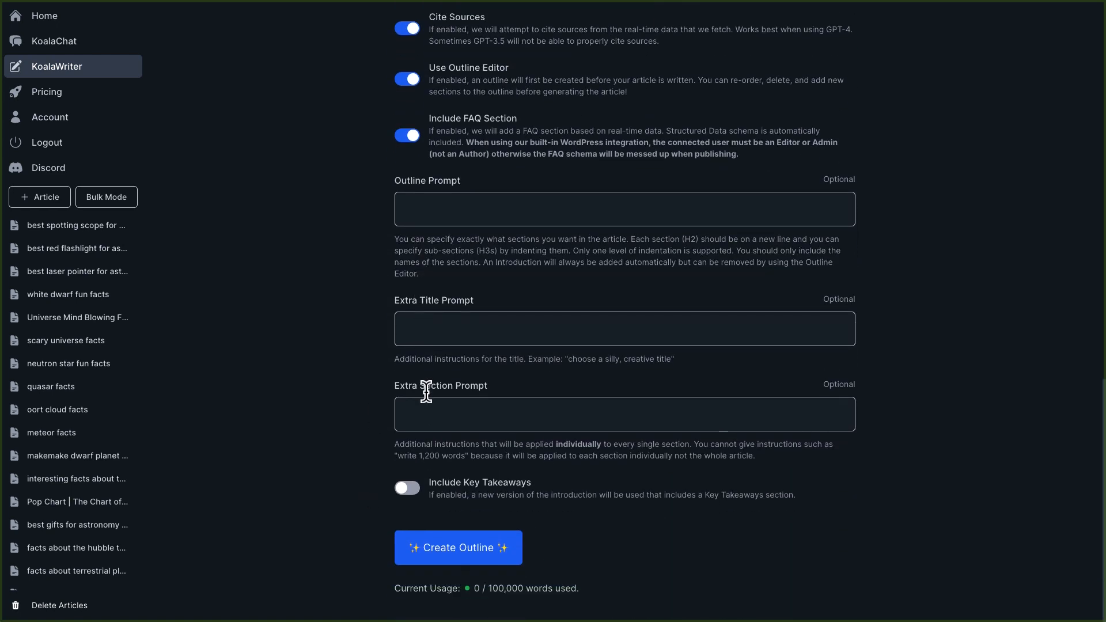
Copy the text of the "Blog Post Section 12th Grade with Analogies" saved response and paste it into Extra Section Prompt.
left_click(429, 411)
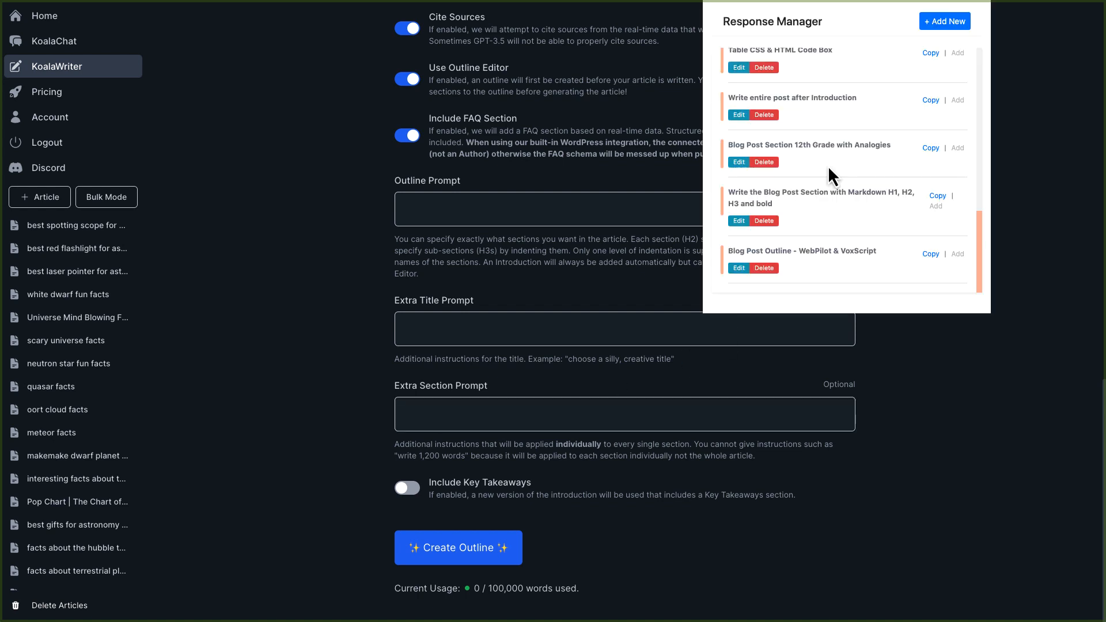
left_click(739, 163)
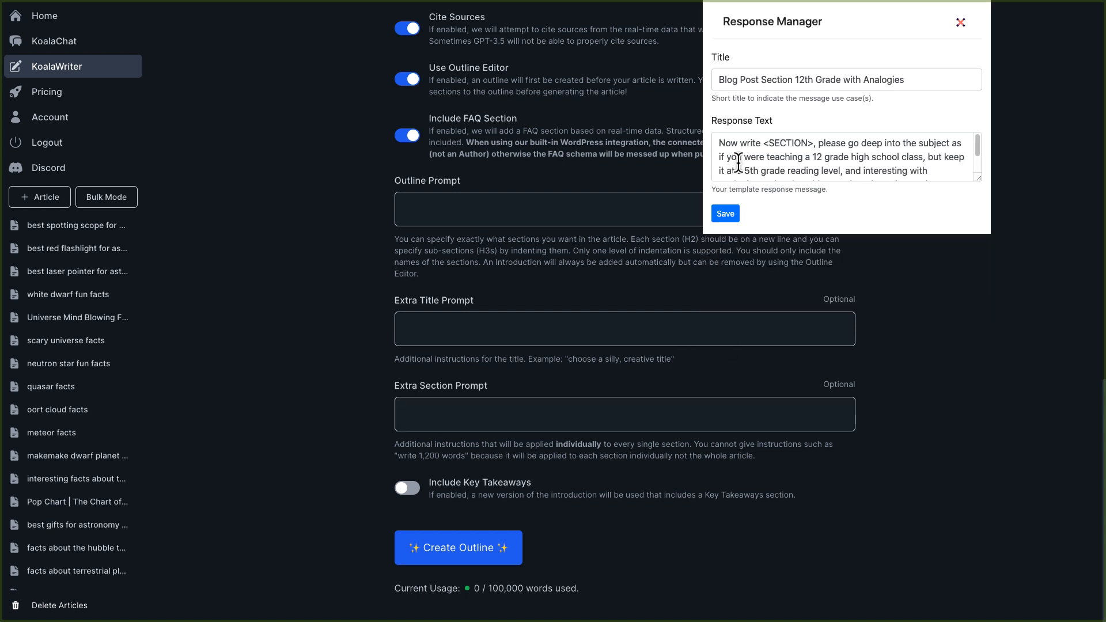
left_click_drag(851, 142, 901, 173)
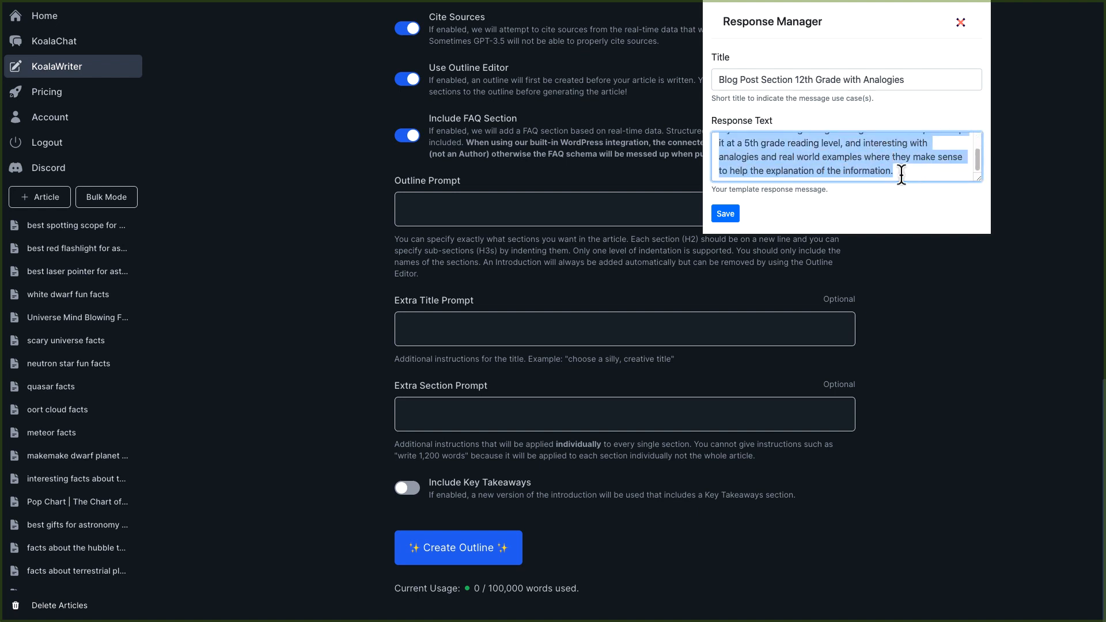
right_click(808, 159)
left_click(825, 239)
left_click(456, 406)
key("ctrl+v")
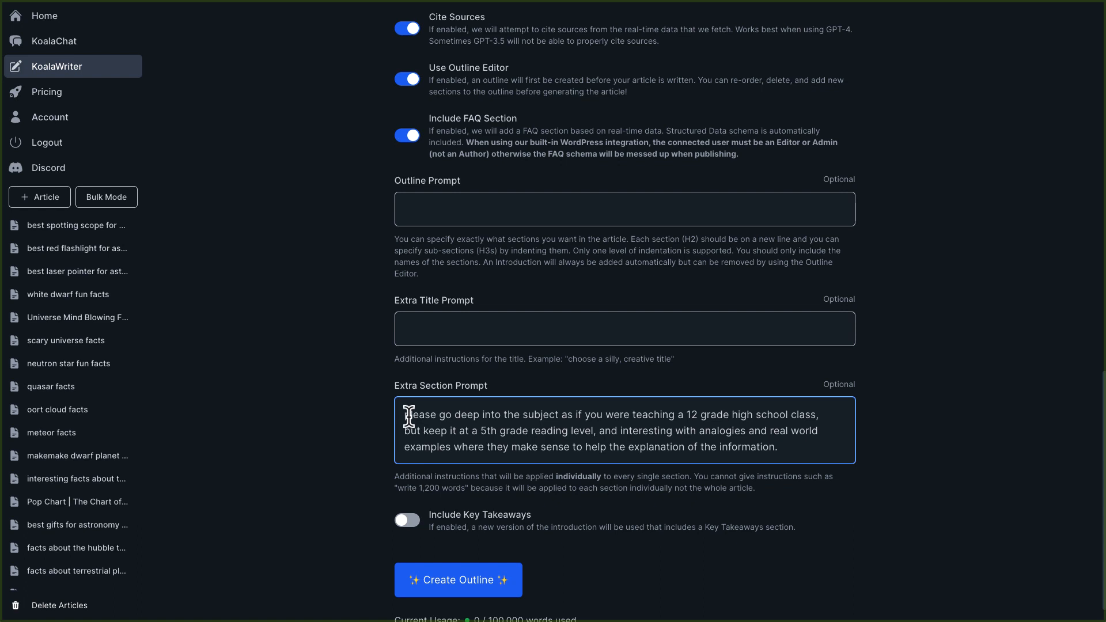
Restore the missing capital letter so the section prompt begins with "Please".
key("ctrl+Home")
type("P")
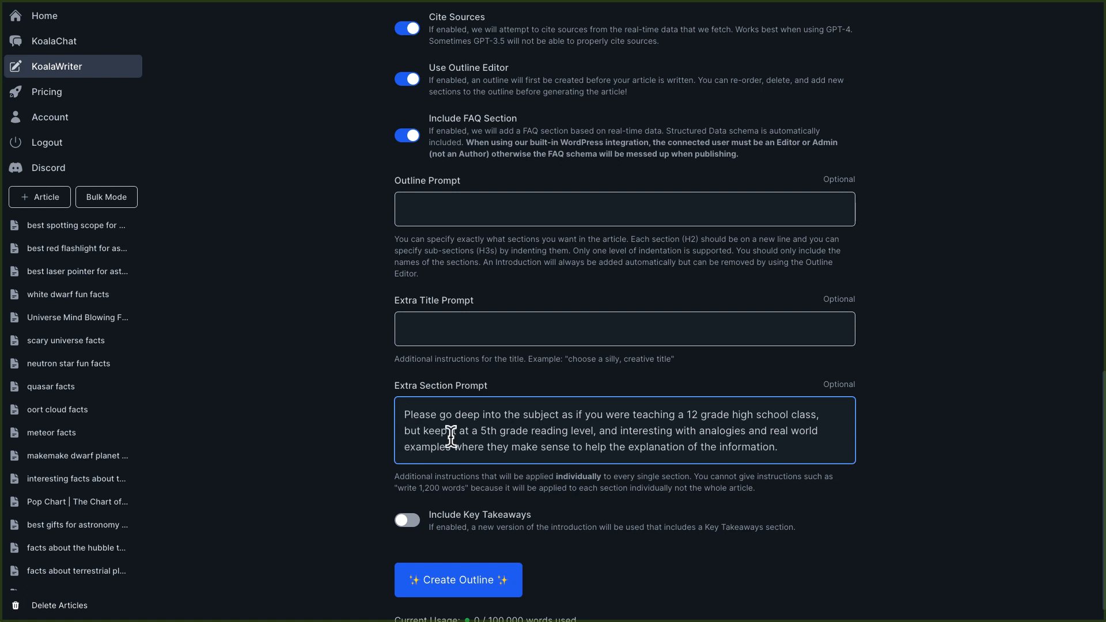
left_click_drag(775, 459, 407, 423)
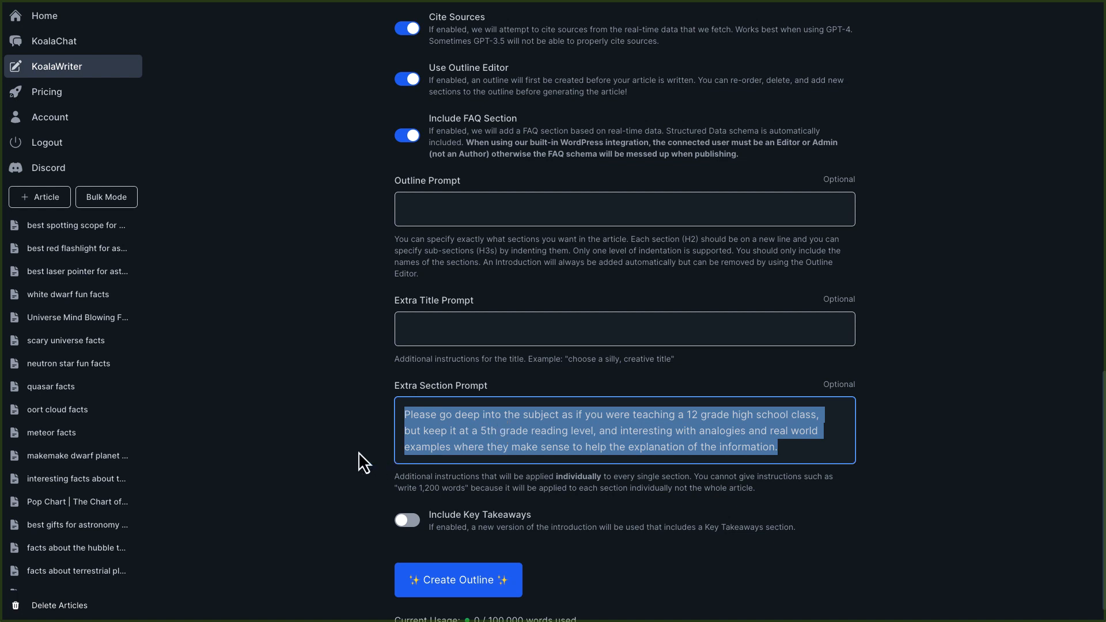
Turn on Include Key Takeaways and create the article outline.
scroll(359, 451, "down", 1)
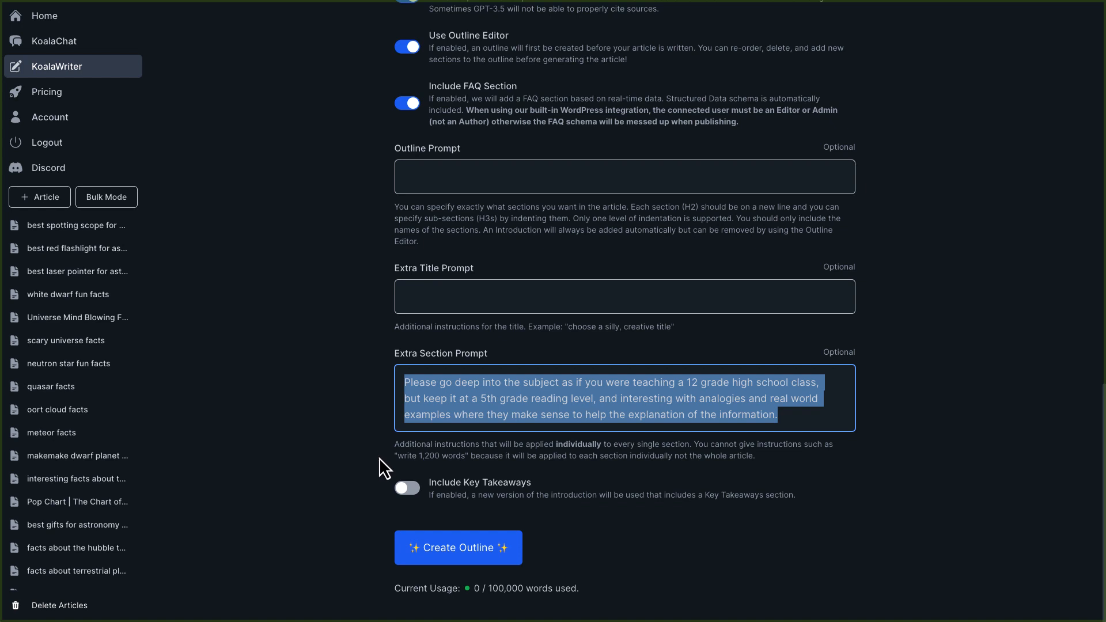
left_click(407, 500)
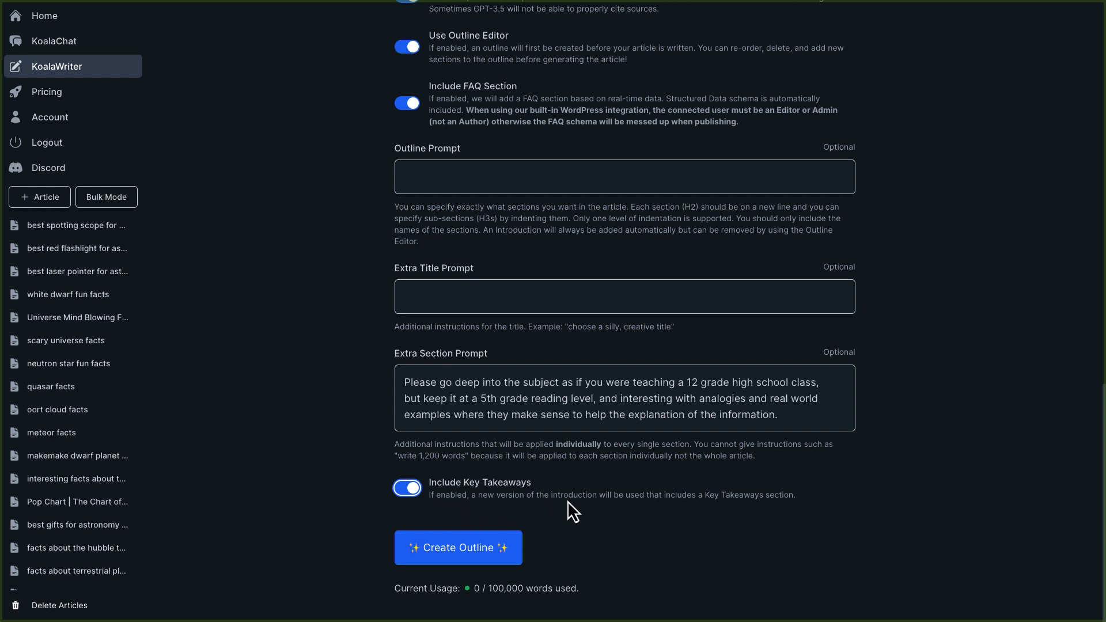
left_click_drag(815, 498, 426, 496)
left_click(903, 492)
left_click(475, 552)
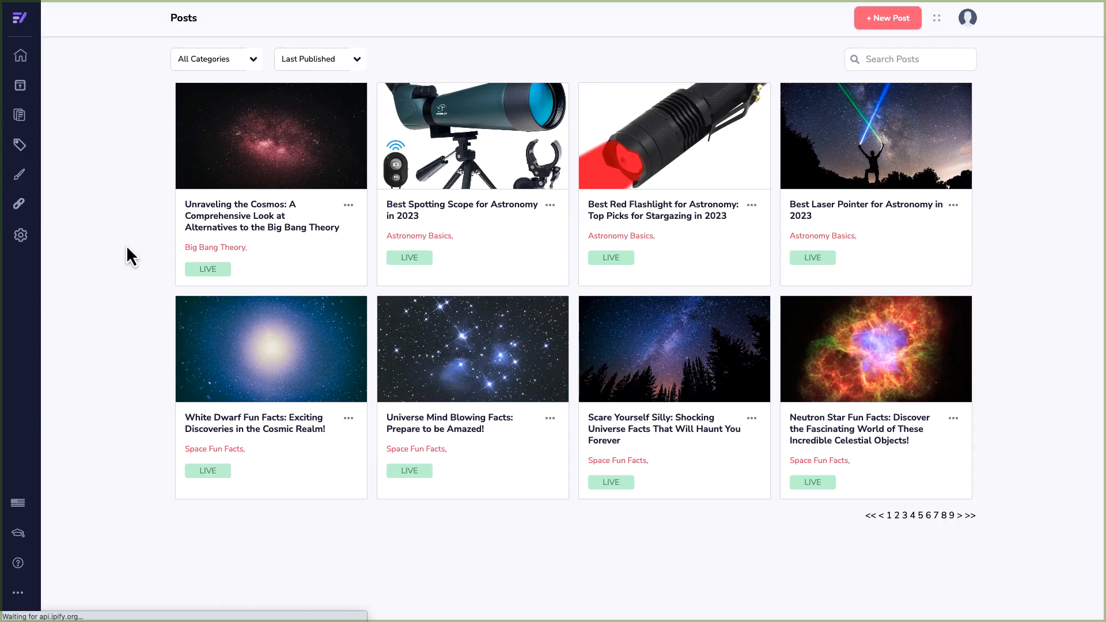
Start a new blog post and paste "Big Bang Theory History" into its body.
left_click(879, 26)
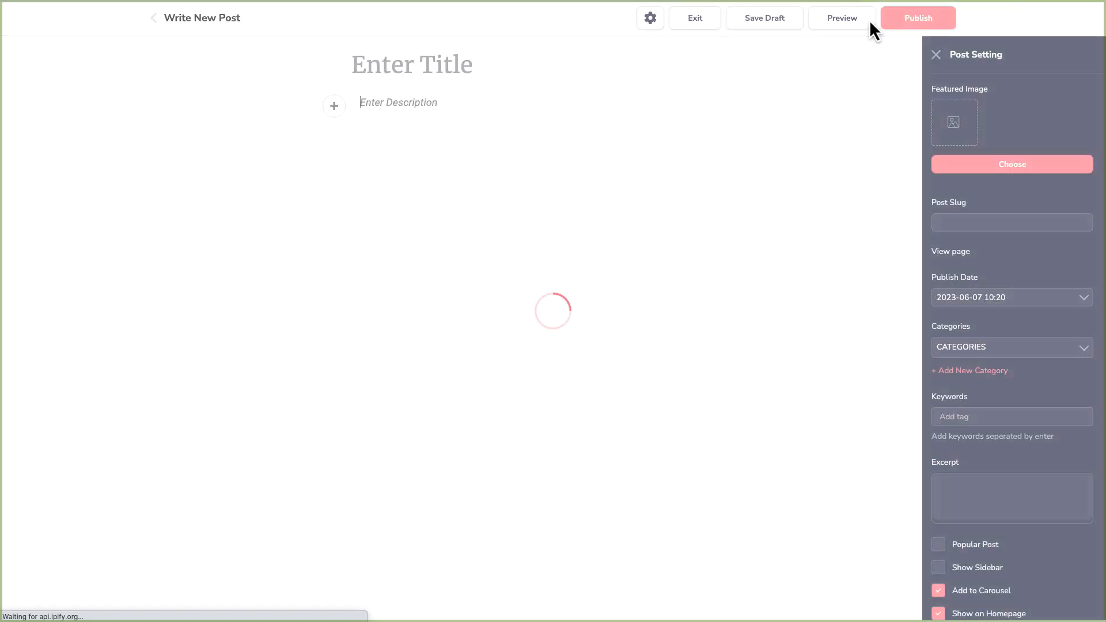
left_click(373, 108)
key("ctrl+v")
Format the pasted "Big Bang Theory History" line with a larger heading style.
triple_click(375, 106)
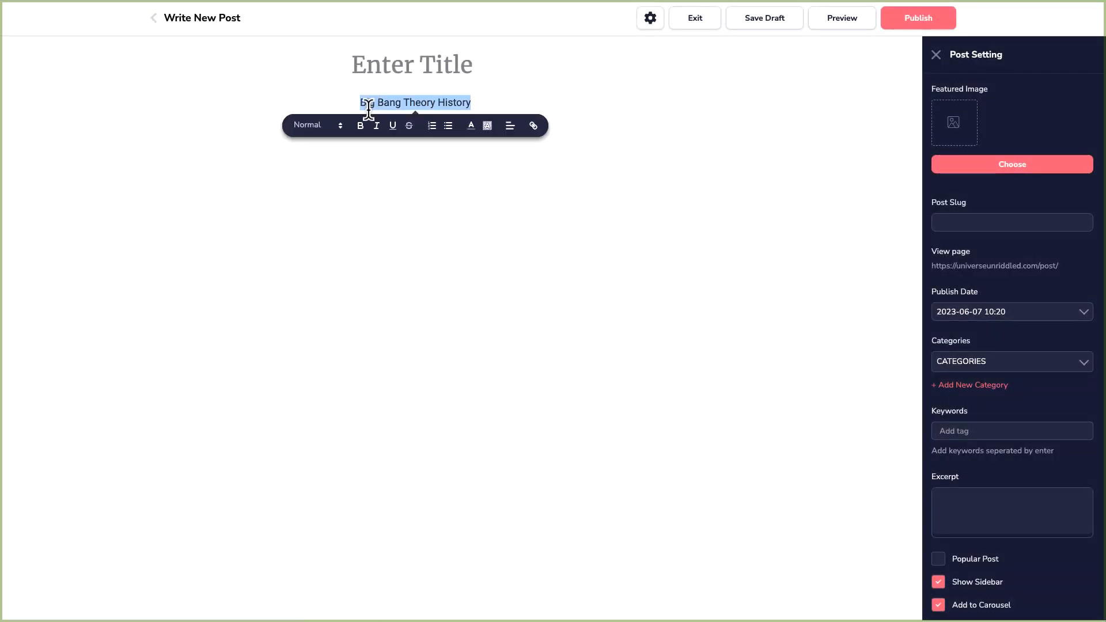
left_click(314, 123)
left_click(323, 156)
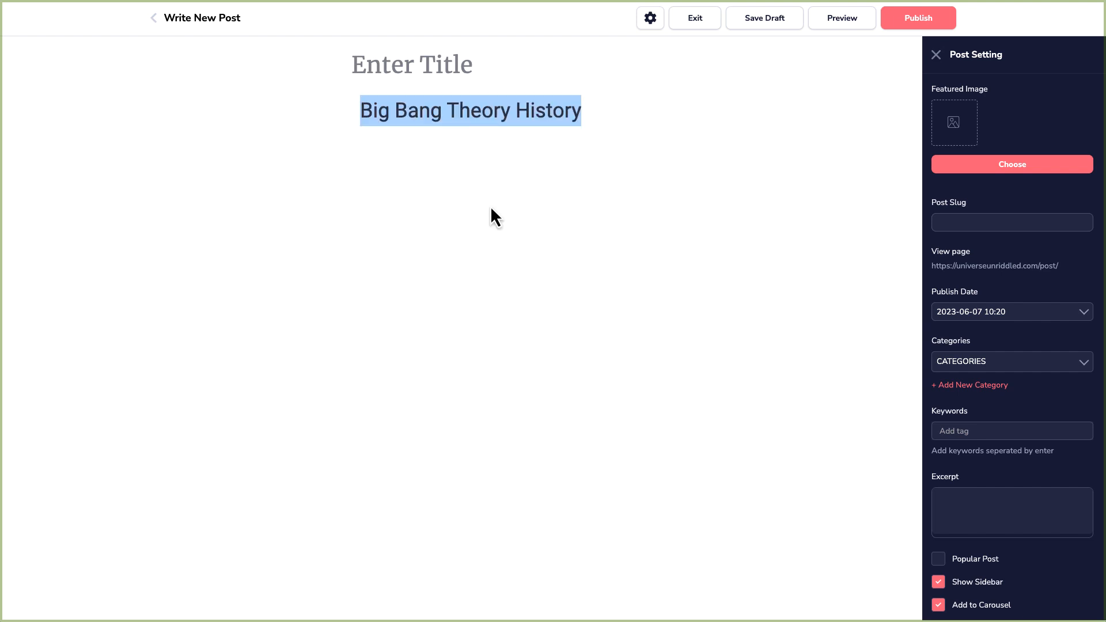
Paste "Big Bang Theory History" into the post slug field to generate big-bang-theory-history.
left_click(971, 223)
key("ctrl+v")
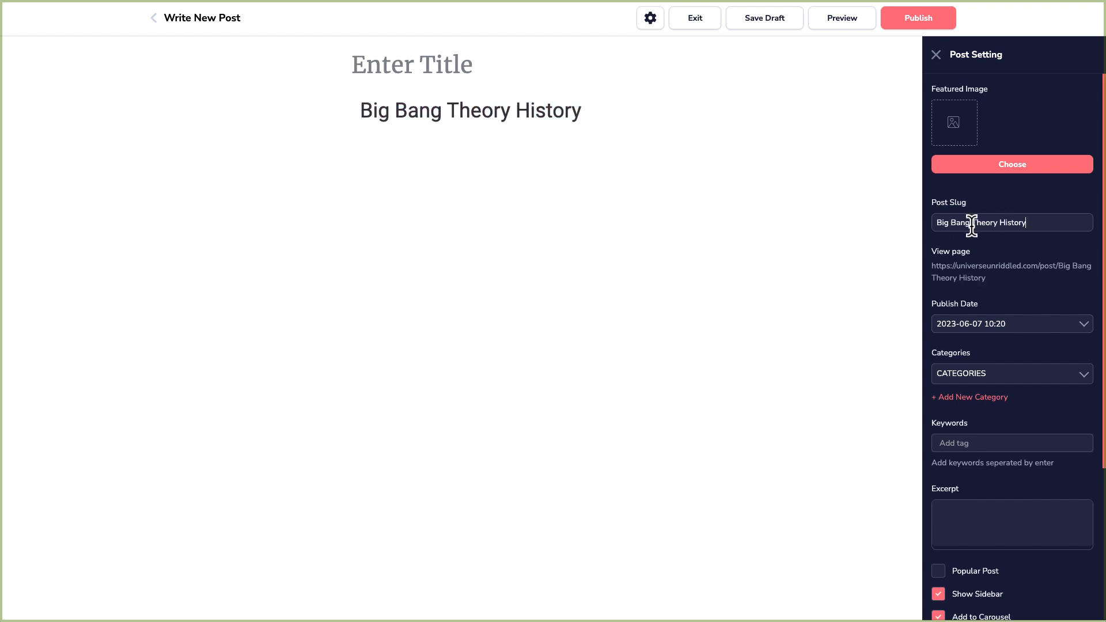
triple_click(1044, 222)
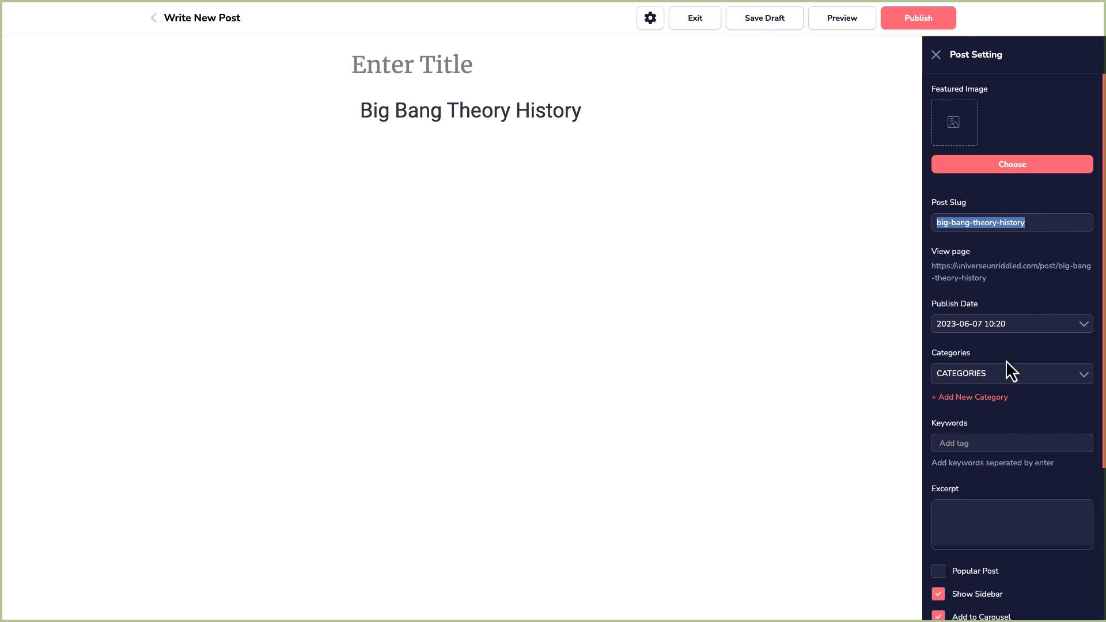
Assign the Cosmology Basics category to the post and save it as a draft.
left_click(1014, 372)
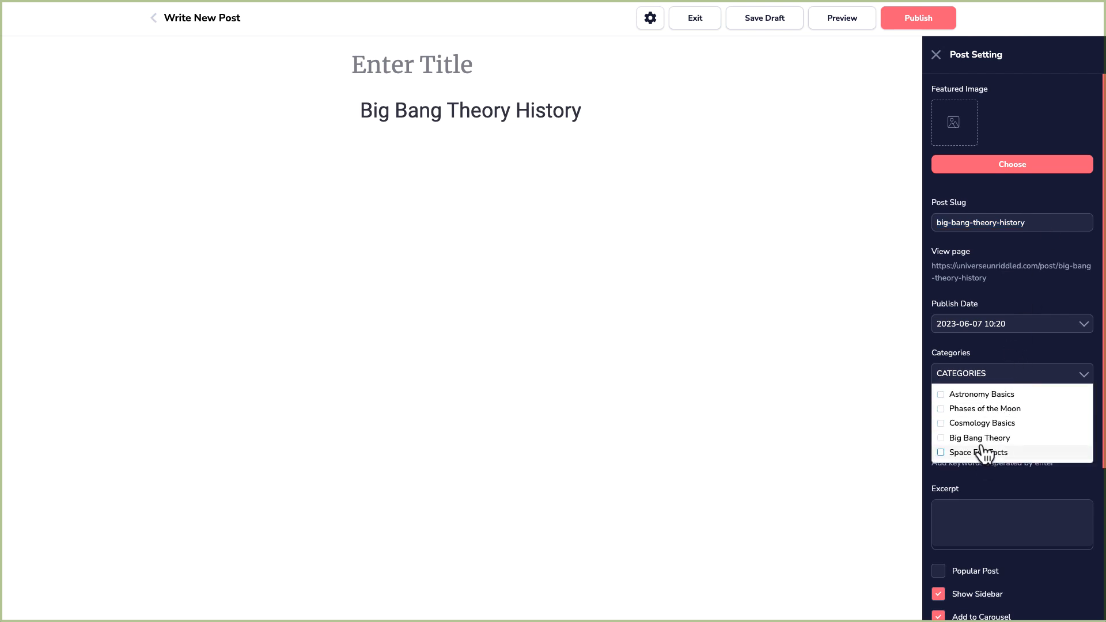
left_click(983, 423)
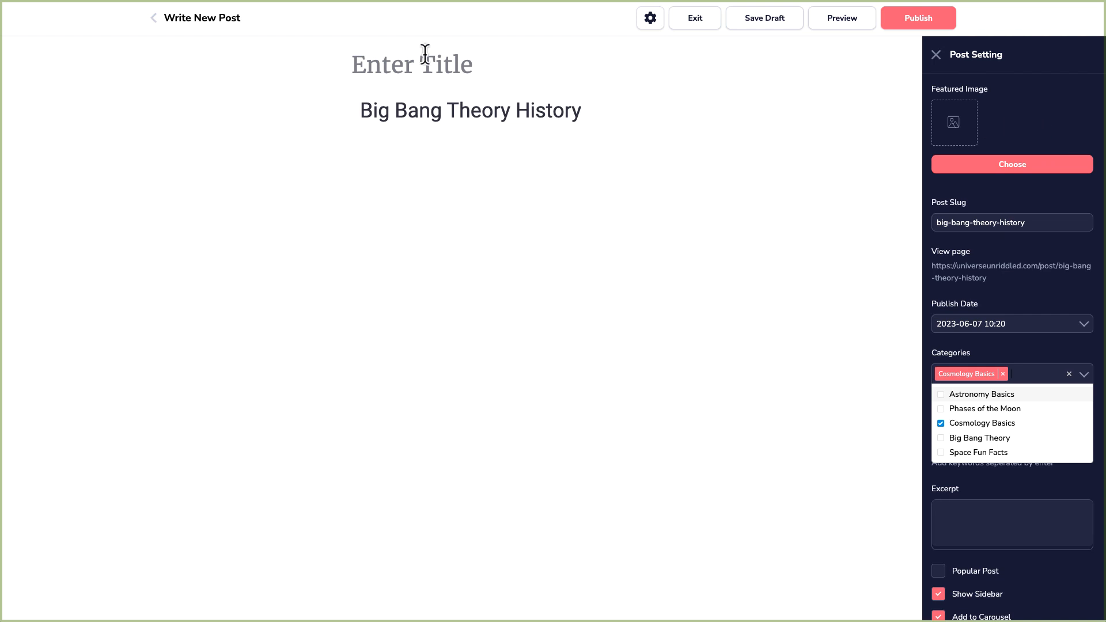
left_click(374, 68)
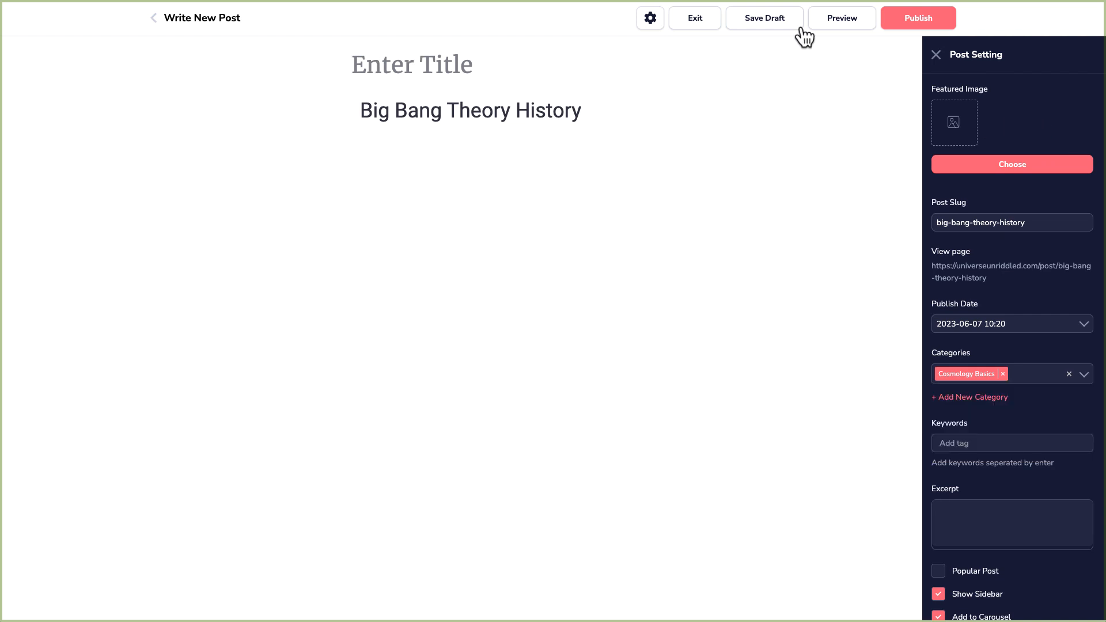
left_click(747, 26)
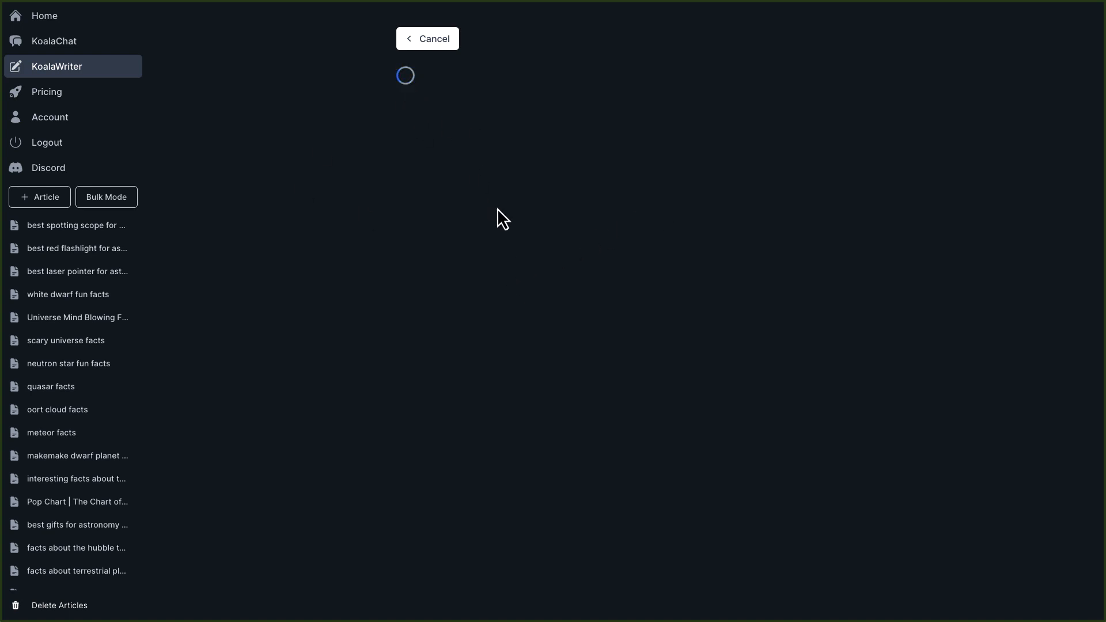
Review the generated outline's headings, subsections and FAQ questions.
scroll(886, 238, "down", 4)
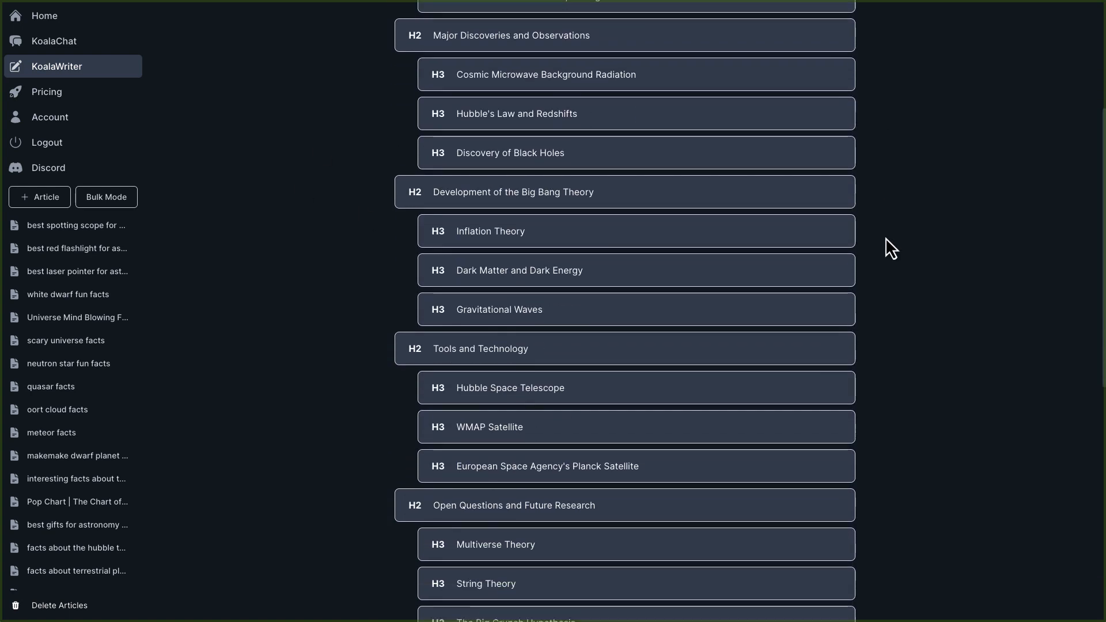
scroll(885, 238, "down", 8)
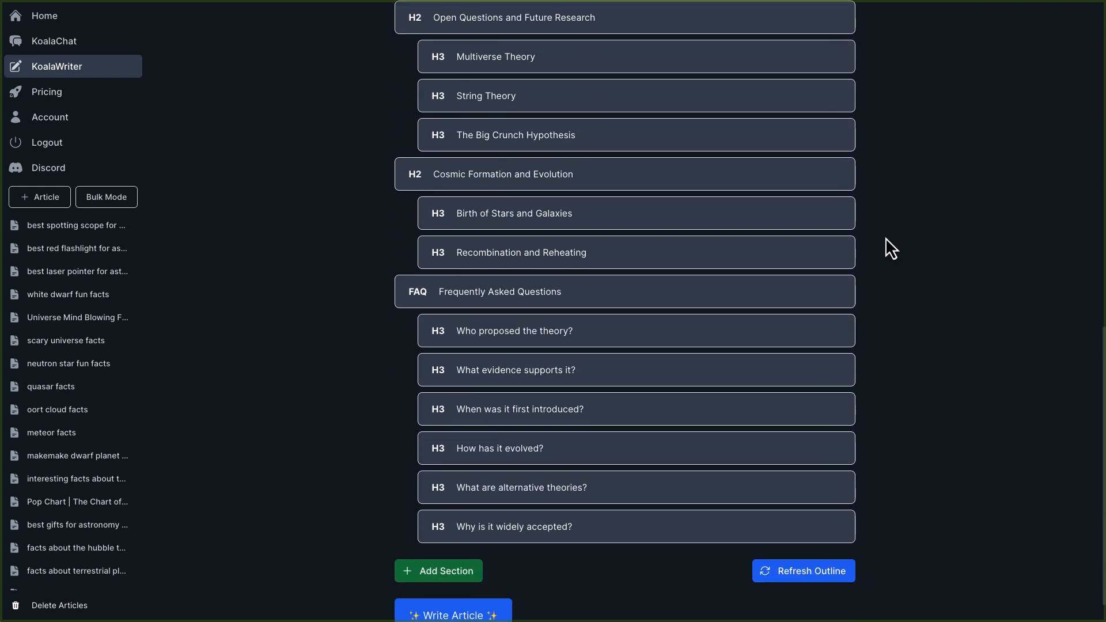
scroll(886, 237, "up", 11)
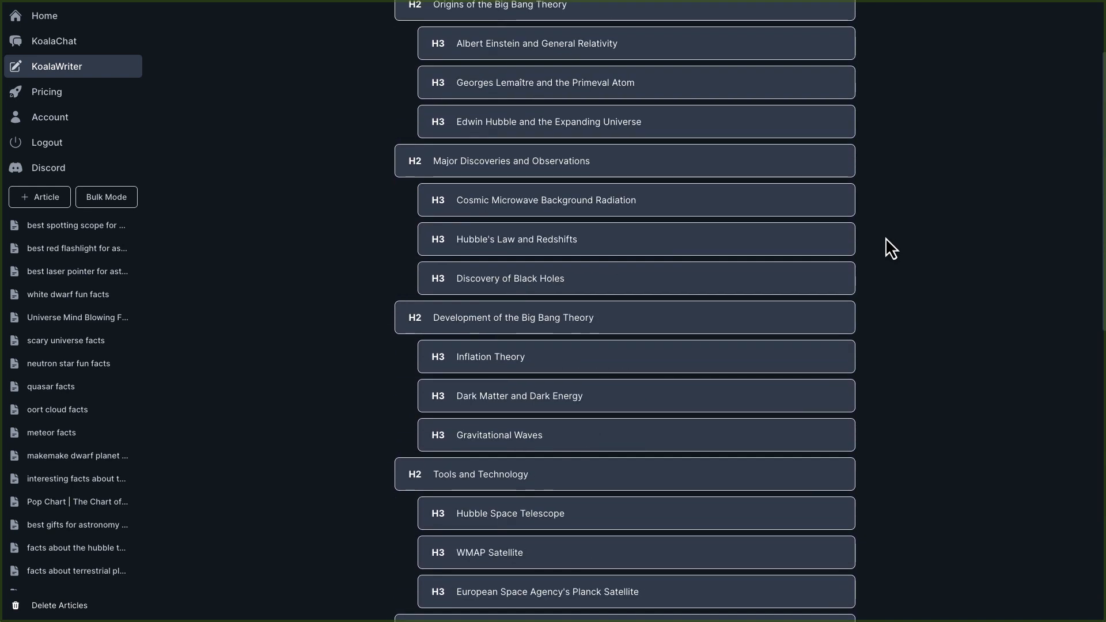
scroll(885, 237, "up", 2)
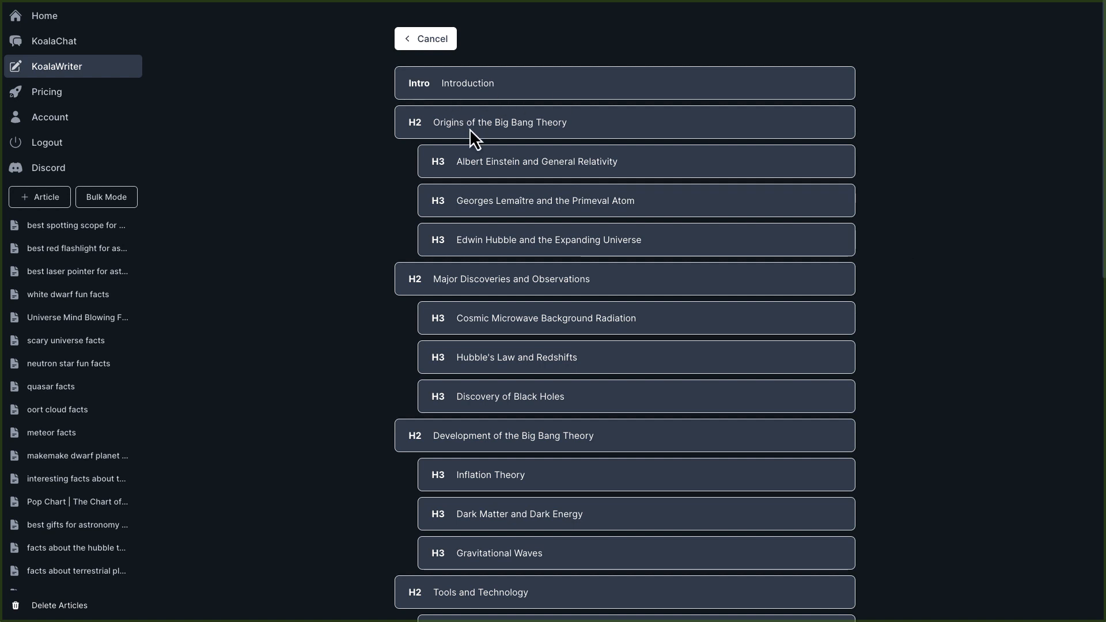
scroll(499, 230, "down", 9)
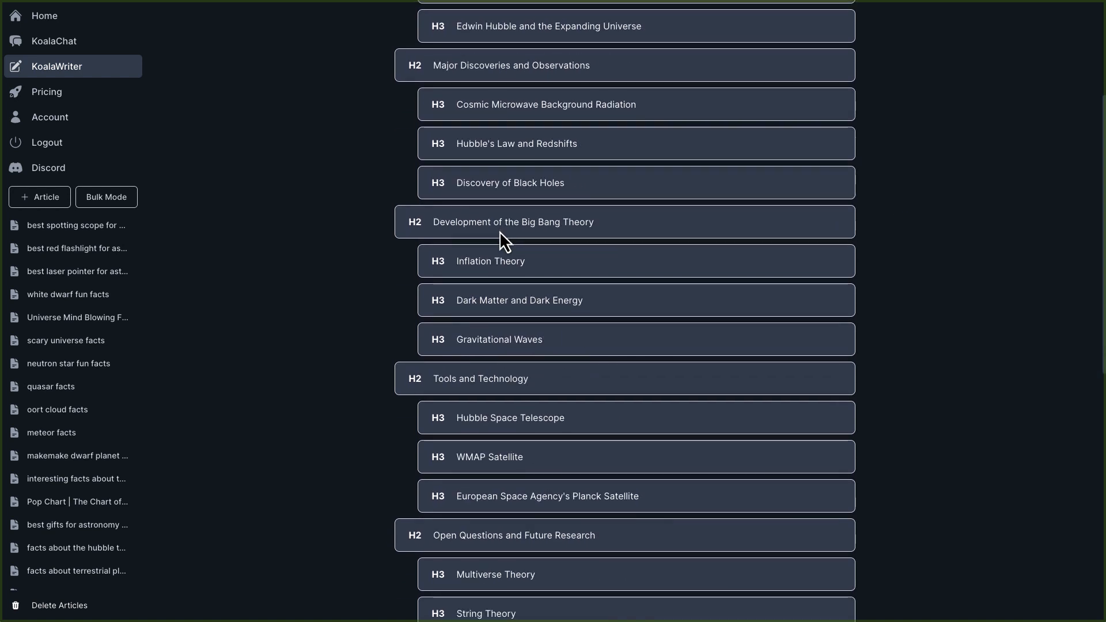
scroll(499, 231, "down", 4)
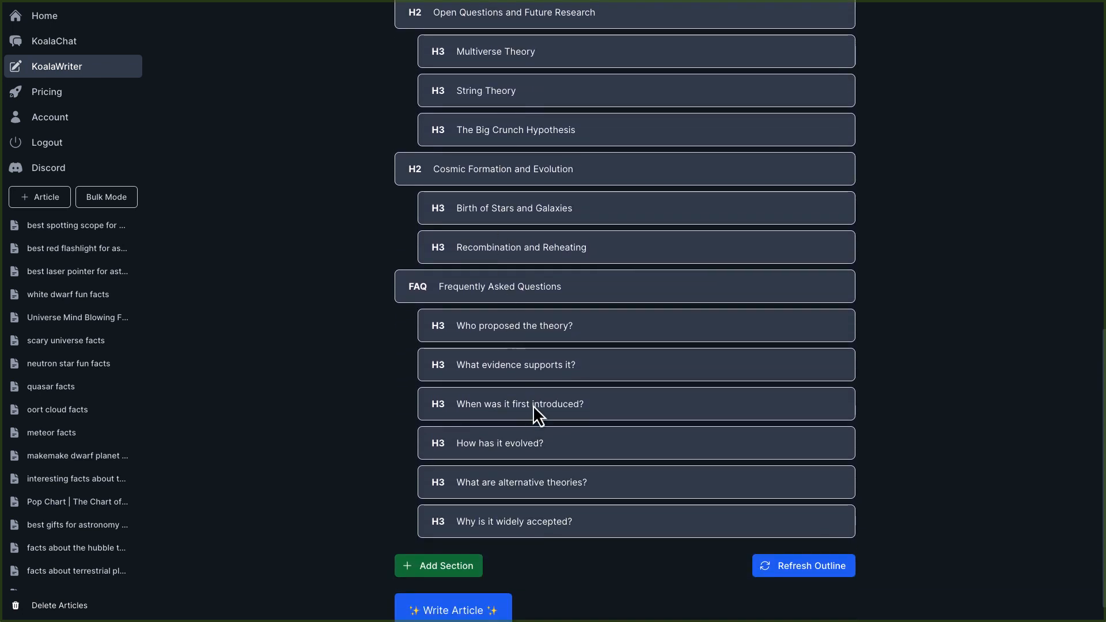
scroll(535, 438, "down", 1)
scroll(537, 462, "up", 3)
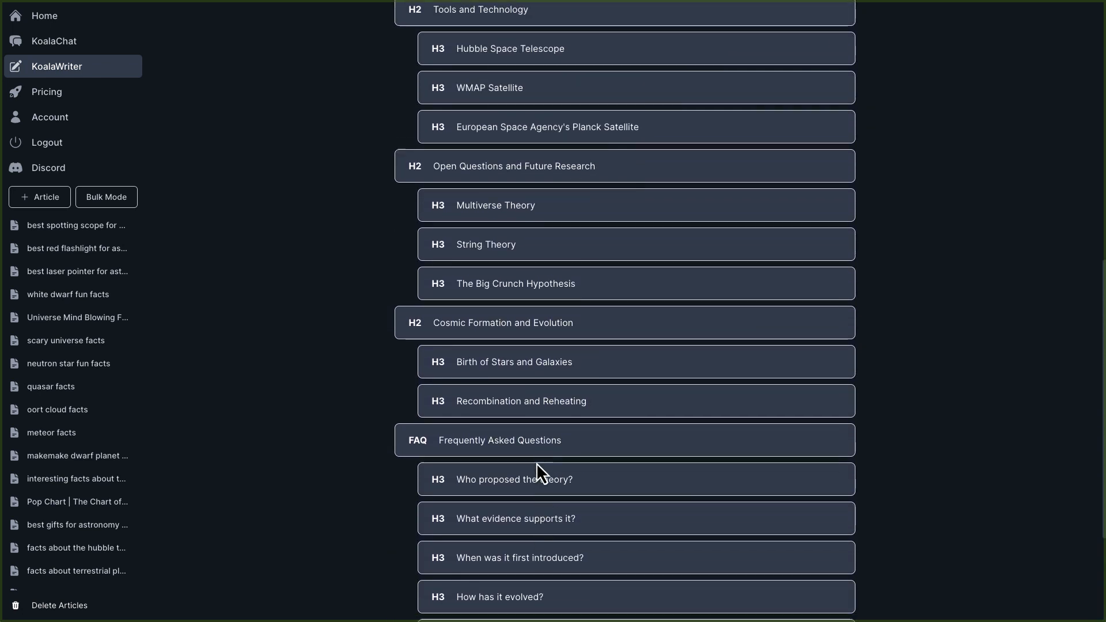
scroll(537, 462, "down", 3)
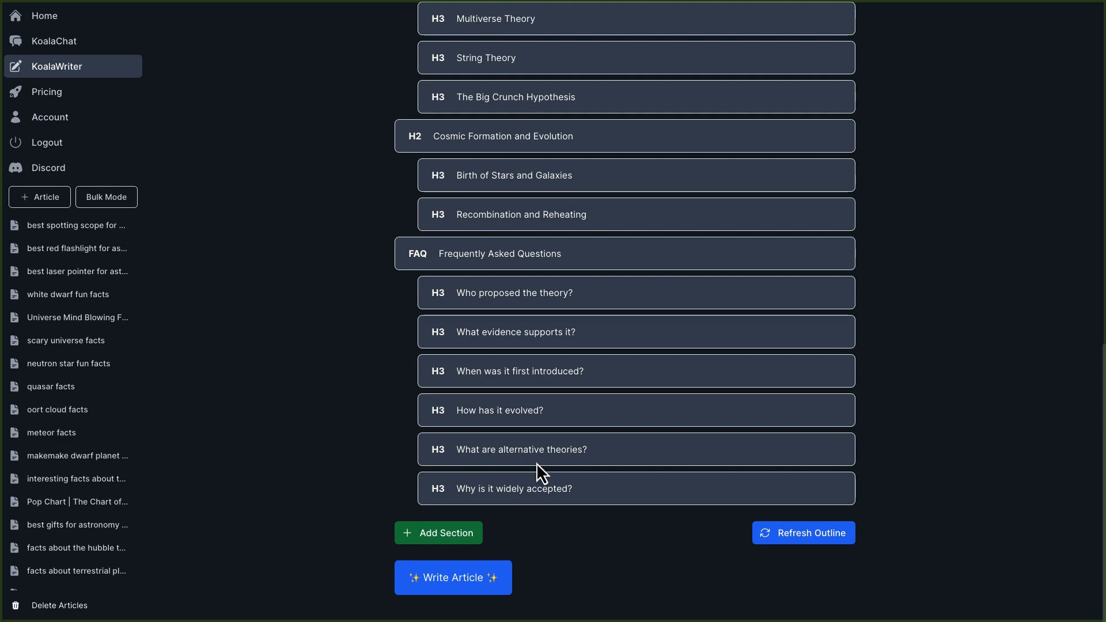
Add a new section named "Conclusion" to the end of the outline.
left_click(461, 534)
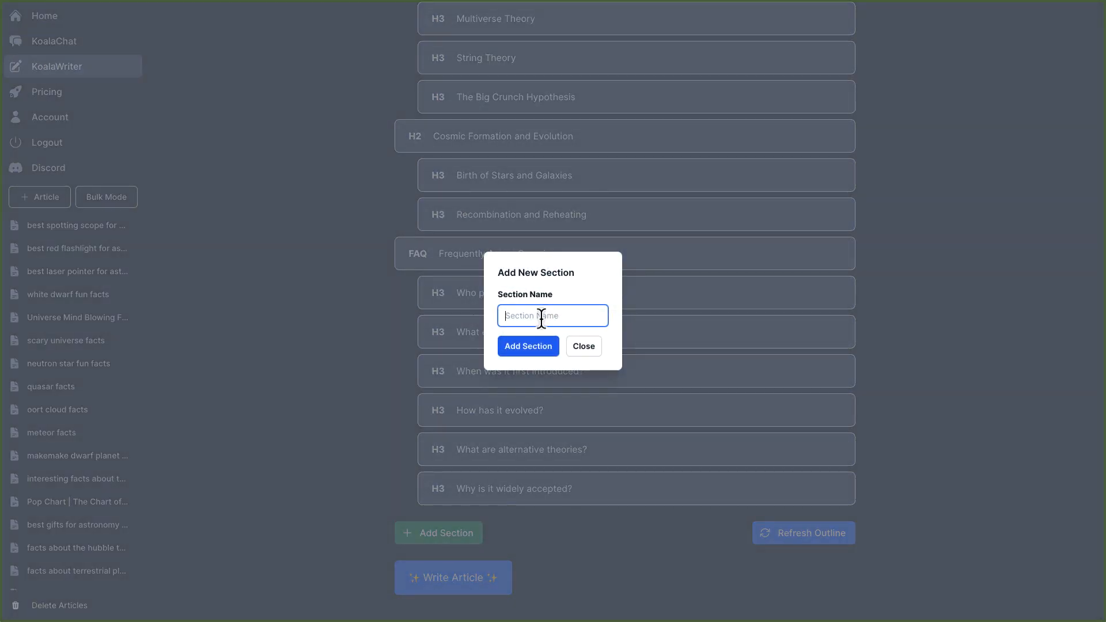
type("Cons")
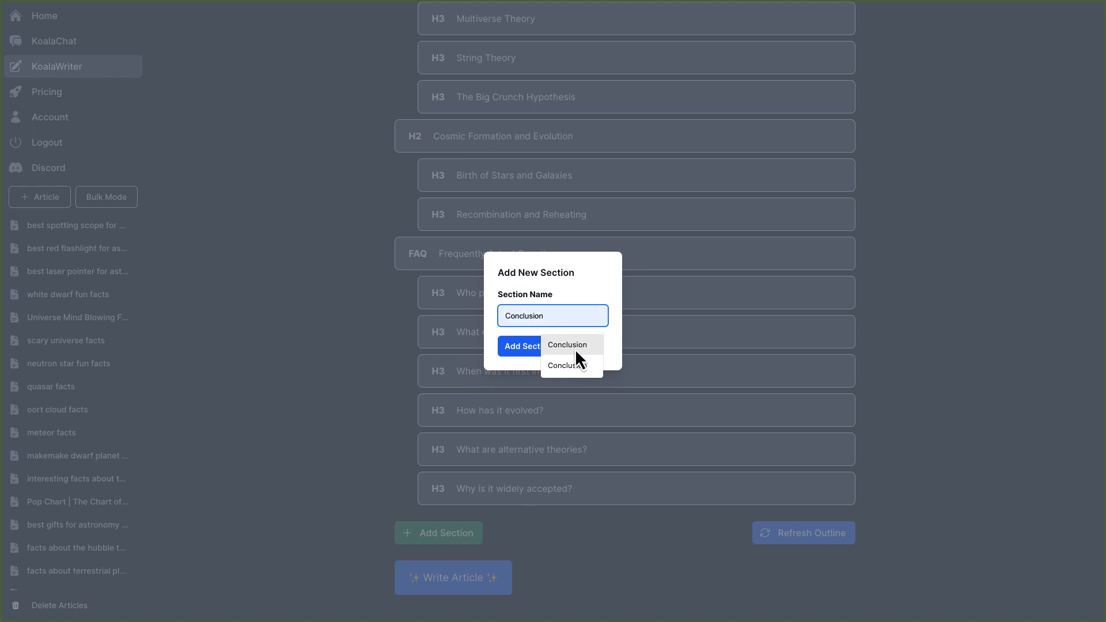
left_click(583, 347)
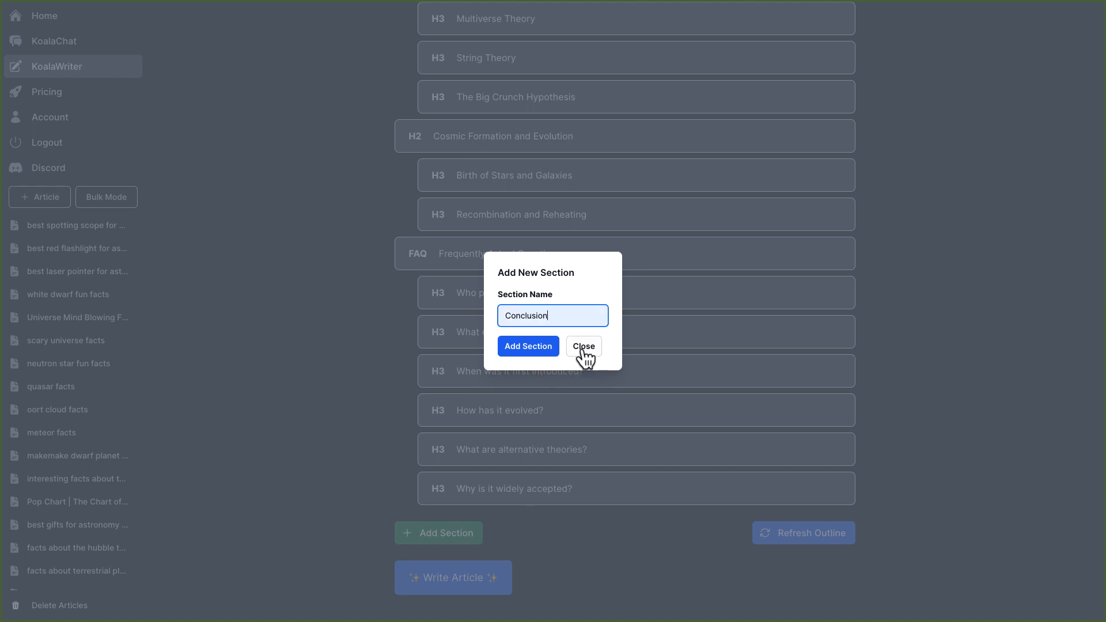
left_click(536, 350)
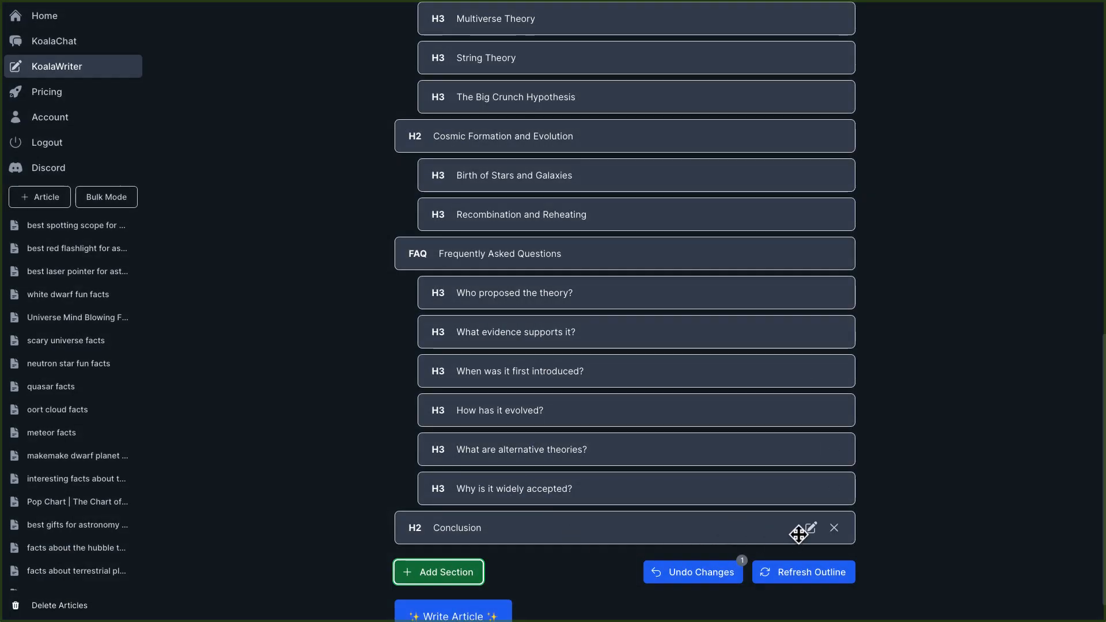
left_click(810, 529)
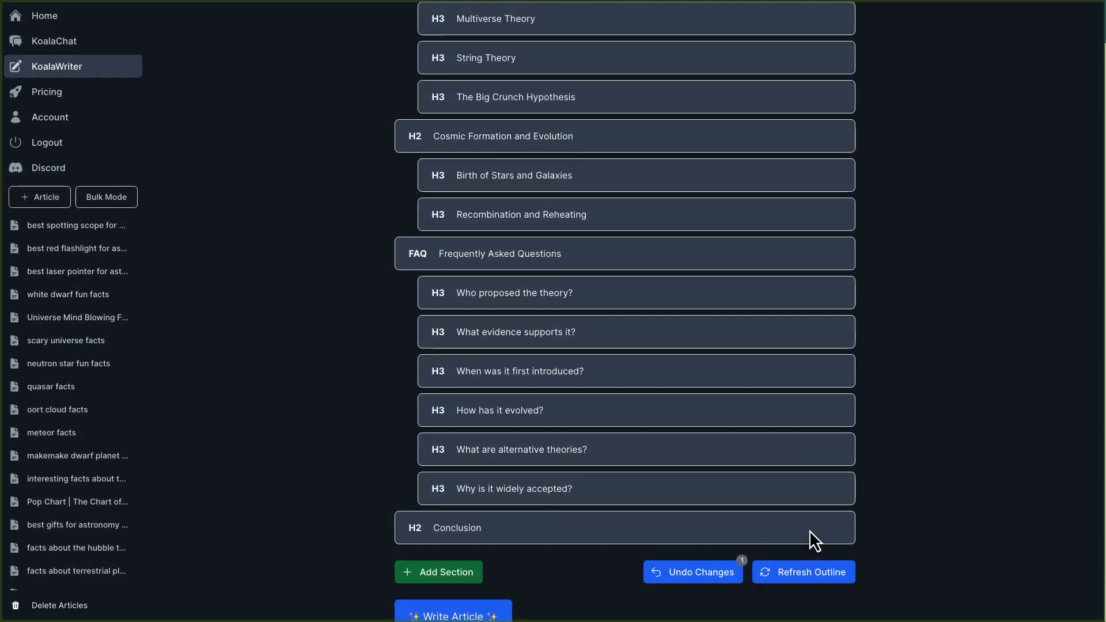
left_click(907, 150)
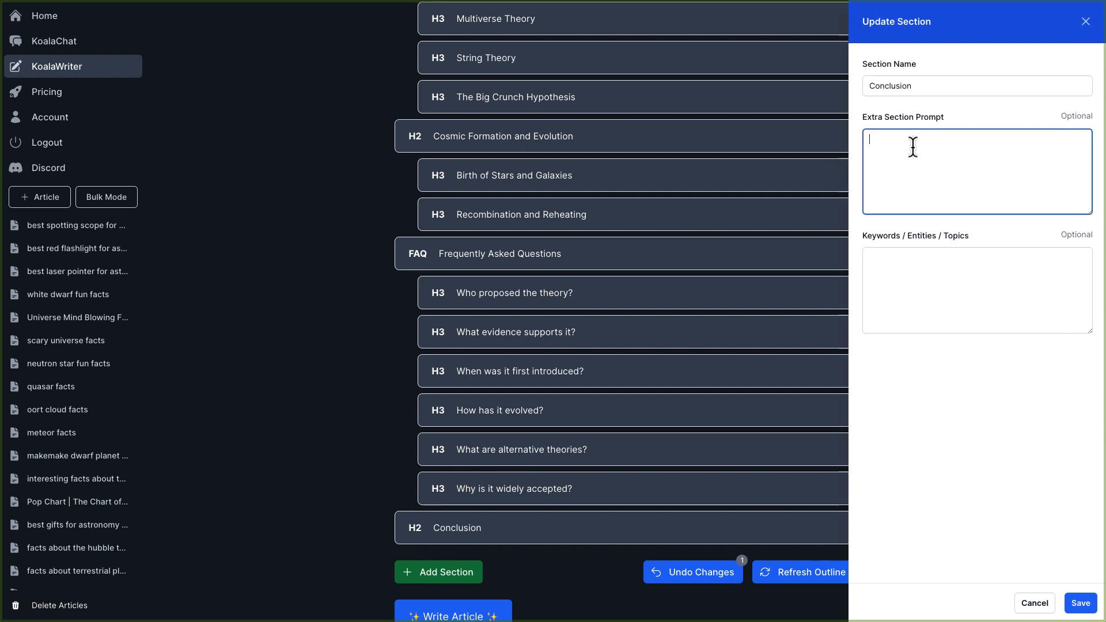
left_click(913, 289)
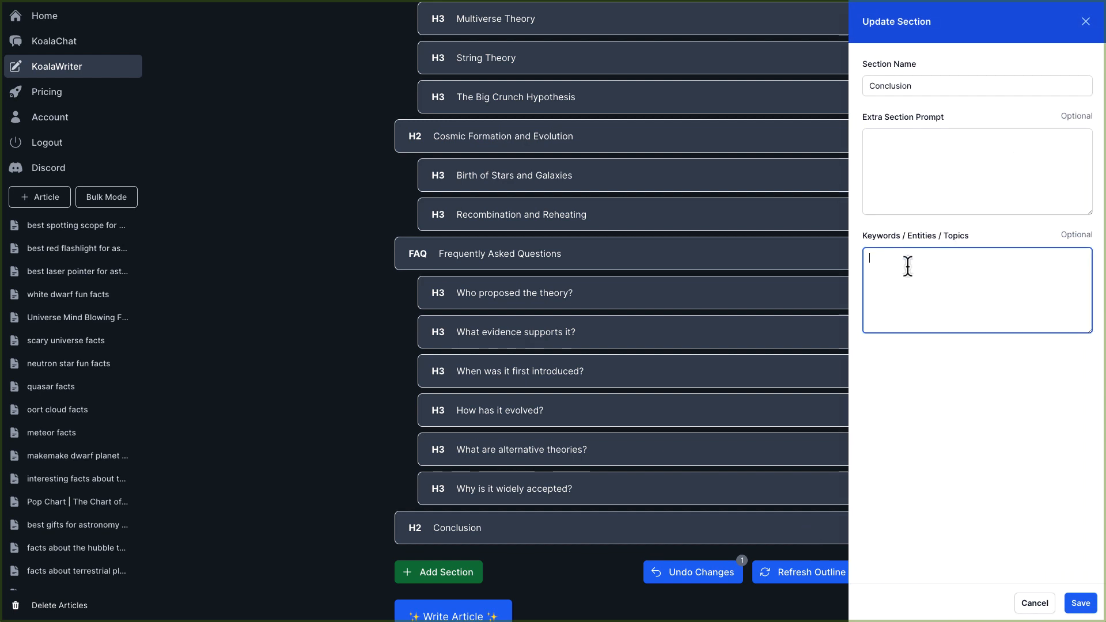
left_click(1033, 603)
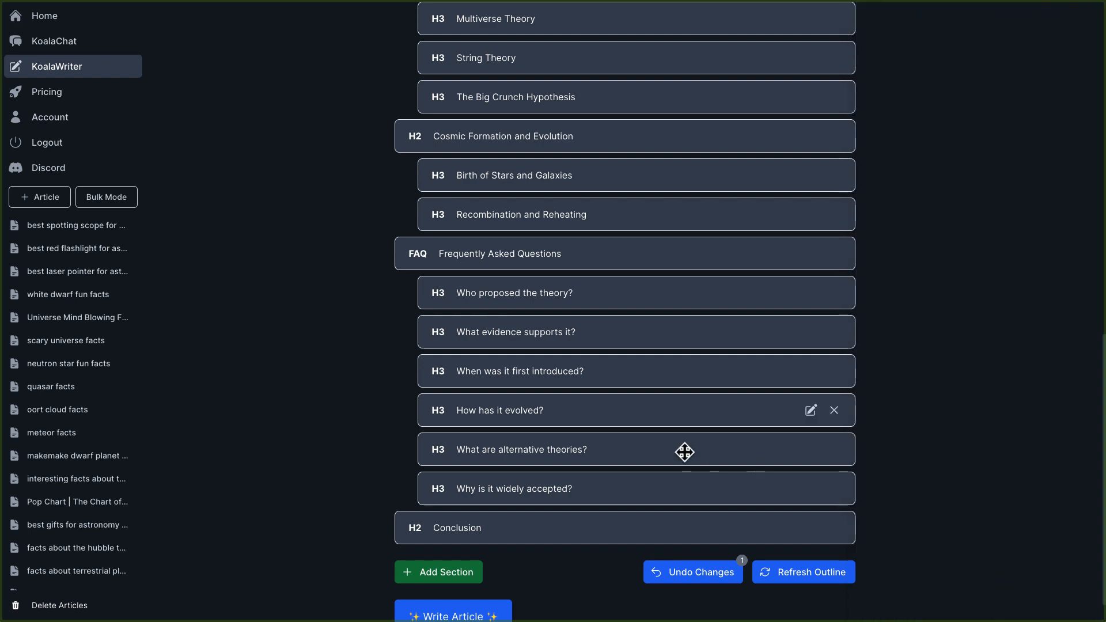
scroll(561, 506, "up", 4)
scroll(564, 505, "up", 10)
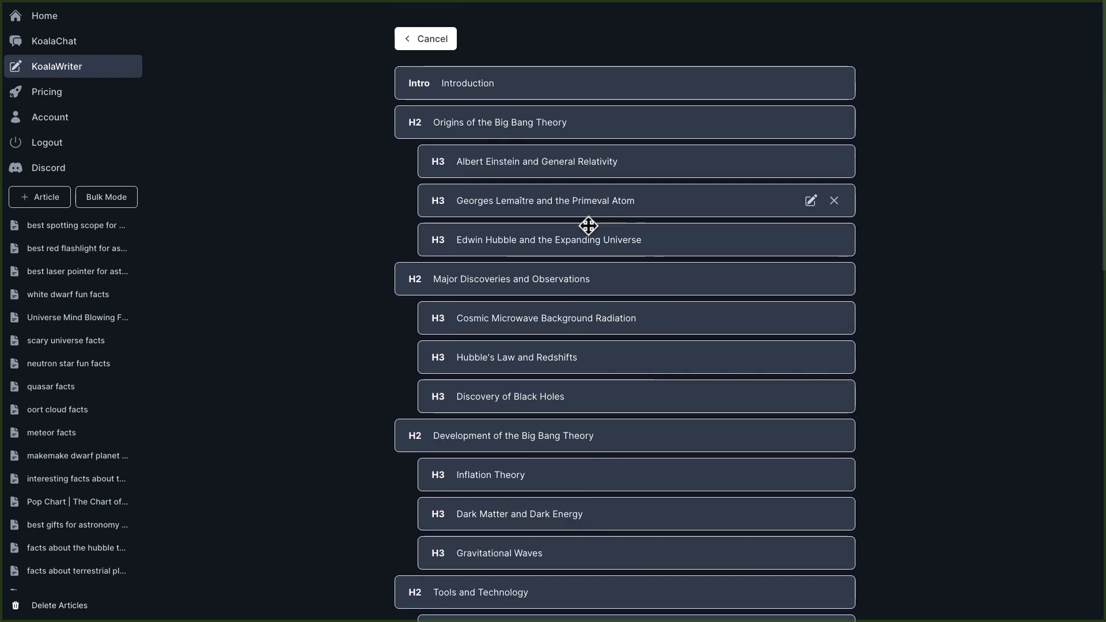
Start writing the article from the edited outline with the added Conclusion section.
scroll(609, 394, "down", 1)
scroll(608, 394, "down", 14)
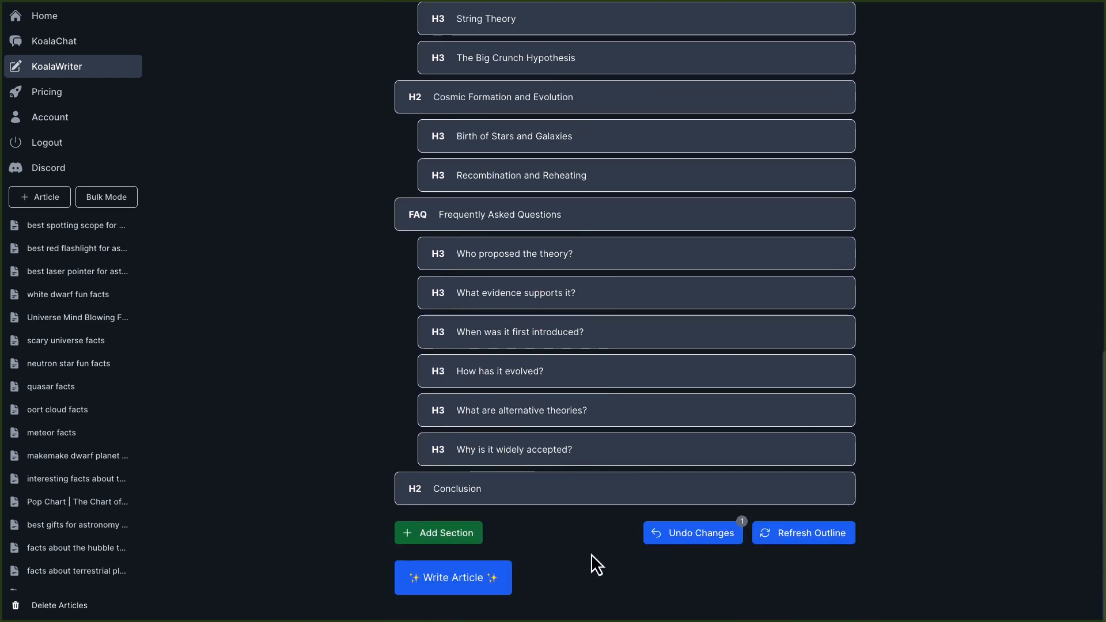
scroll(589, 555, "up", 4)
scroll(589, 555, "up", 10)
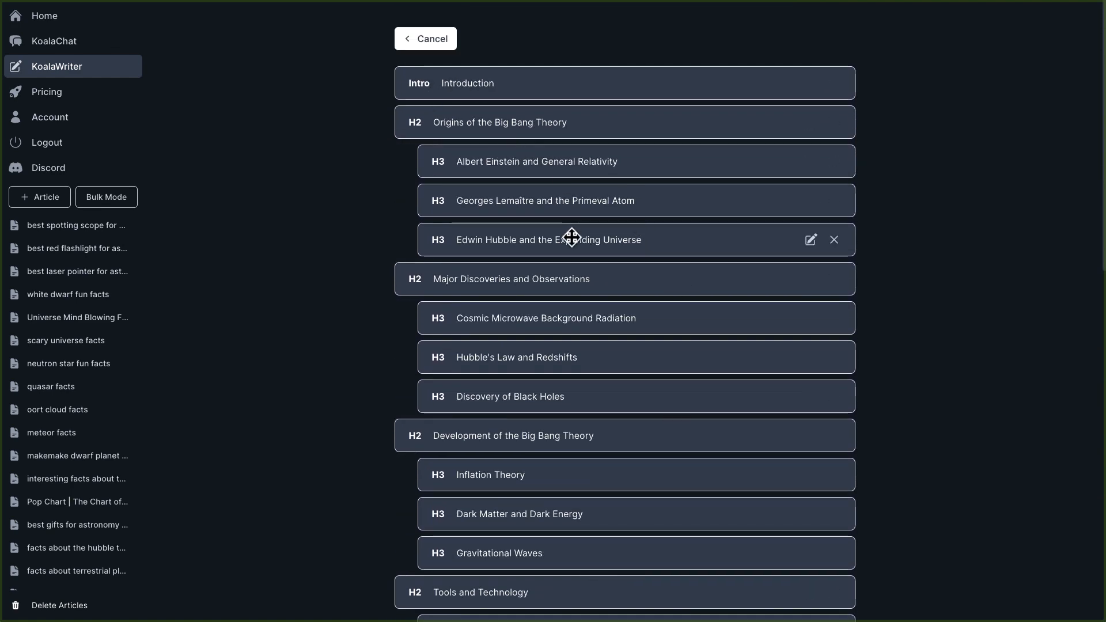
scroll(571, 236, "down", 7)
scroll(572, 236, "down", 5)
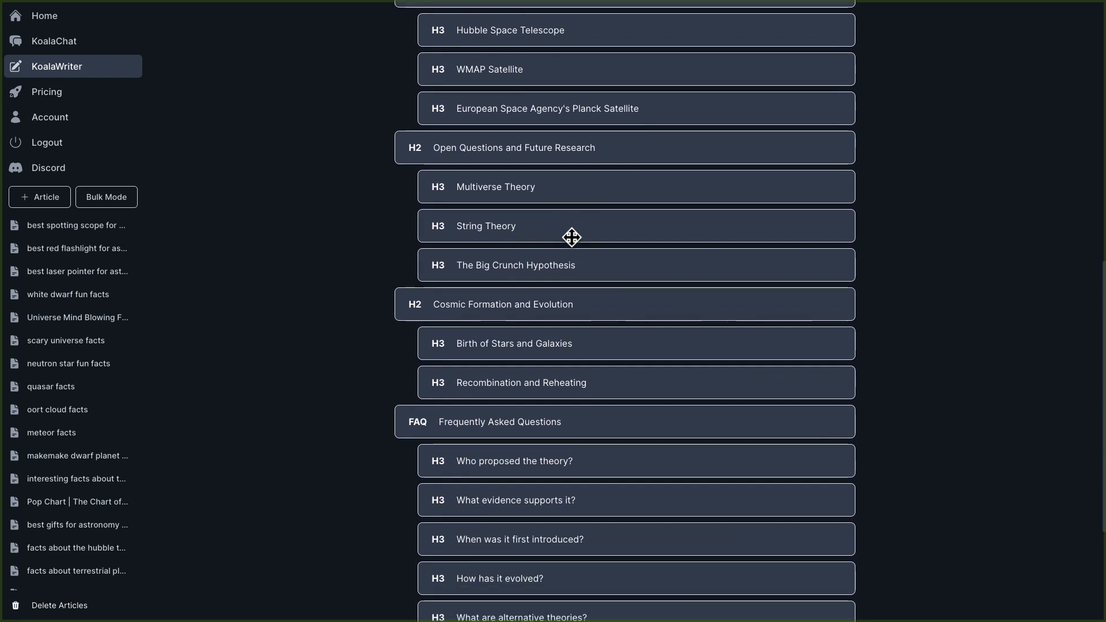
scroll(566, 234, "down", 2)
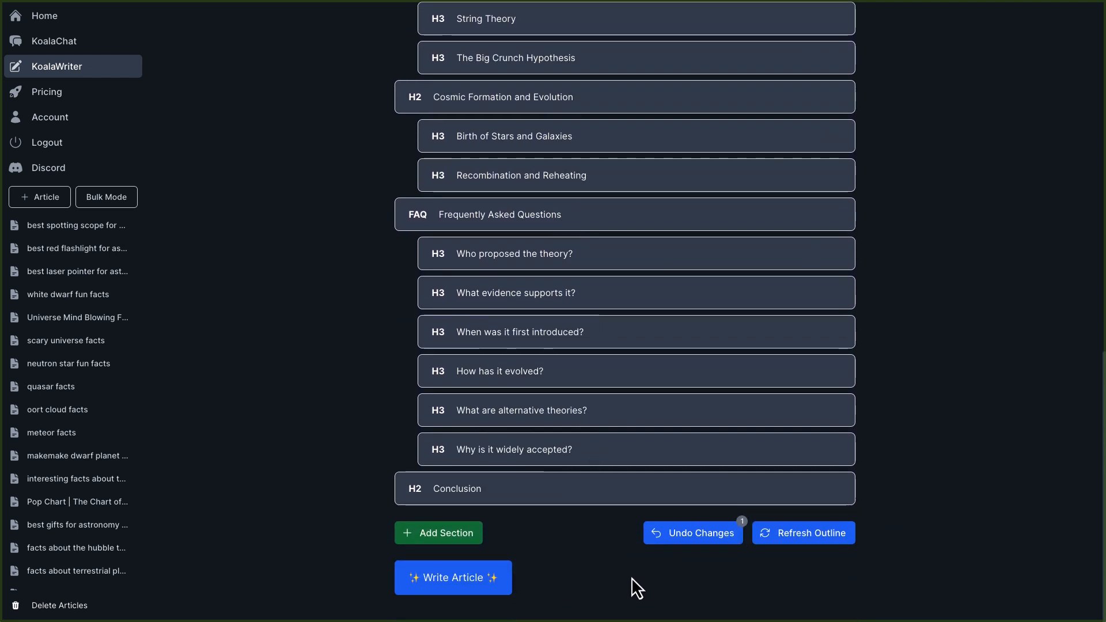
left_click(464, 582)
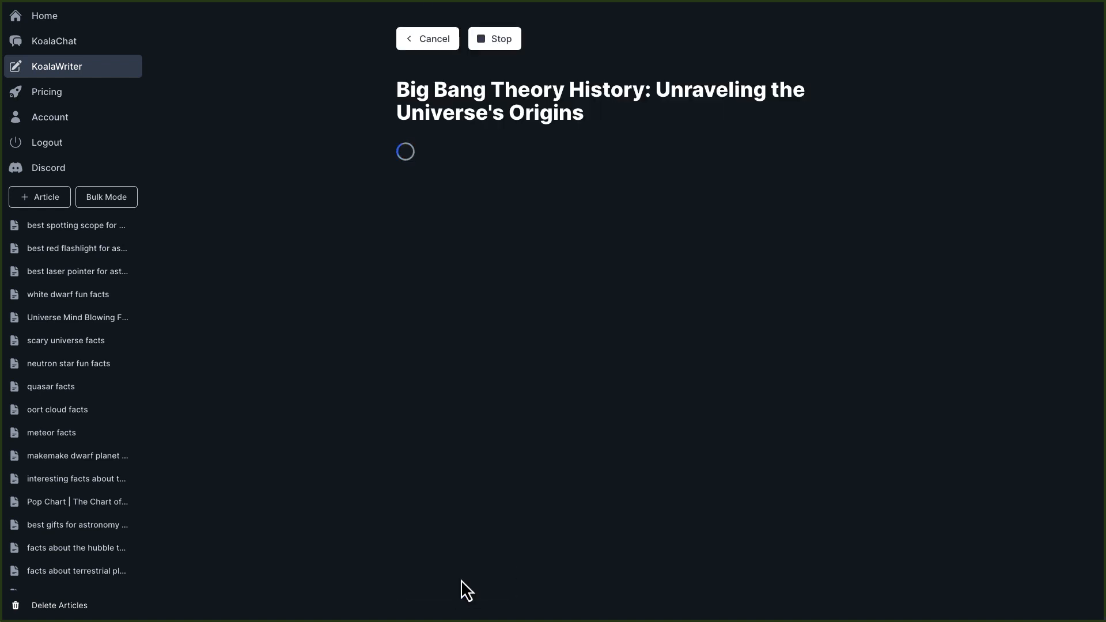
Copy the generated article title into the blog post's title field in the blog editor and save the draft.
left_click_drag(588, 114, 409, 92)
right_click(425, 92)
left_click(456, 119)
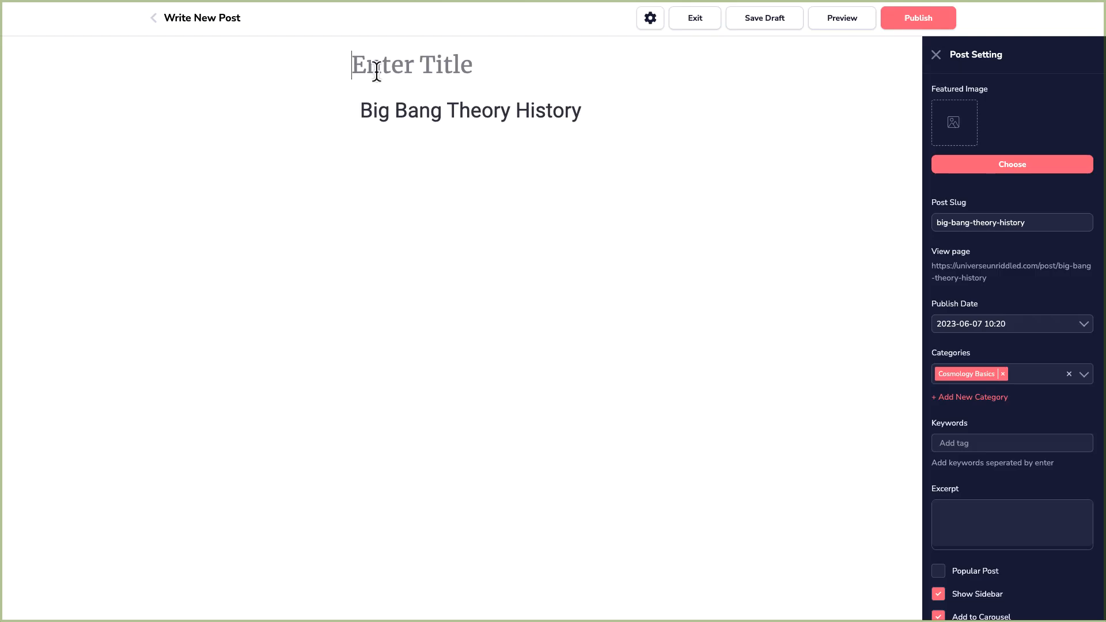
key("ctrl+v")
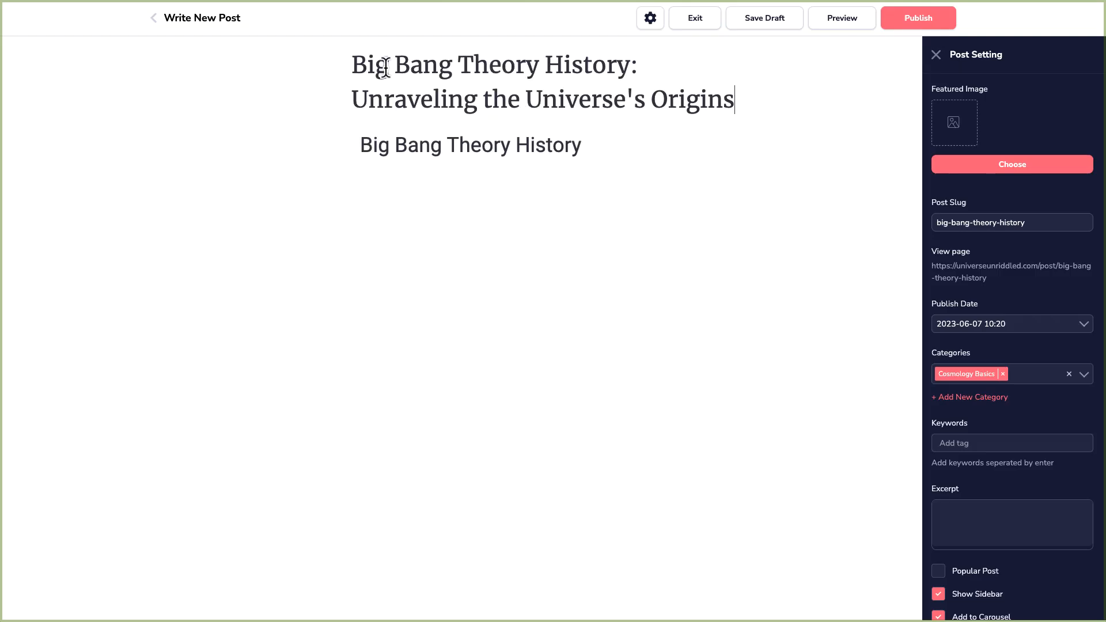
left_click(760, 26)
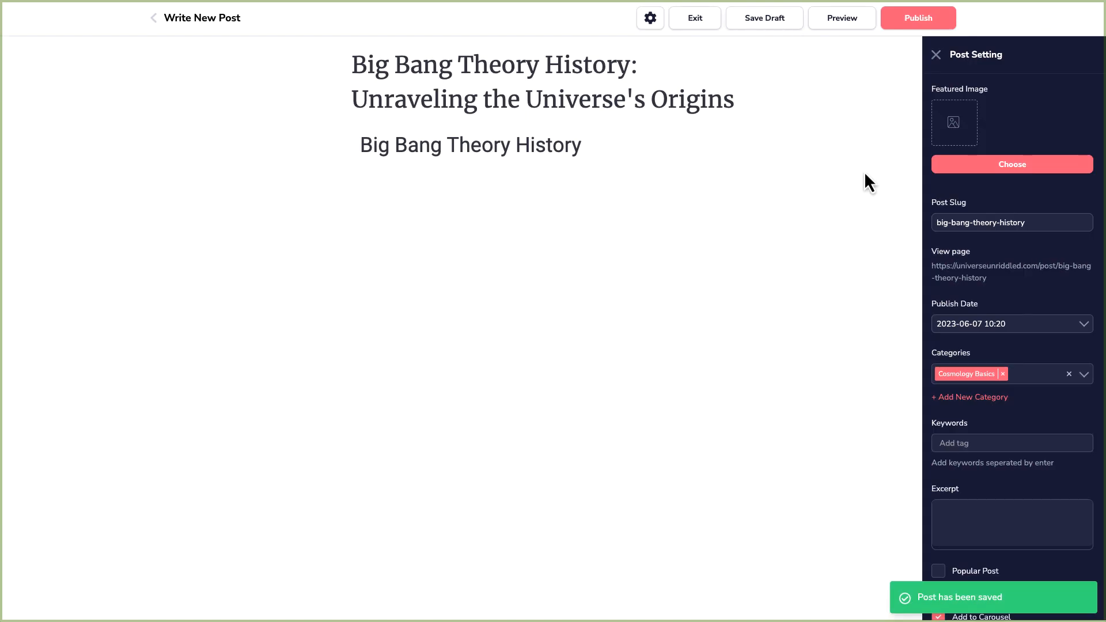
Search the free stock photos for universe for the featured image and add an orbiting-atom image to My Files.
left_click(942, 165)
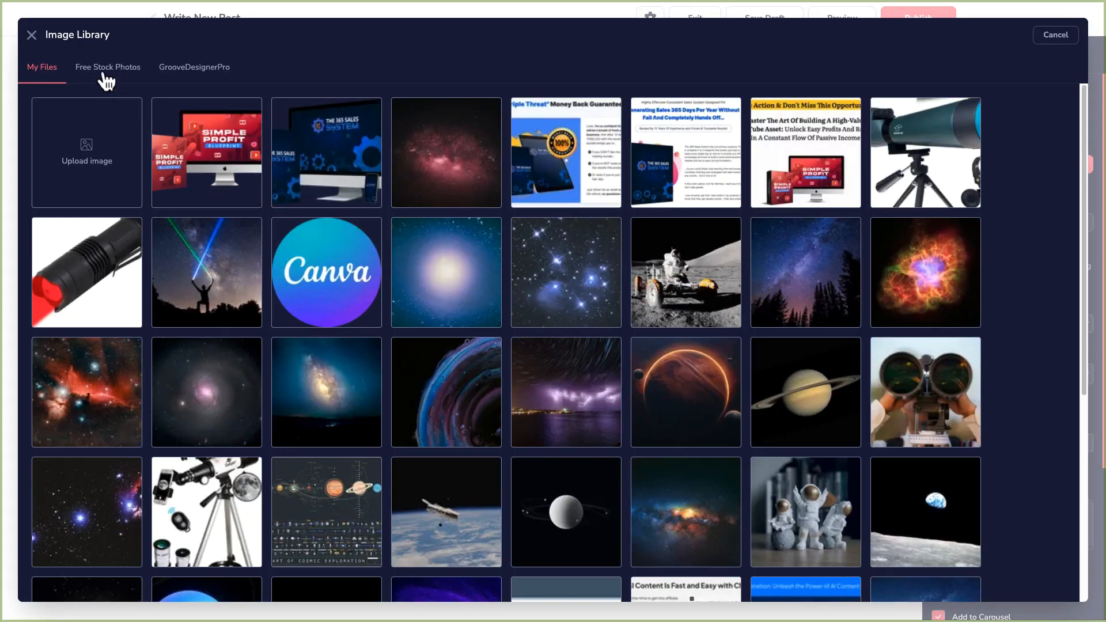
left_click(105, 74)
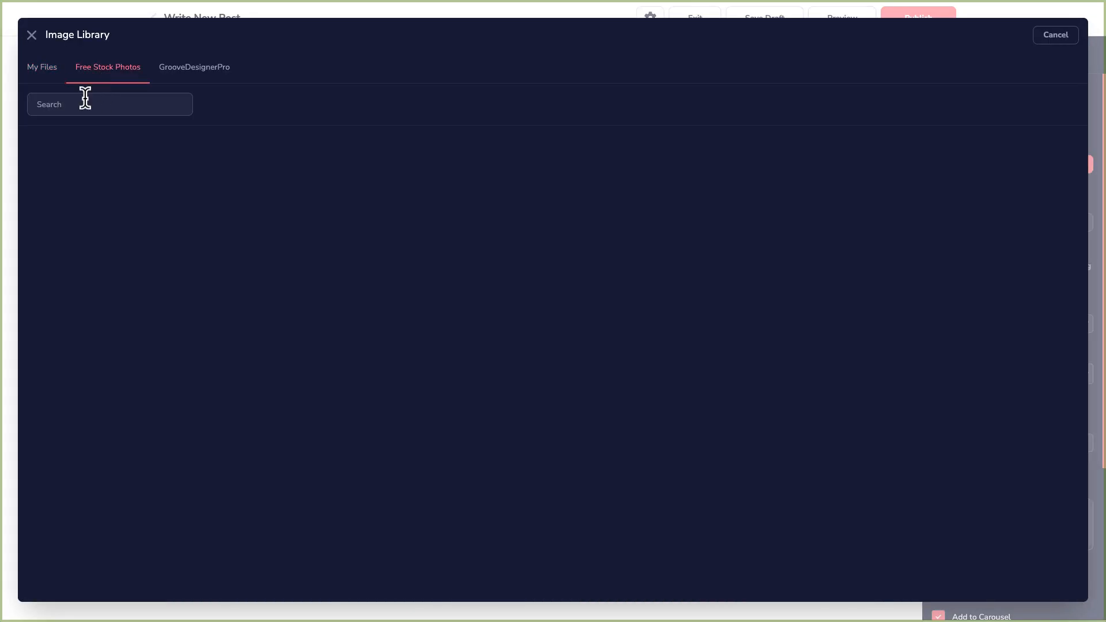
left_click(85, 103)
type("universe")
key("Return")
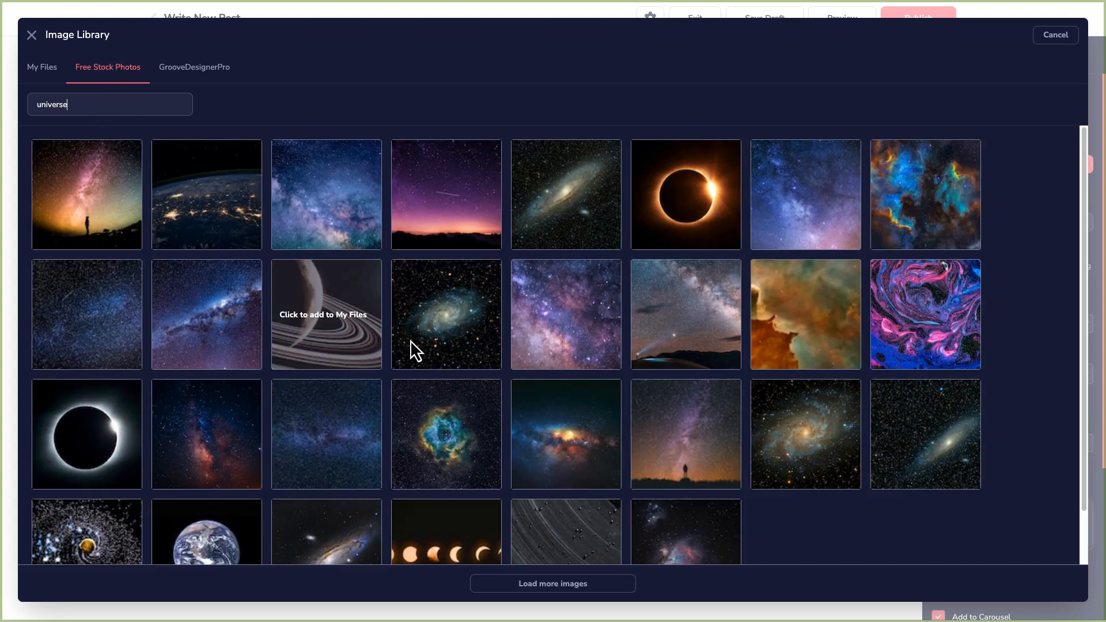
scroll(470, 380, "down", 1)
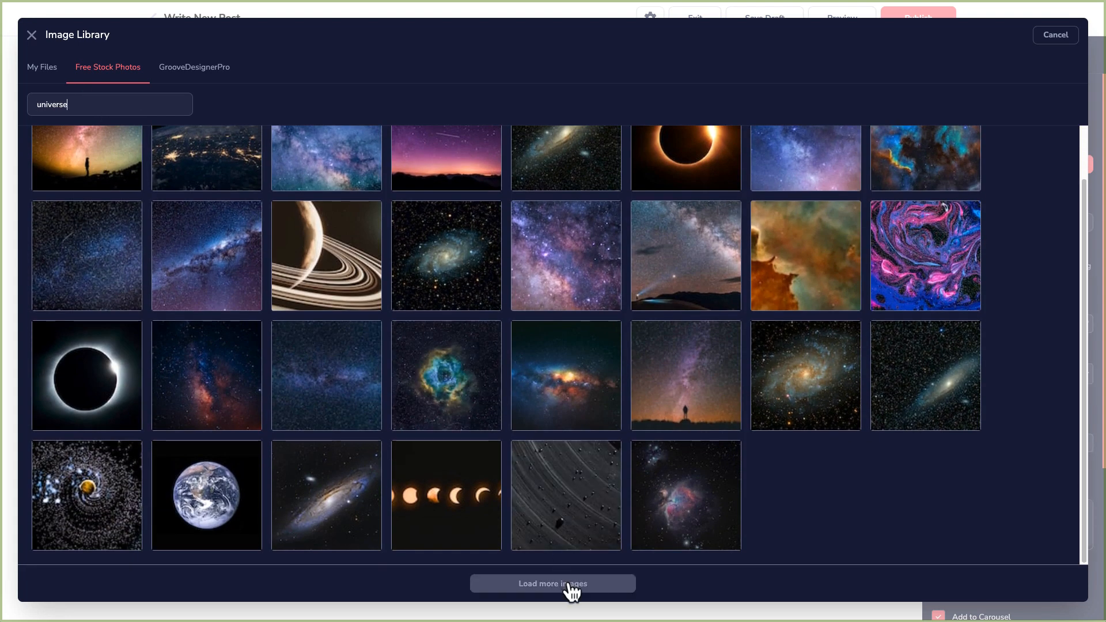
left_click(572, 584)
scroll(601, 446, "down", 10)
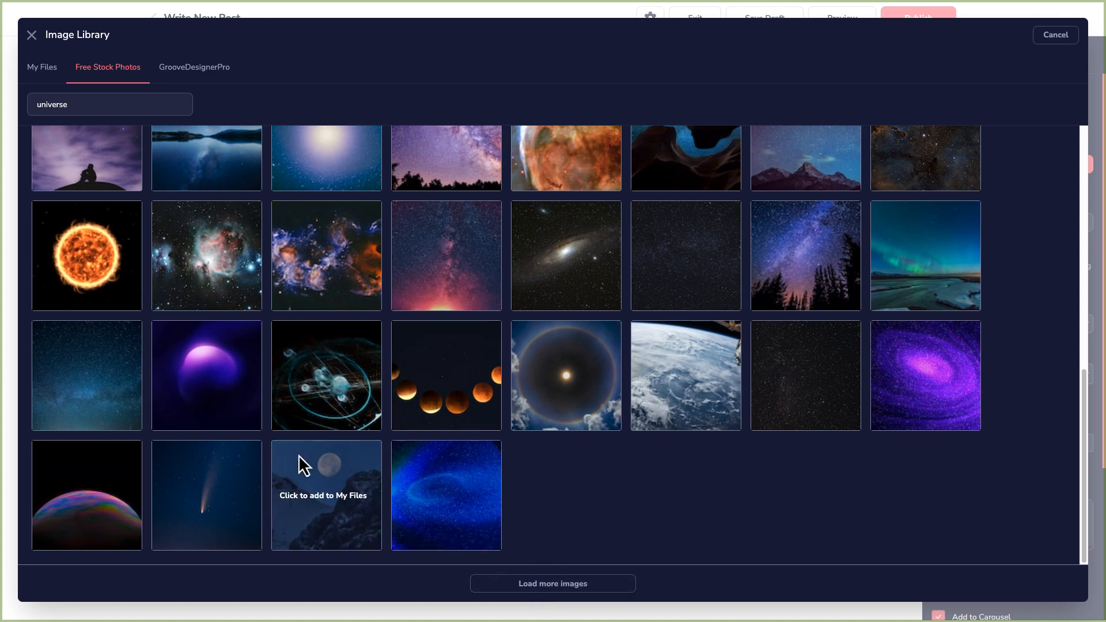
scroll(298, 454, "up", 1)
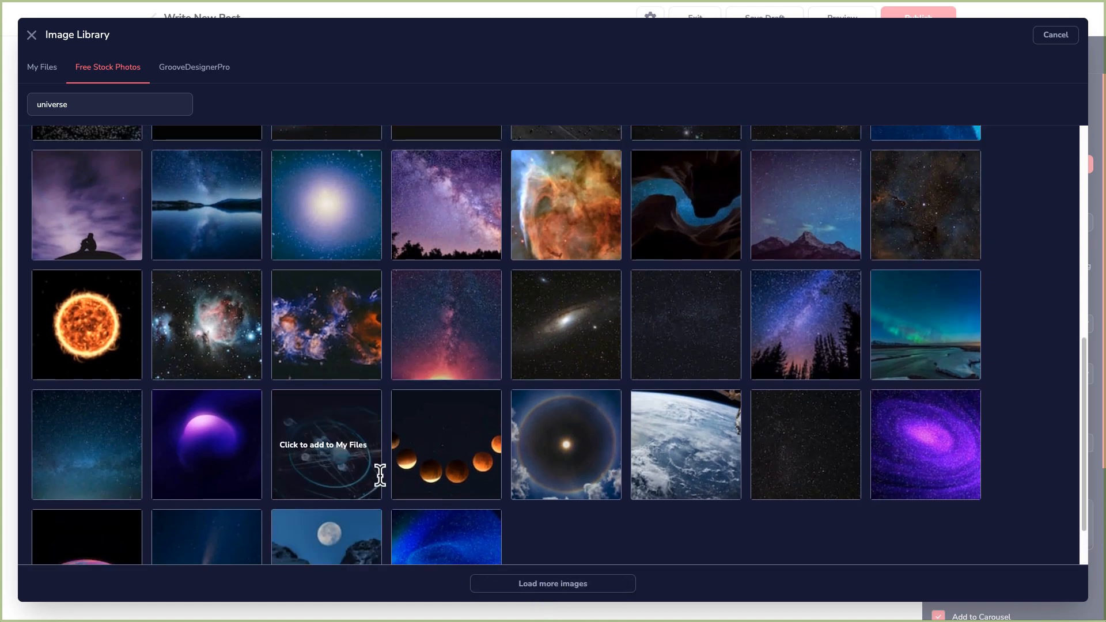
left_click(324, 451)
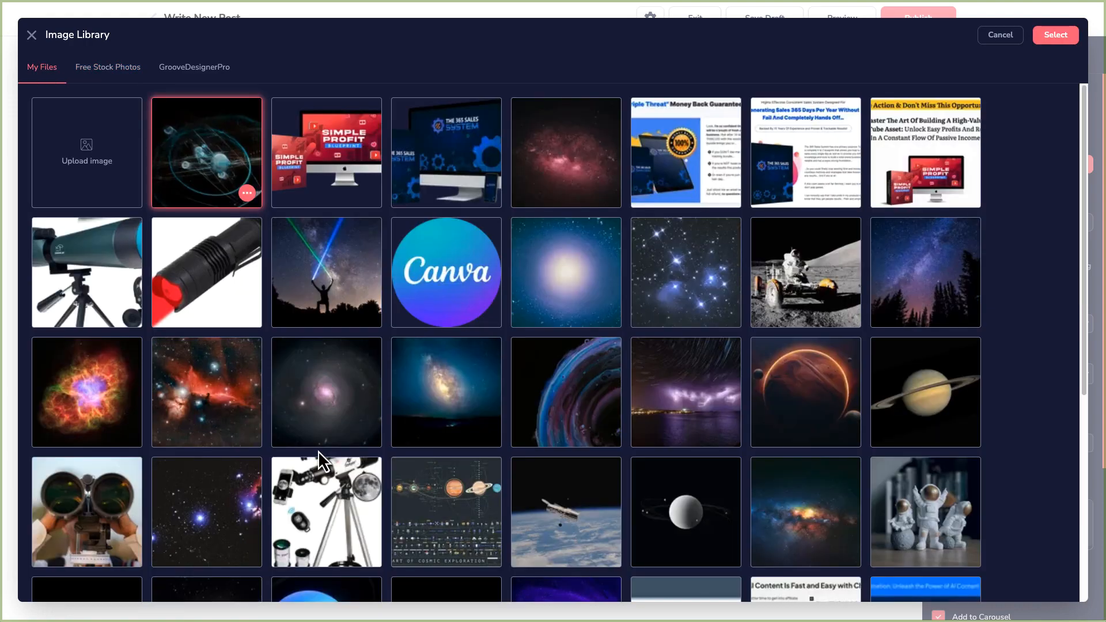
Crop the chosen image to 1200 px wide, set it as the featured image, and save the draft.
left_click(247, 193)
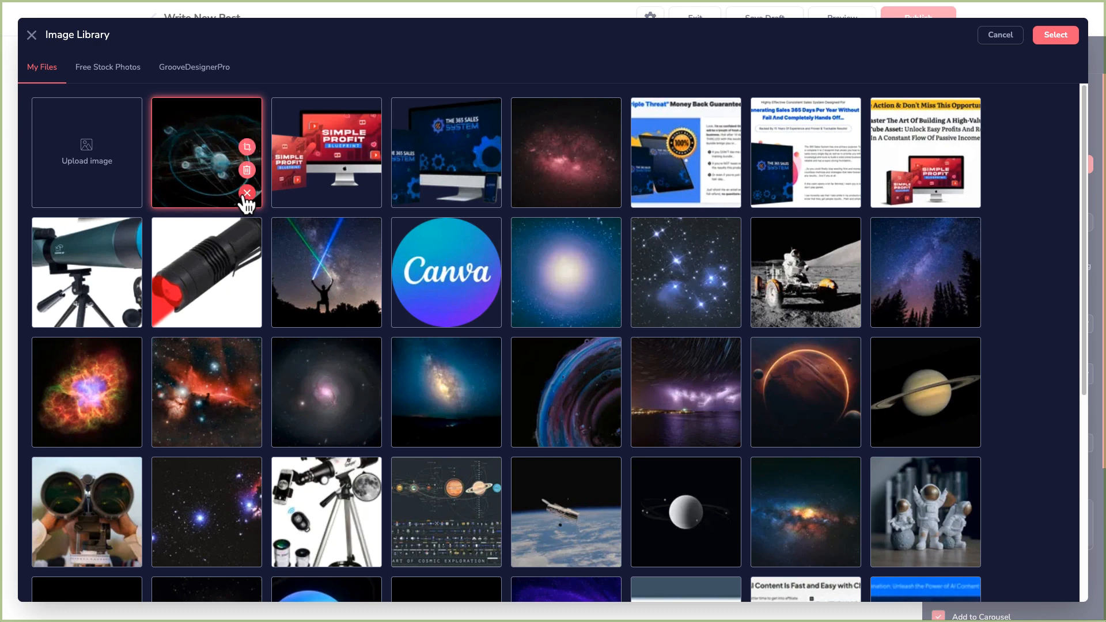
left_click(247, 148)
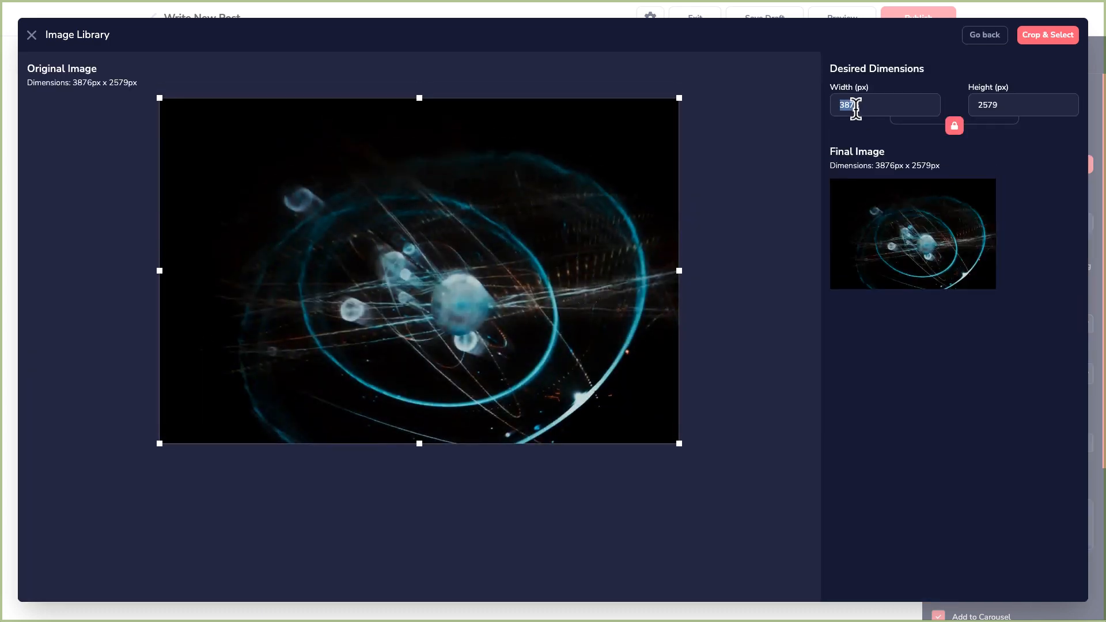
type("1200")
left_click(1034, 40)
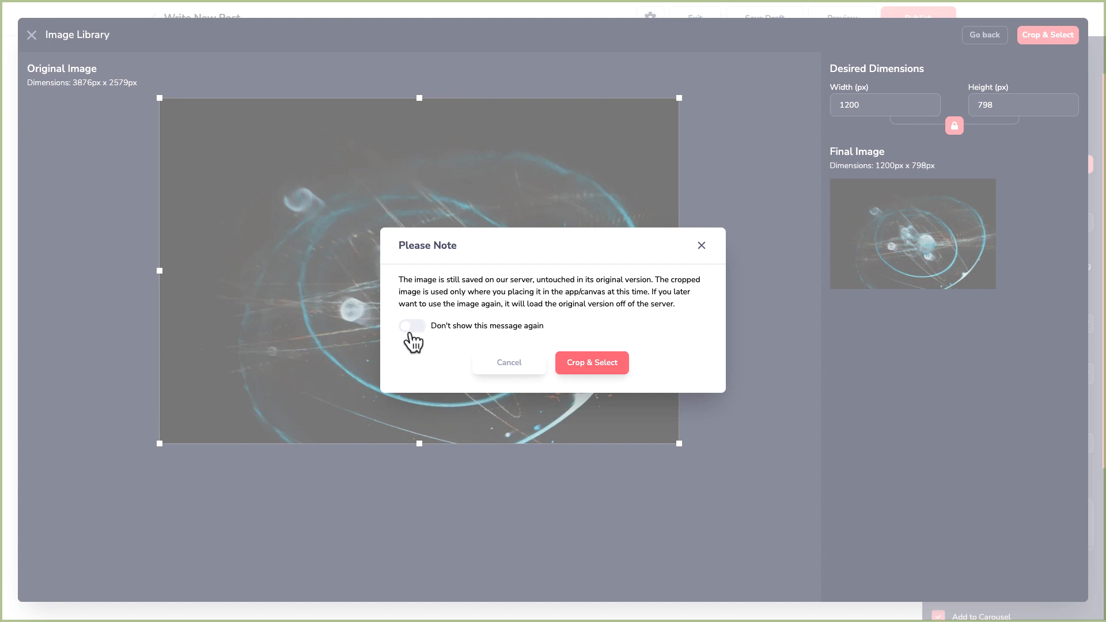
left_click(411, 330)
left_click(411, 330)
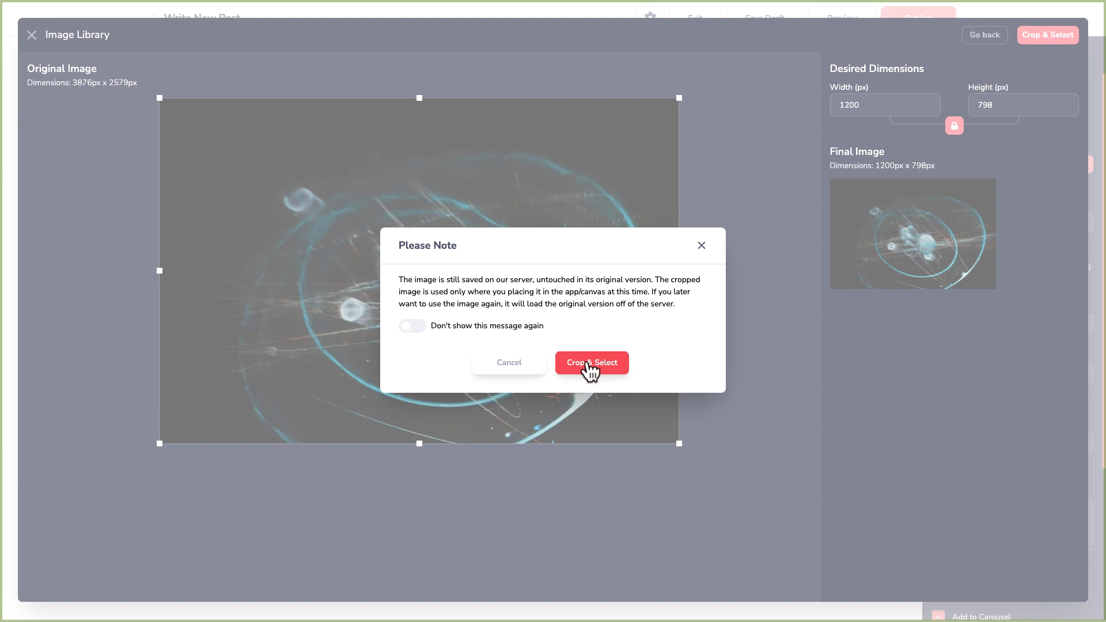
left_click(589, 369)
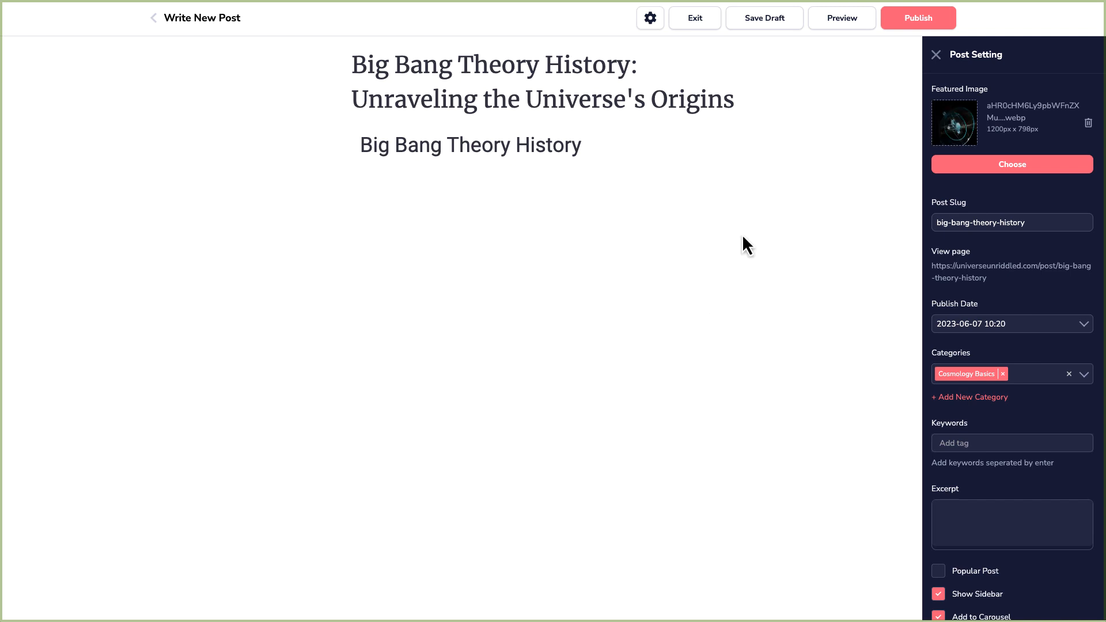
left_click(775, 23)
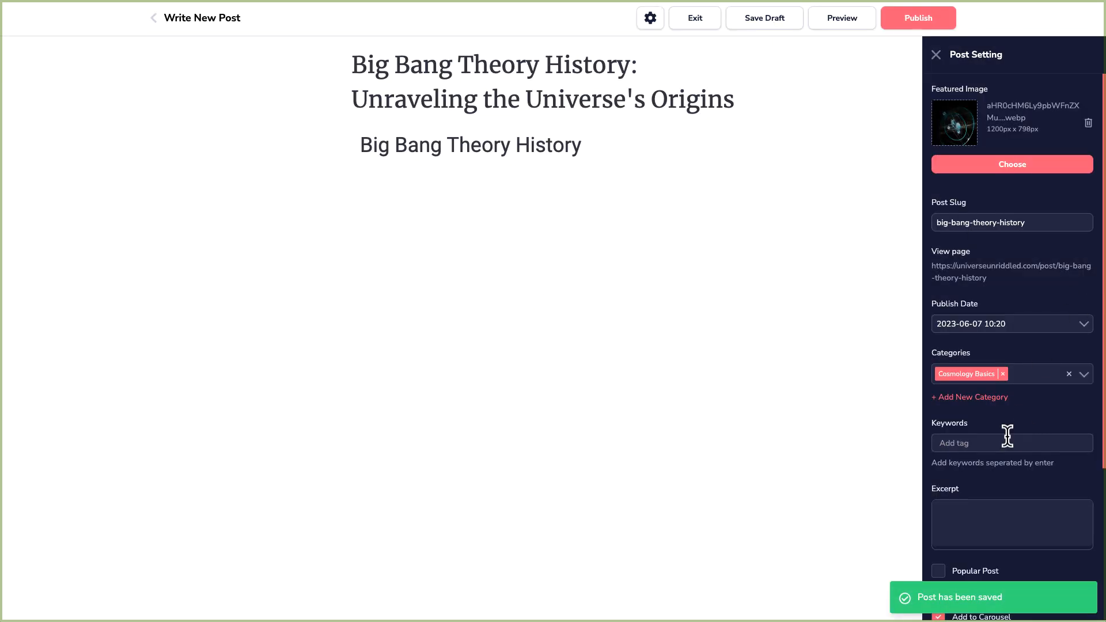
Review the generating article's introduction and Key Takeaways section in KoalaWriter.
left_click(959, 512)
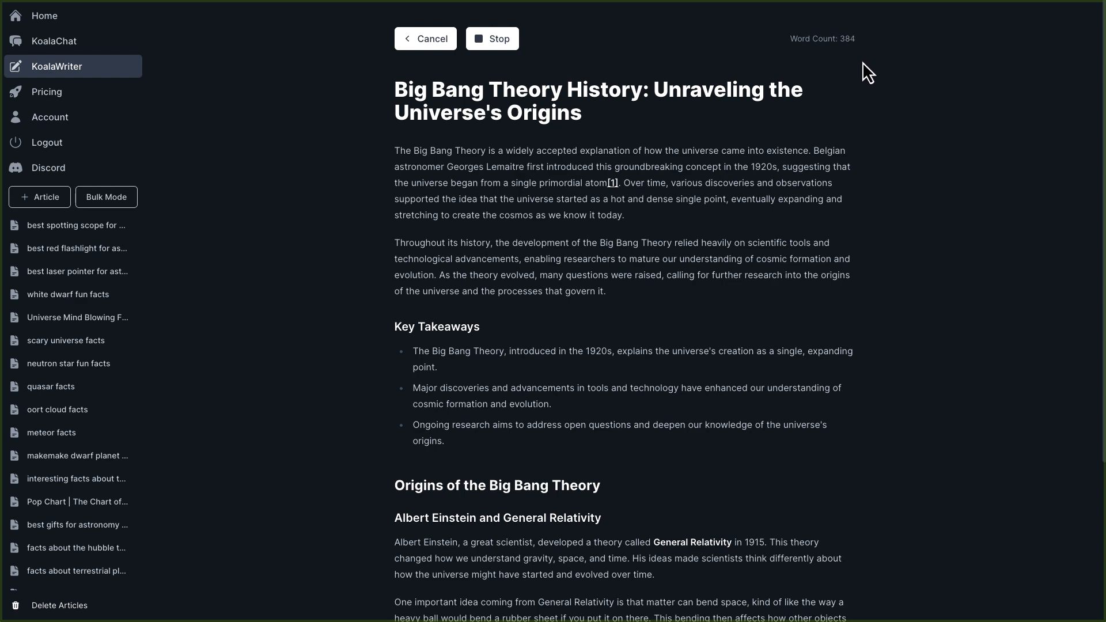
scroll(857, 177, "down", 4)
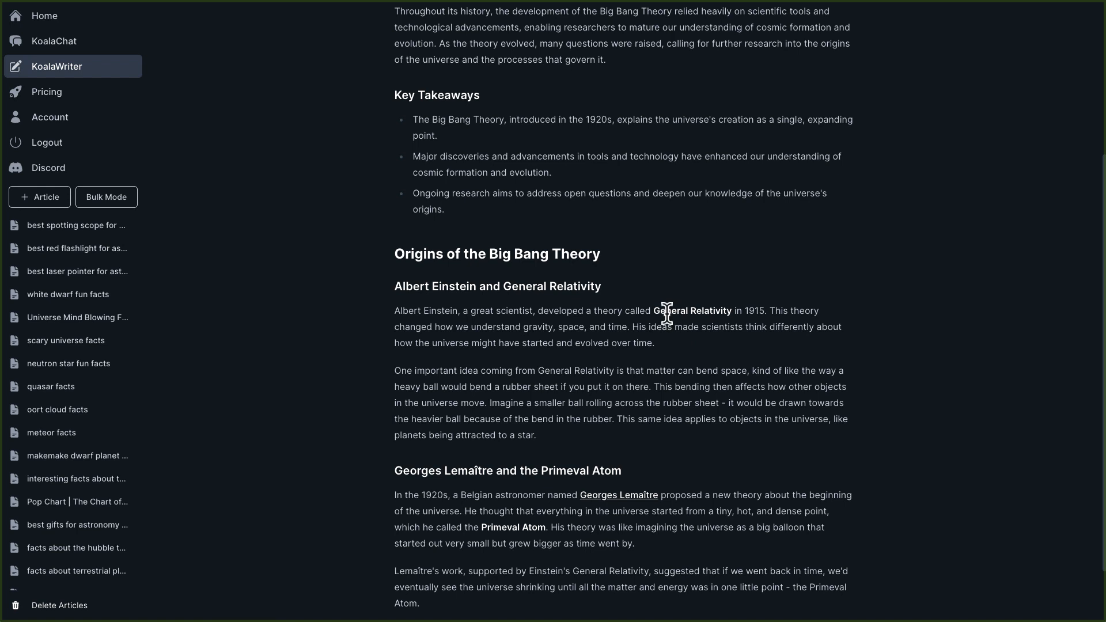
scroll(666, 312, "up", 5)
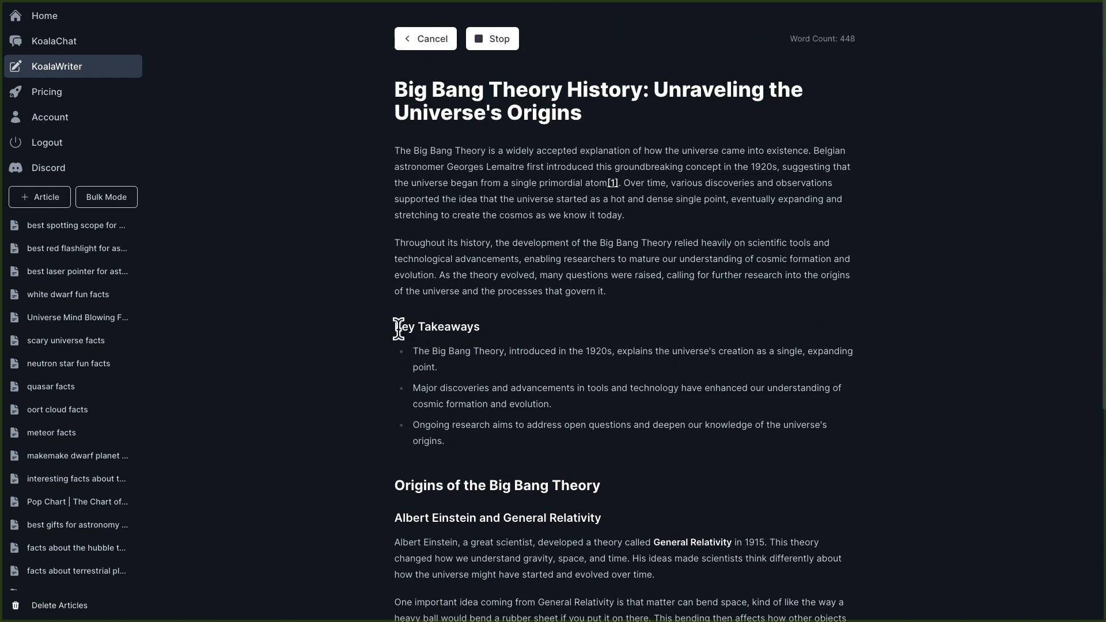
left_click_drag(396, 327, 482, 326)
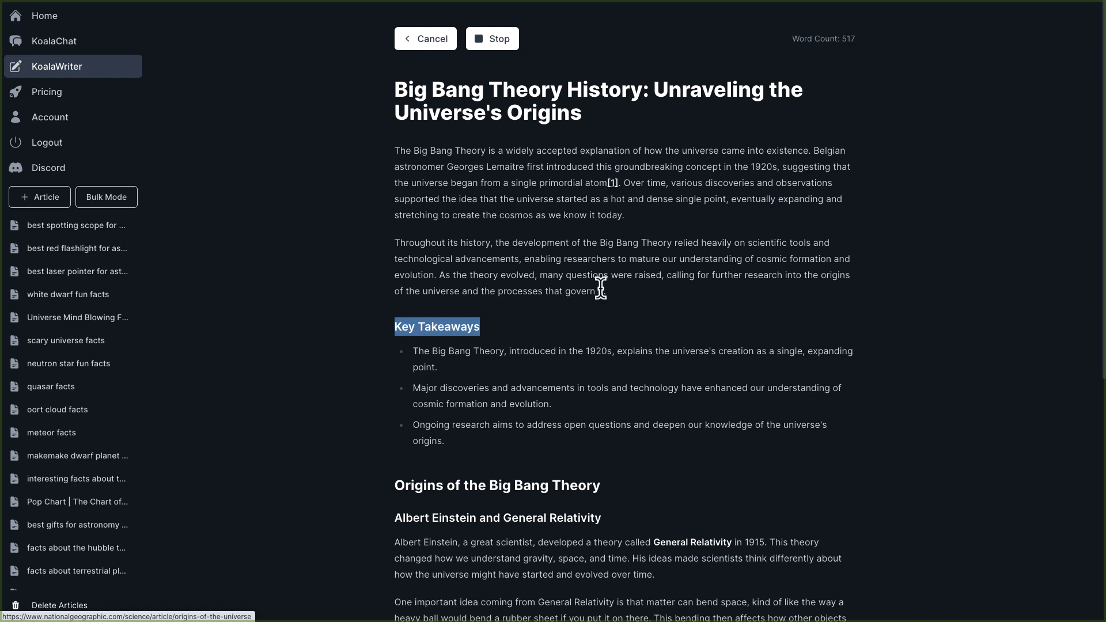
left_click(604, 327)
left_click_drag(488, 330, 395, 326)
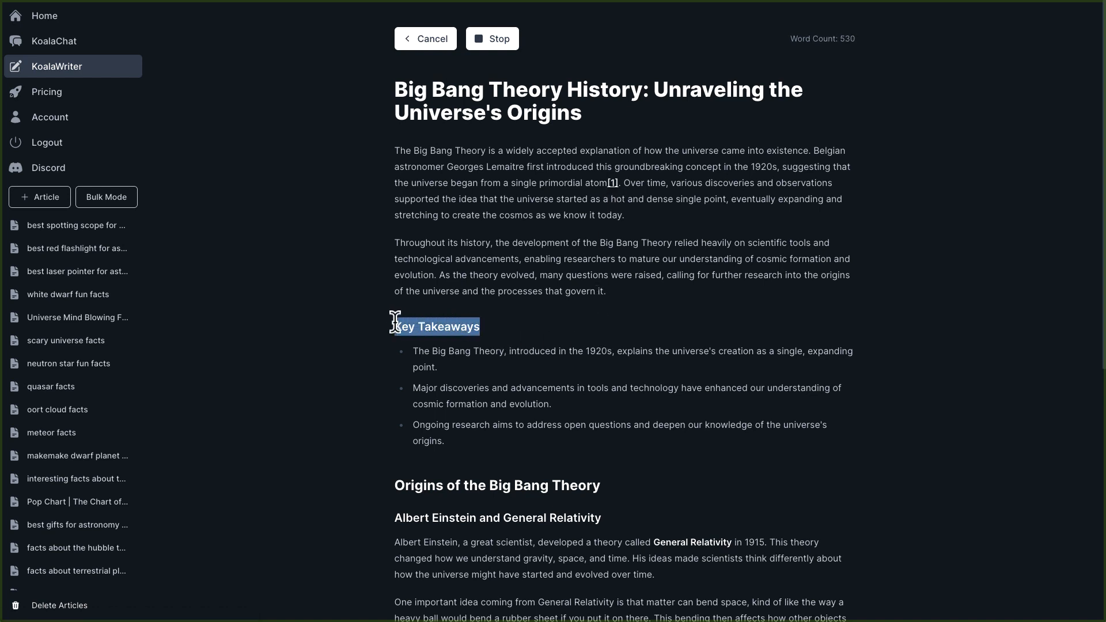
left_click(528, 324)
left_click_drag(398, 148, 624, 295)
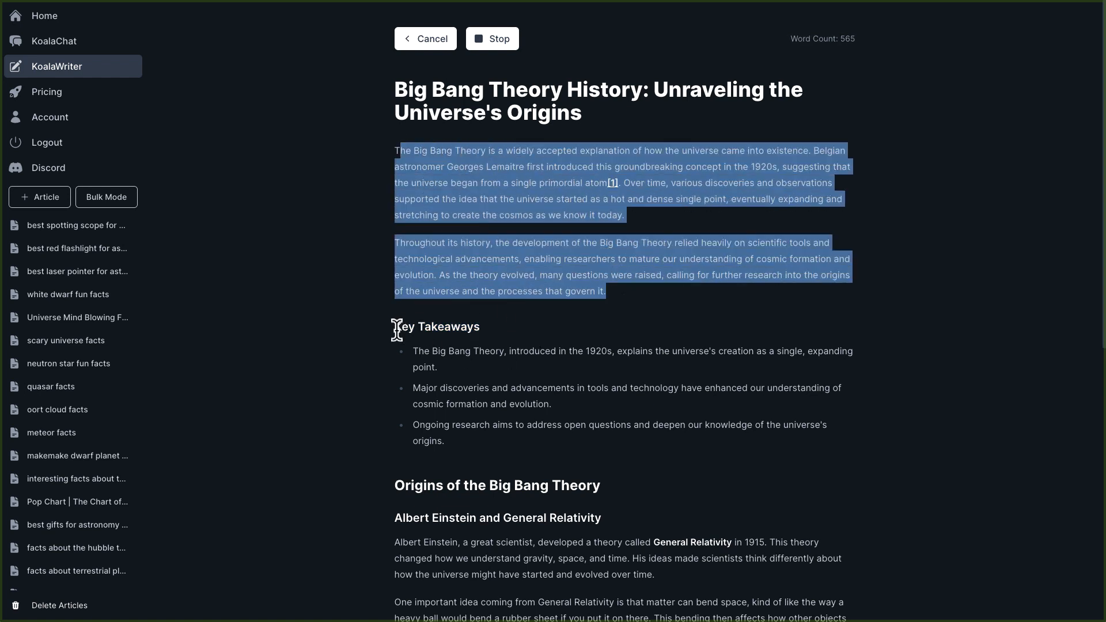
left_click_drag(395, 326, 496, 329)
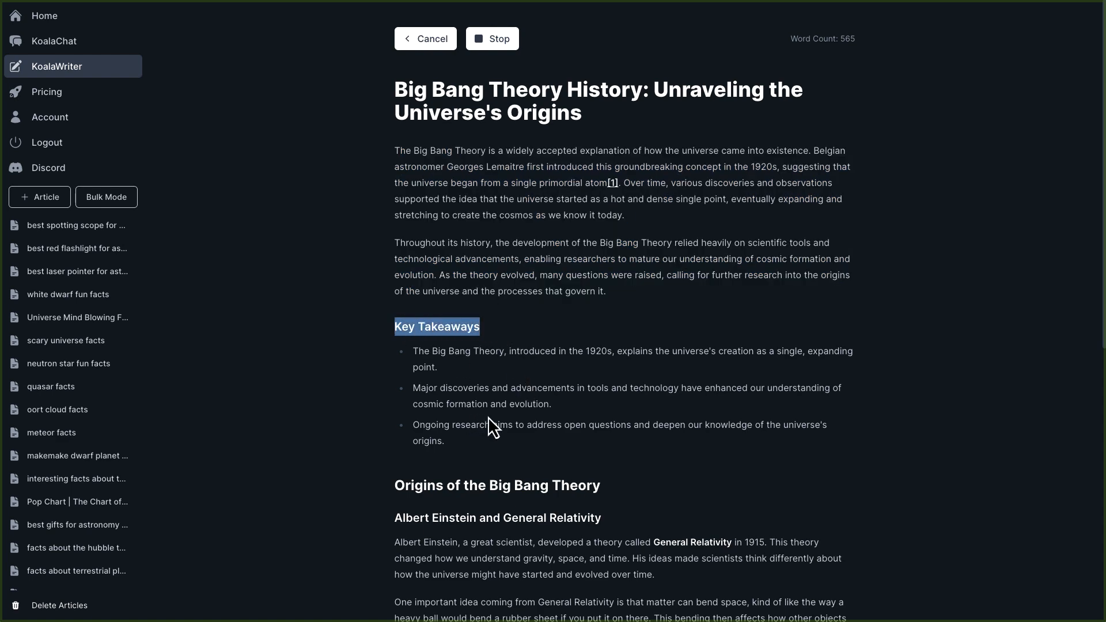
scroll(489, 416, "down", 8)
scroll(667, 416, "down", 20)
scroll(641, 447, "up", 20)
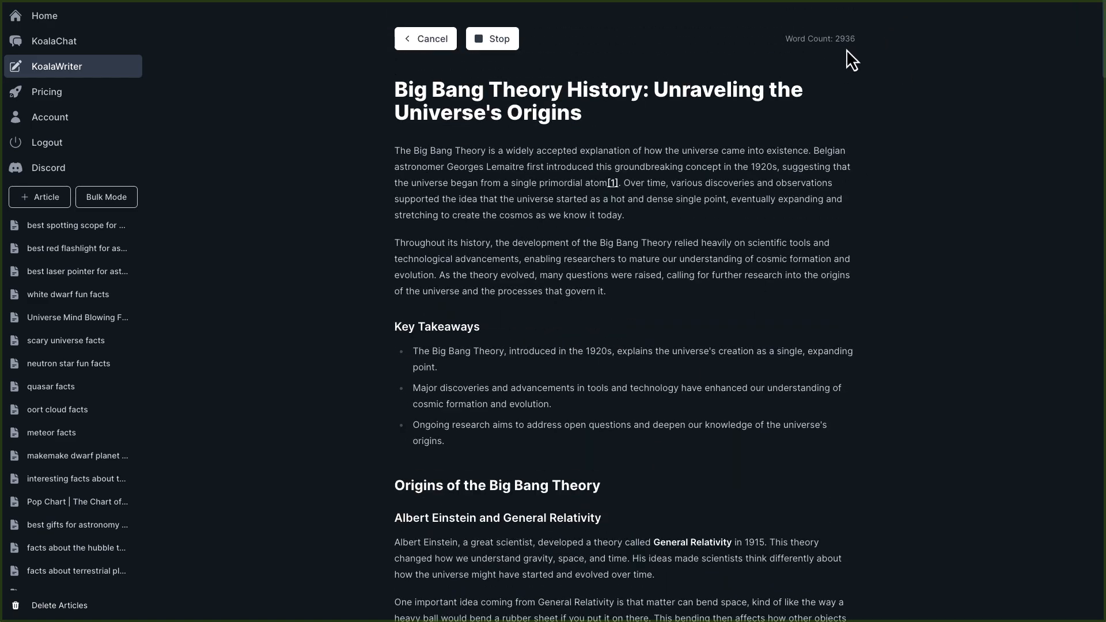
Scroll through the generated article's sections, FAQ answers and conclusion.
scroll(762, 279, "down", 20)
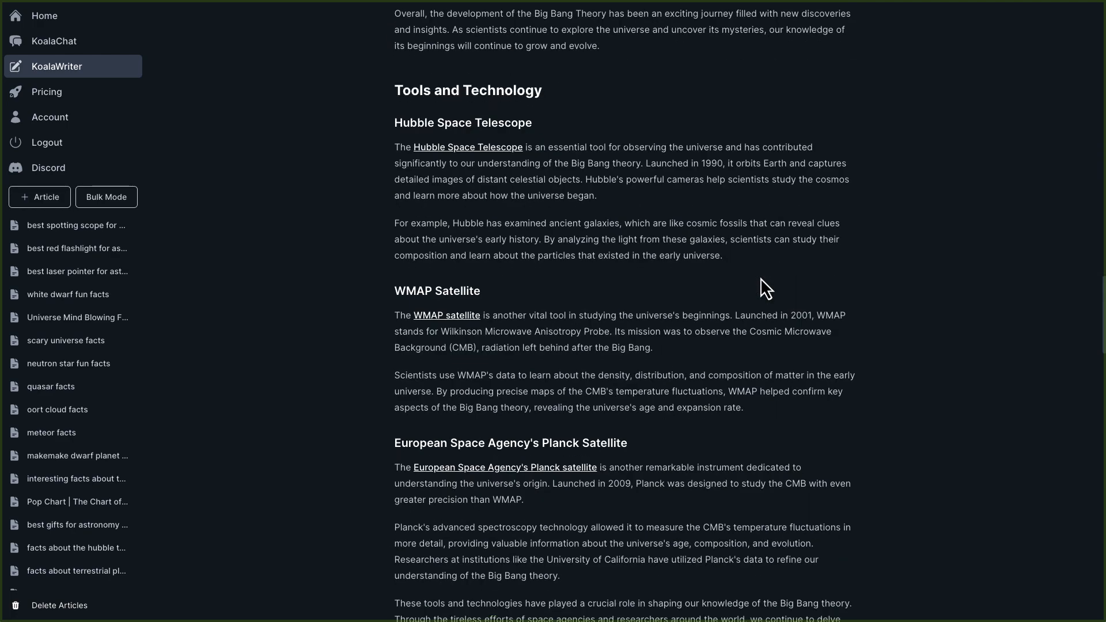
scroll(760, 277, "down", 20)
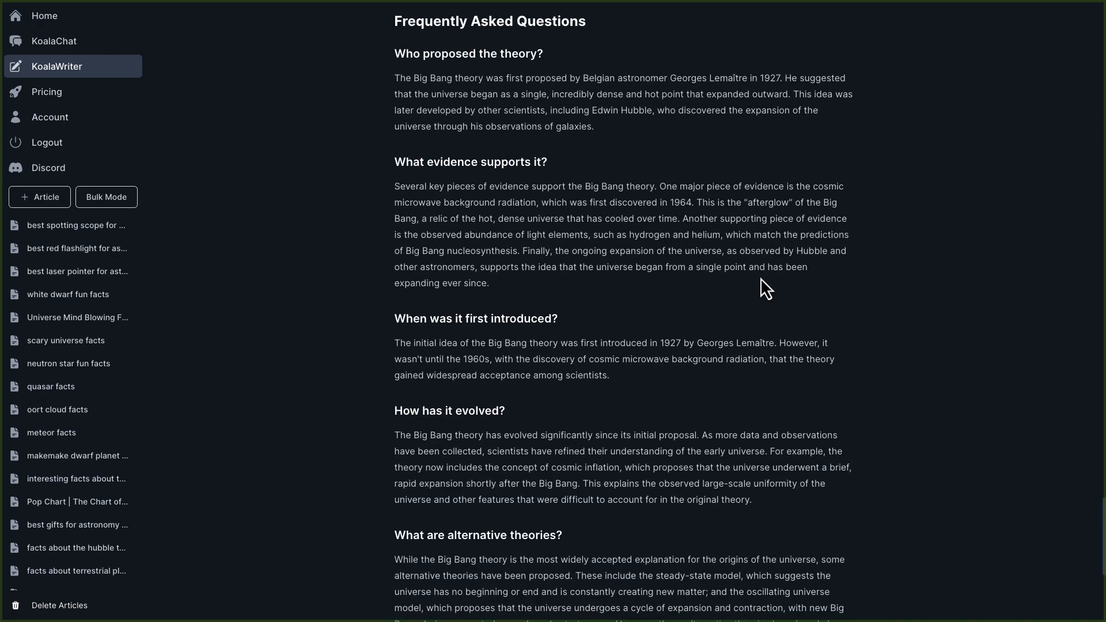
scroll(585, 39, "up", 1)
scroll(572, 144, "down", 8)
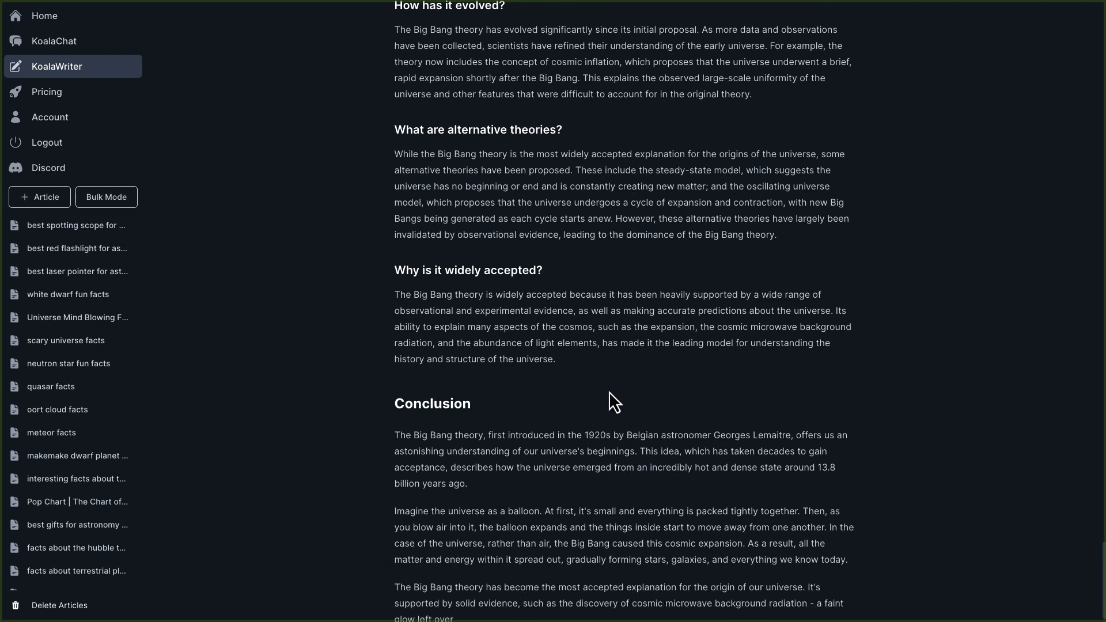
scroll(609, 391, "down", 1)
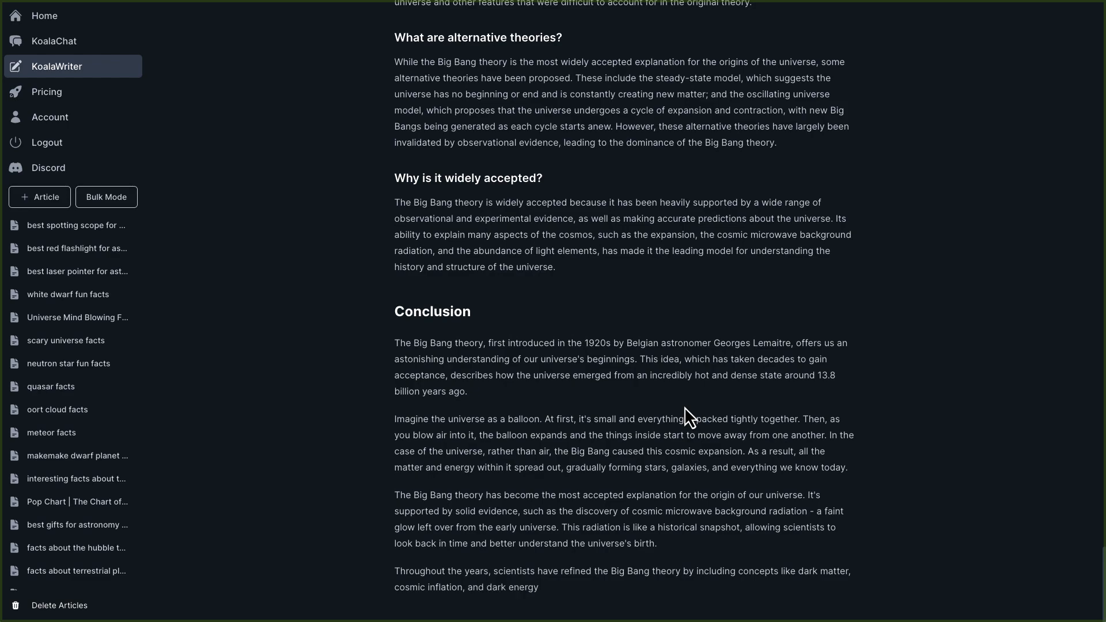
scroll(685, 409, "up", 20)
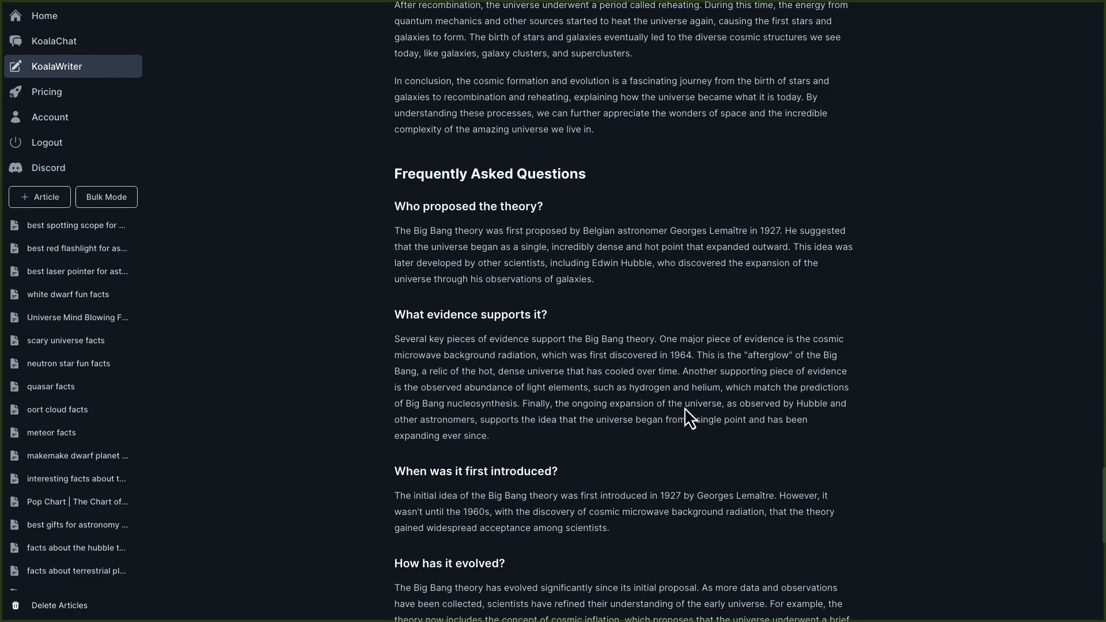
scroll(684, 408, "up", 18)
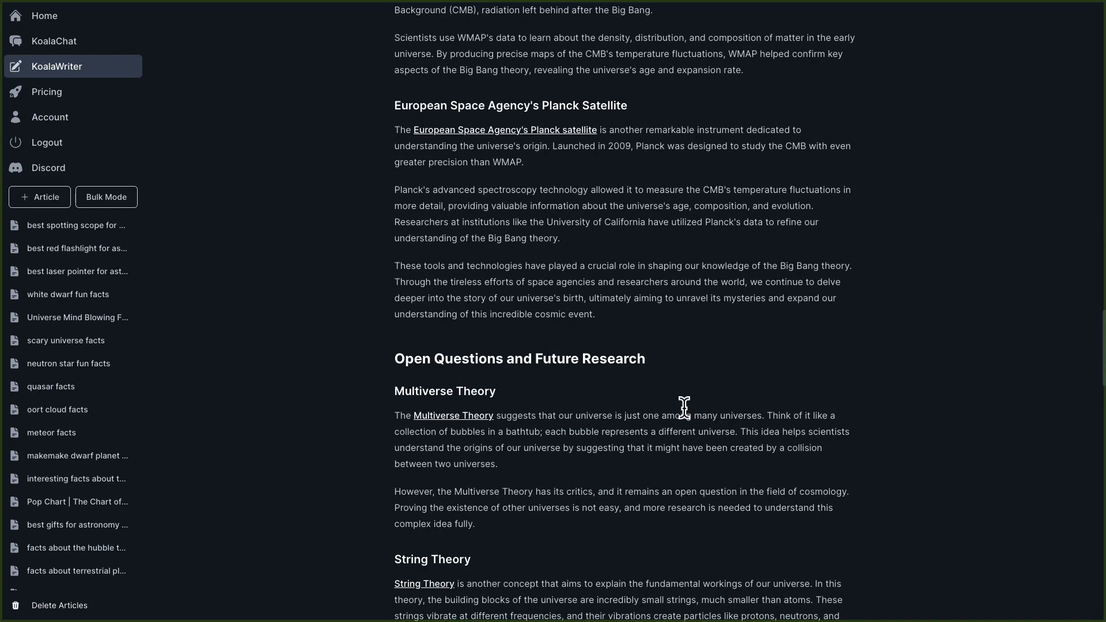
Download the completed Big Bang Theory History article as an HTML file.
scroll(684, 408, "up", 18)
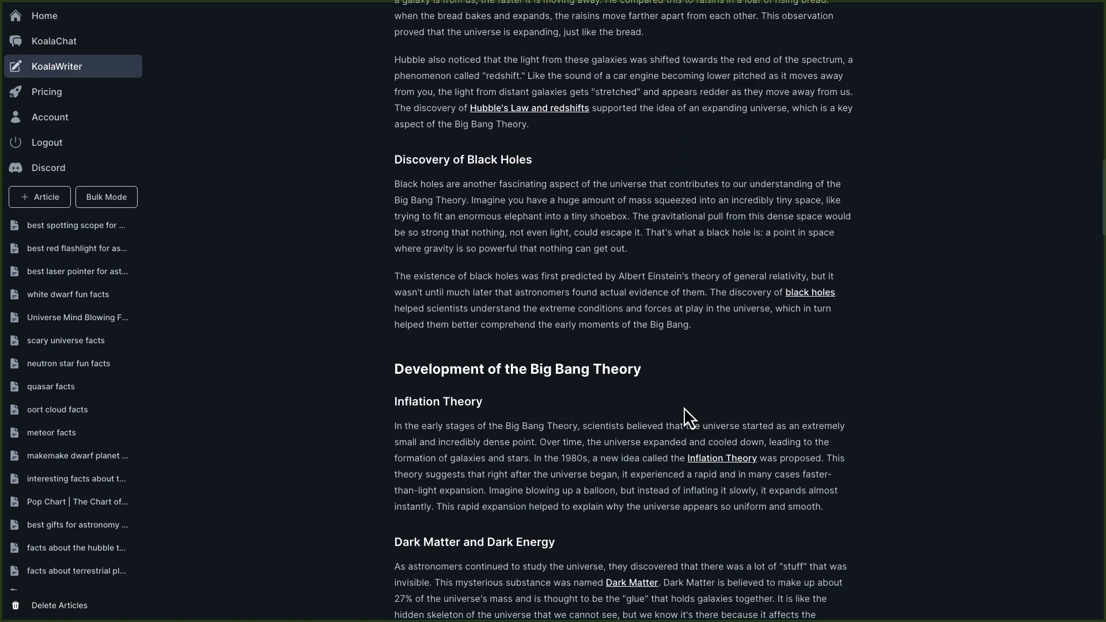
scroll(683, 408, "up", 20)
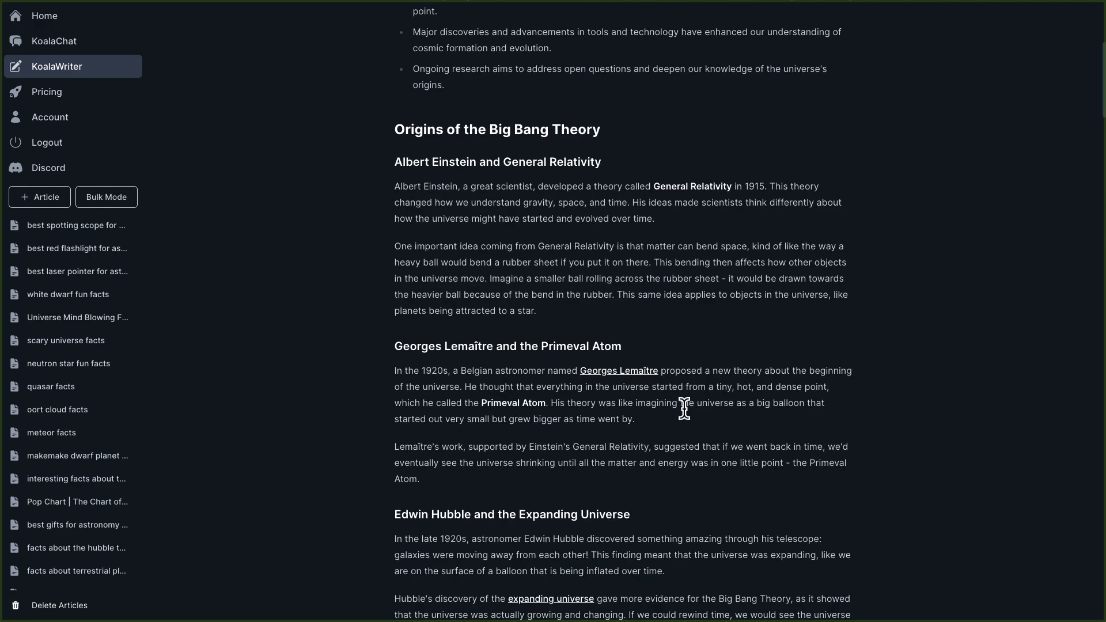
scroll(684, 409, "up", 2)
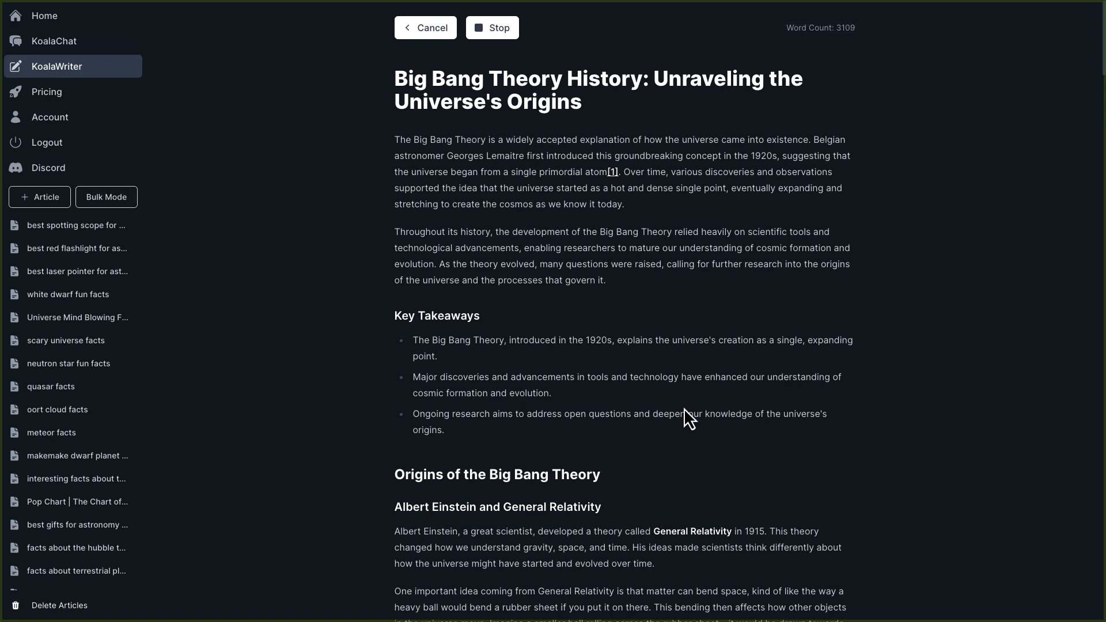
scroll(684, 409, "up", 1)
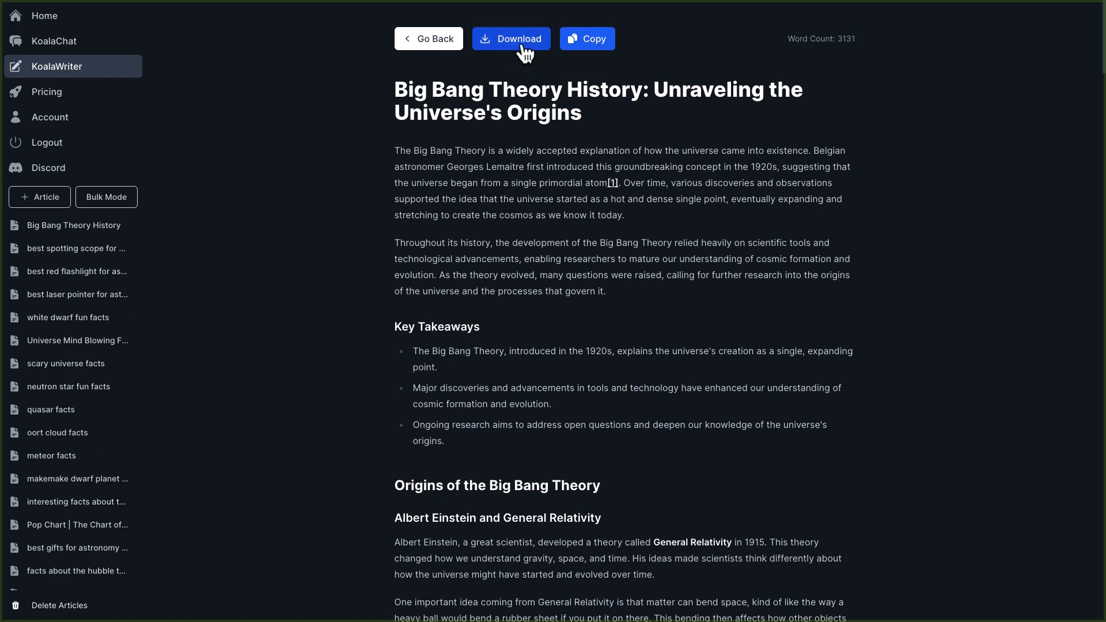
left_click(496, 47)
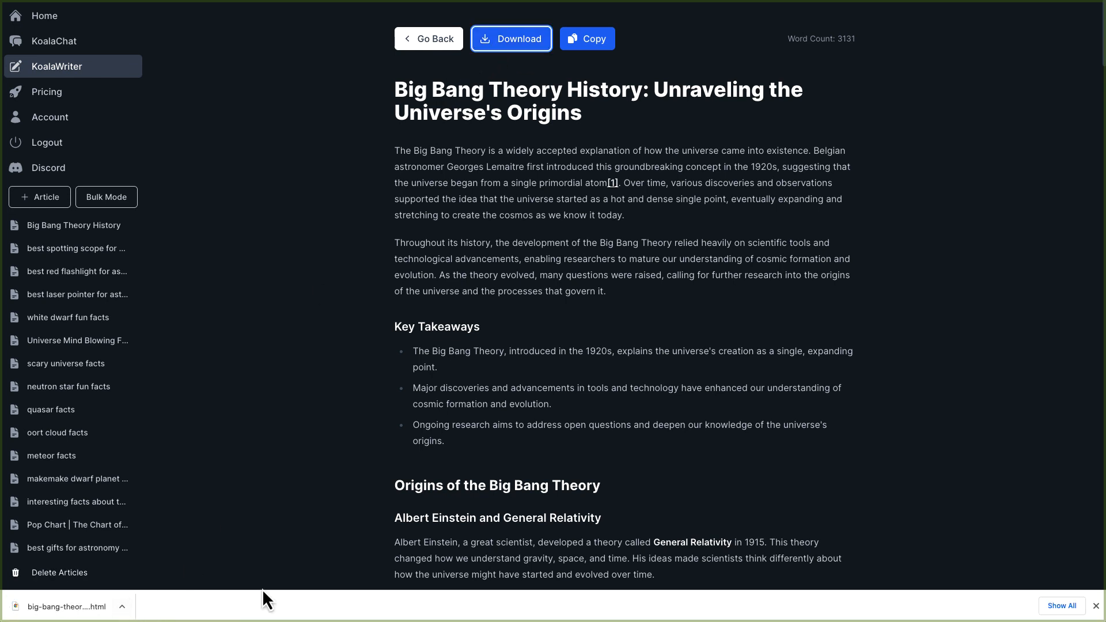
left_click(1094, 605)
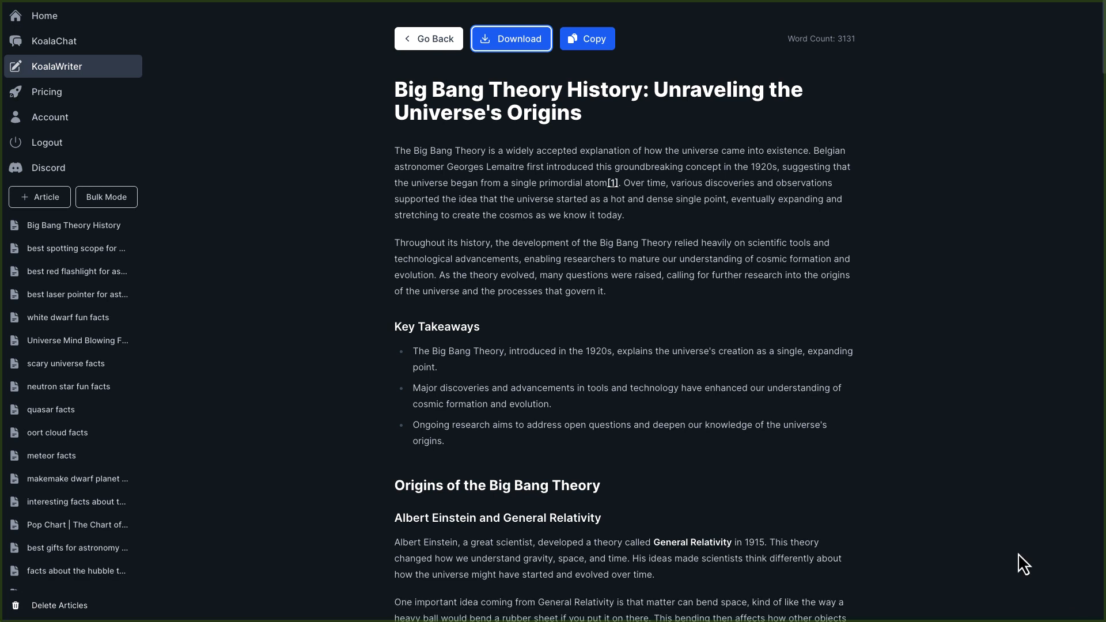
Copy the generated article and paste it into the blog post body below the title.
left_click(590, 42)
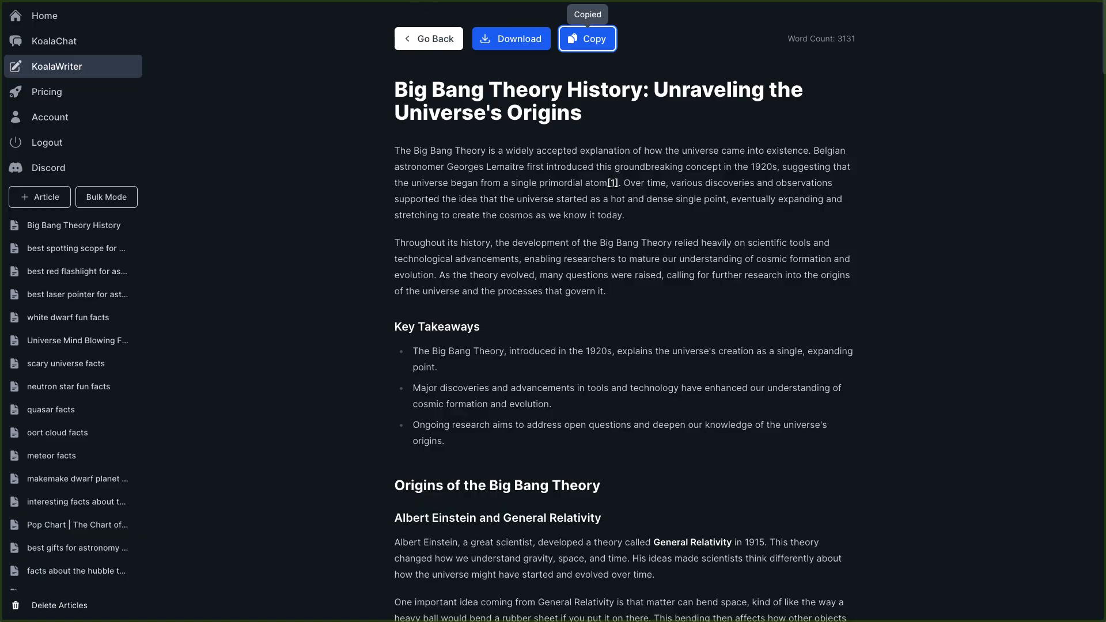
key("ctrl+Tab")
left_click(593, 156)
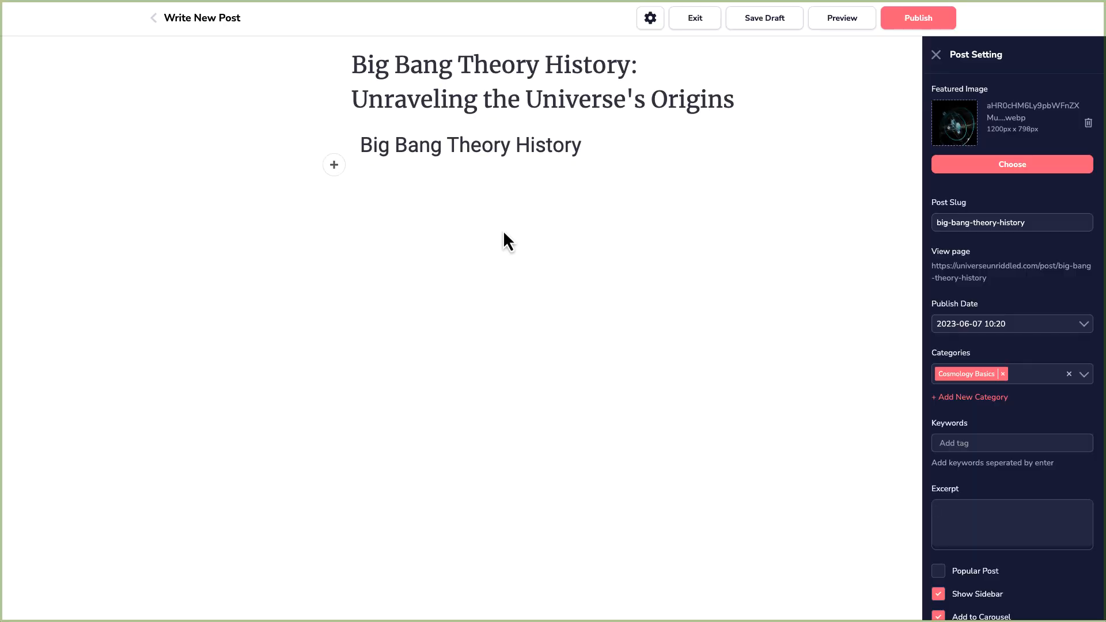
key("ctrl+v")
scroll(553, 385, "up", 10)
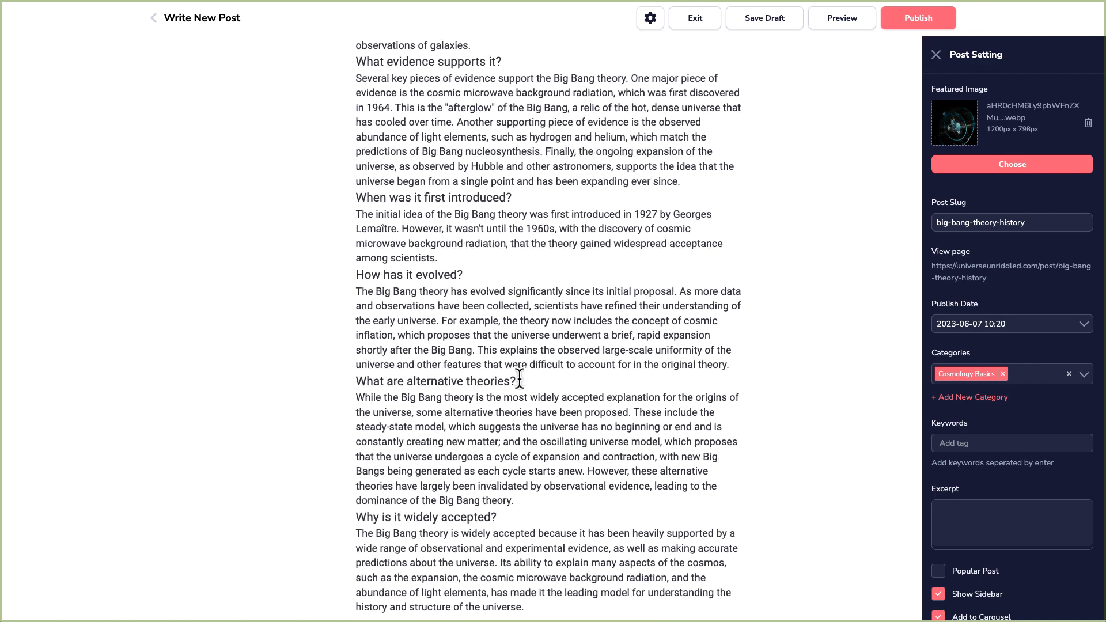
Select the pasted Frequently Asked Questions heading and its first question to check their formatting.
left_click_drag(543, 152, 355, 156)
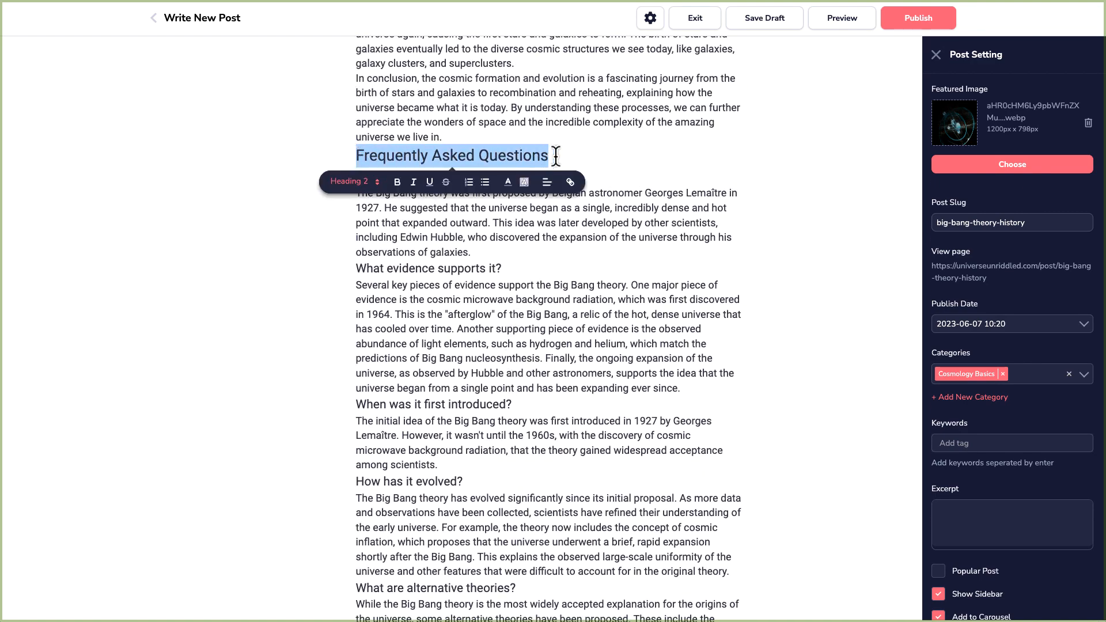
left_click(581, 157)
left_click_drag(497, 177, 355, 177)
left_click(525, 177)
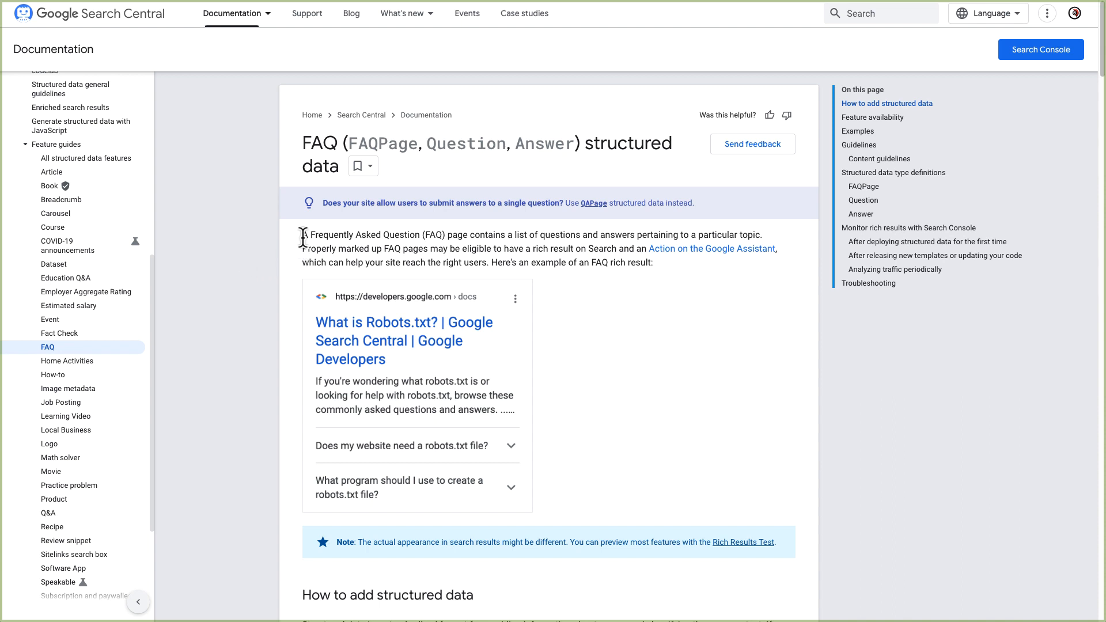
Read Google's FAQ structured data documentation and its JSON-LD FAQPage example code.
left_click_drag(297, 238, 635, 267)
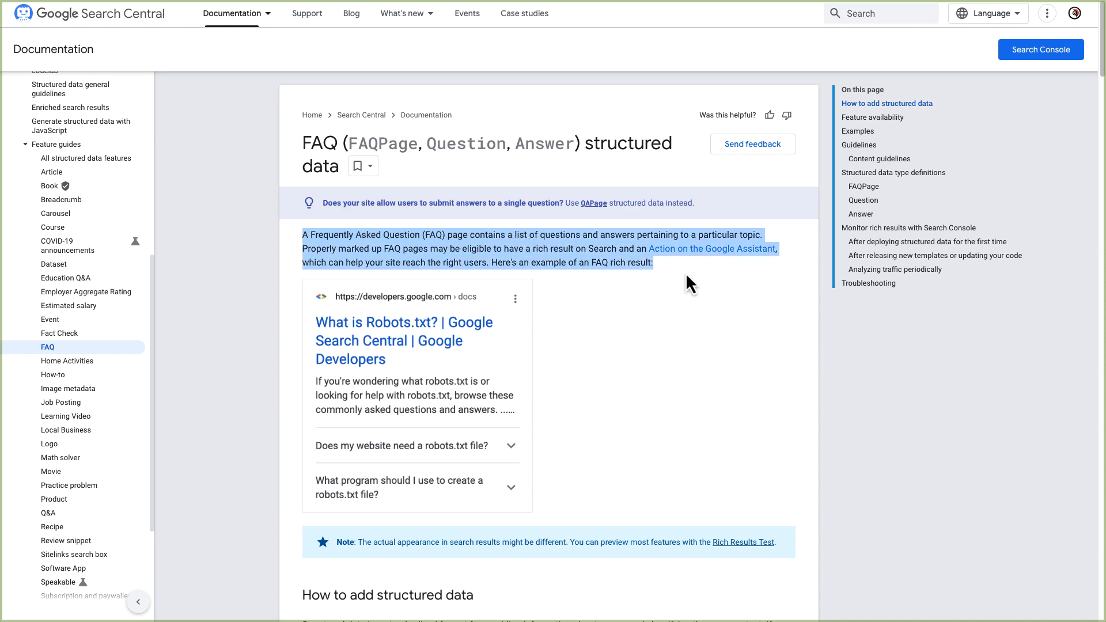
scroll(644, 377, "down", 6)
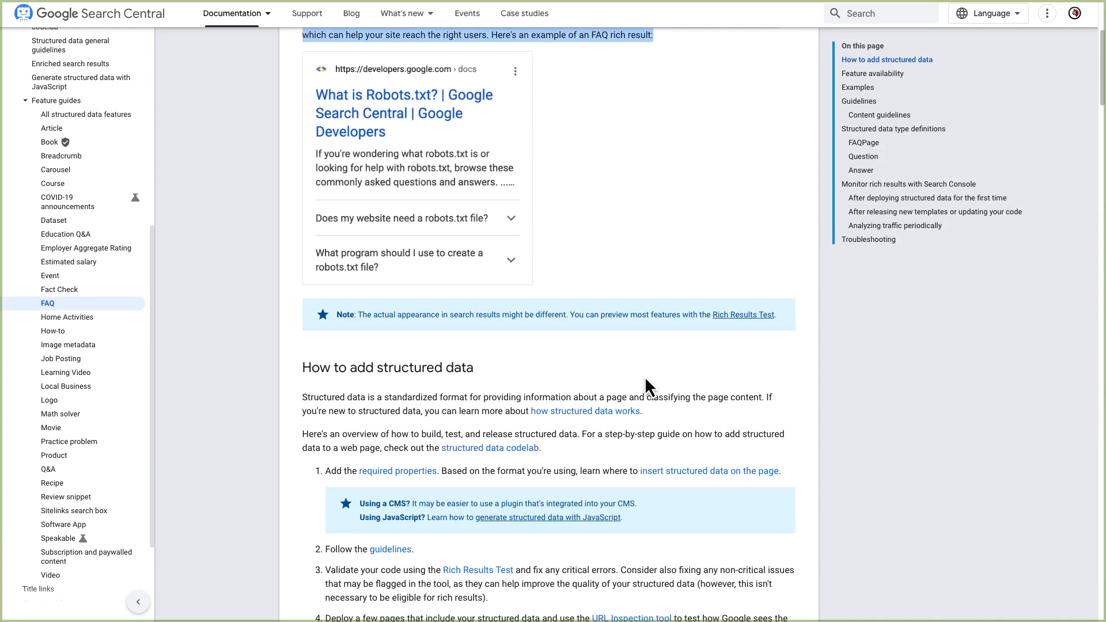
scroll(644, 376, "down", 3)
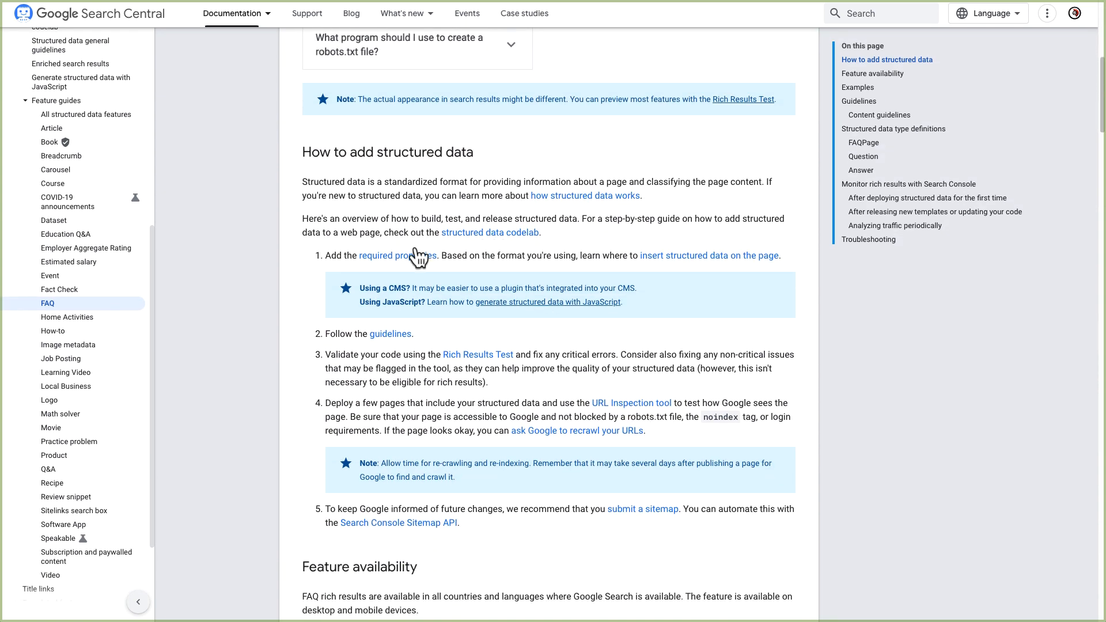
scroll(365, 284, "down", 8)
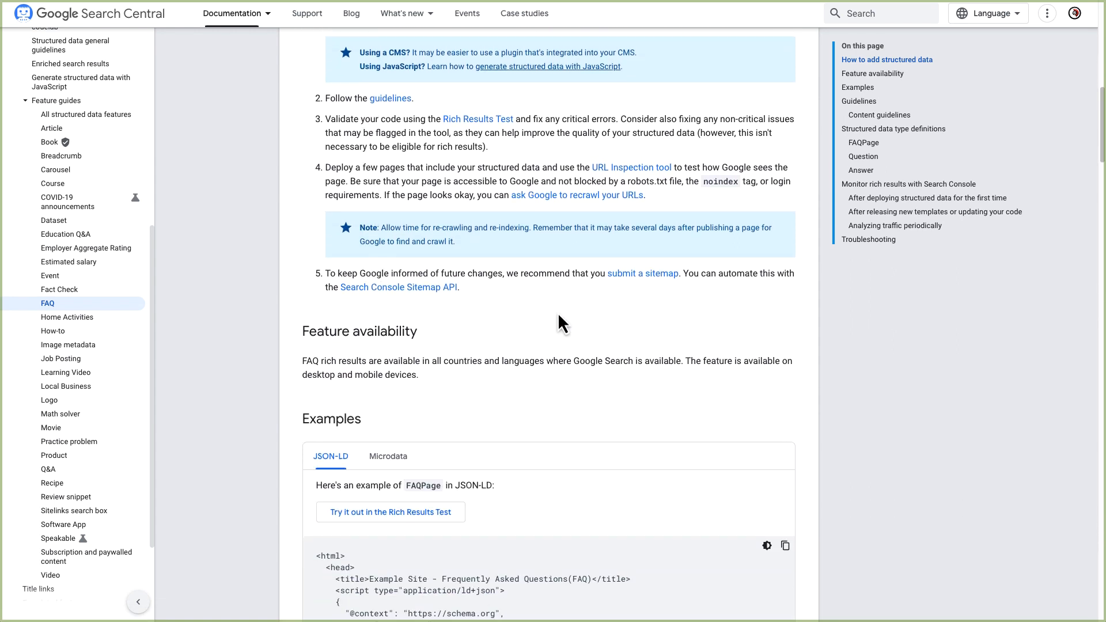
scroll(562, 314, "down", 3)
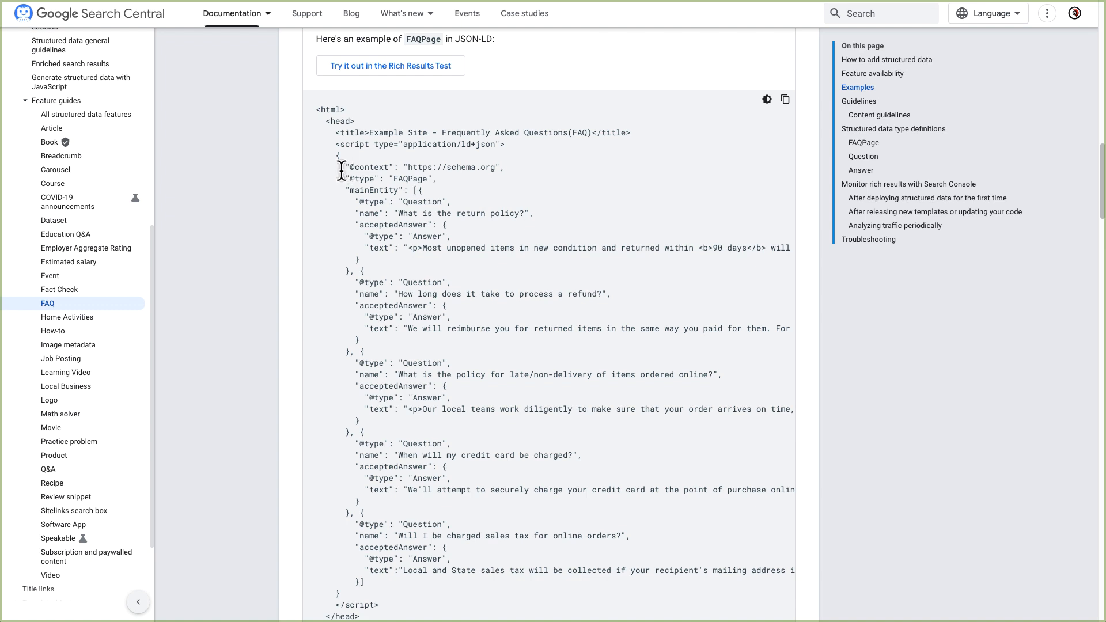
left_click_drag(374, 162, 463, 260)
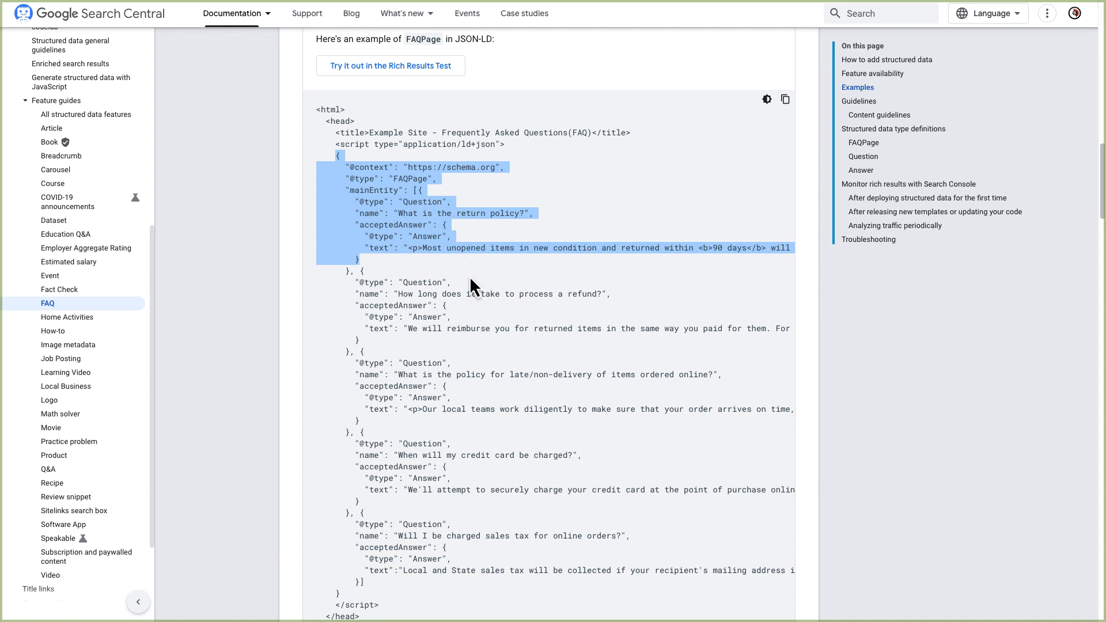
scroll(469, 275, "down", 2)
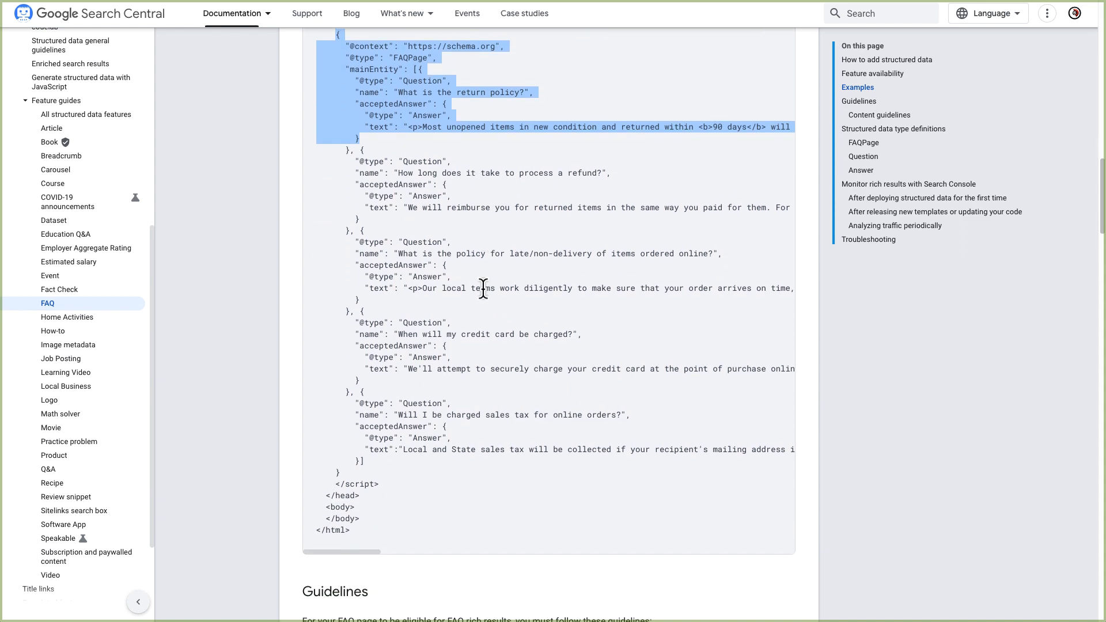
scroll(482, 288, "down", 1)
scroll(483, 287, "up", 3)
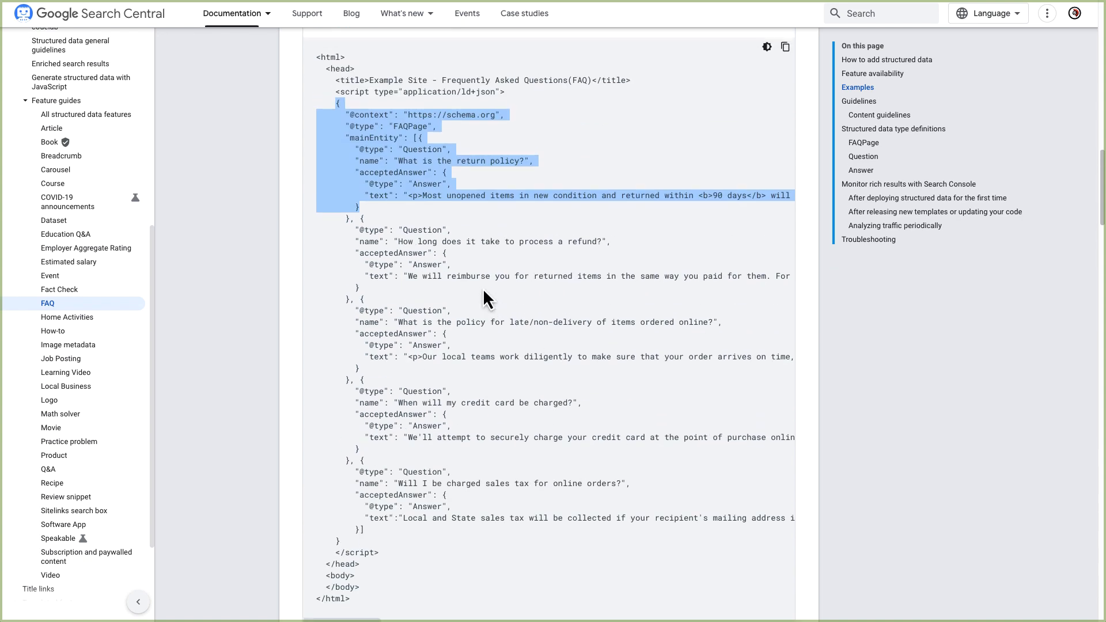
scroll(482, 288, "up", 3)
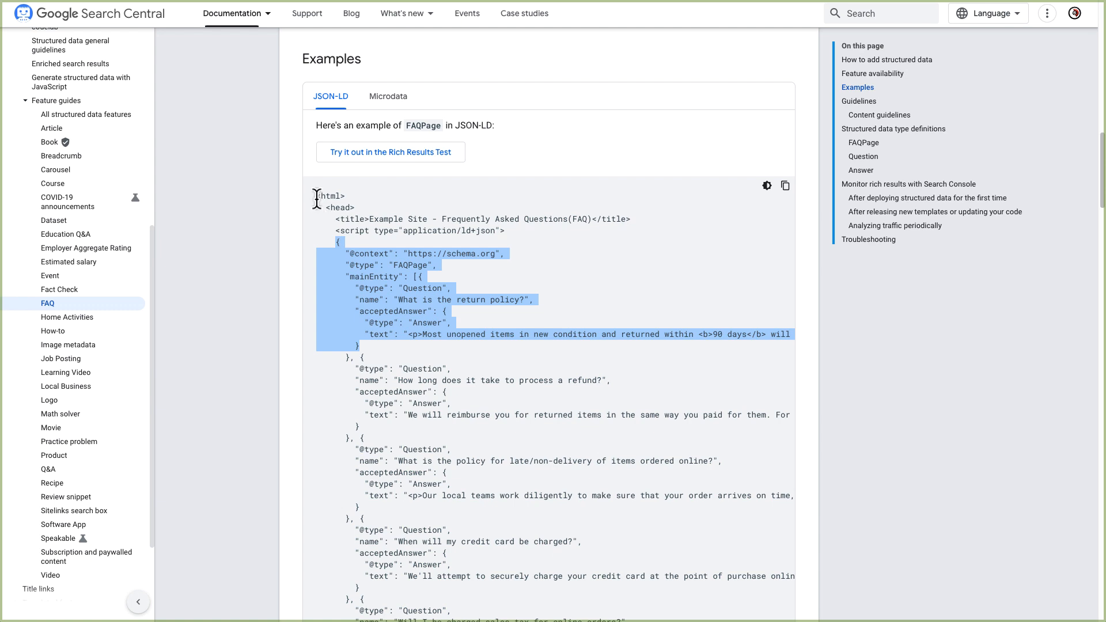
left_click_drag(316, 199, 513, 354)
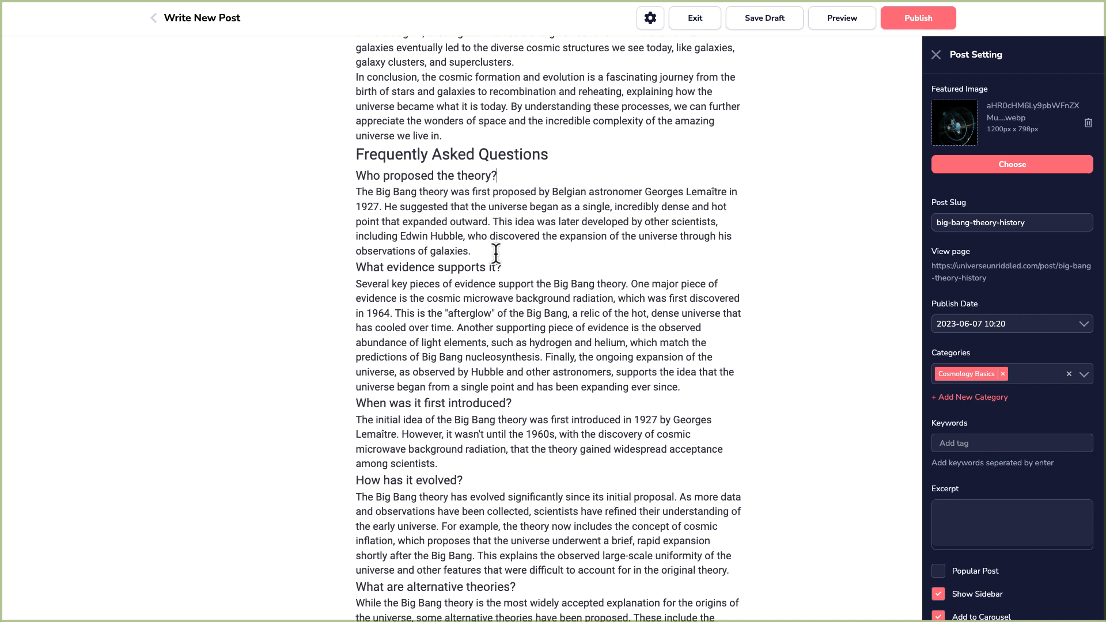
scroll(495, 253, "down", 3)
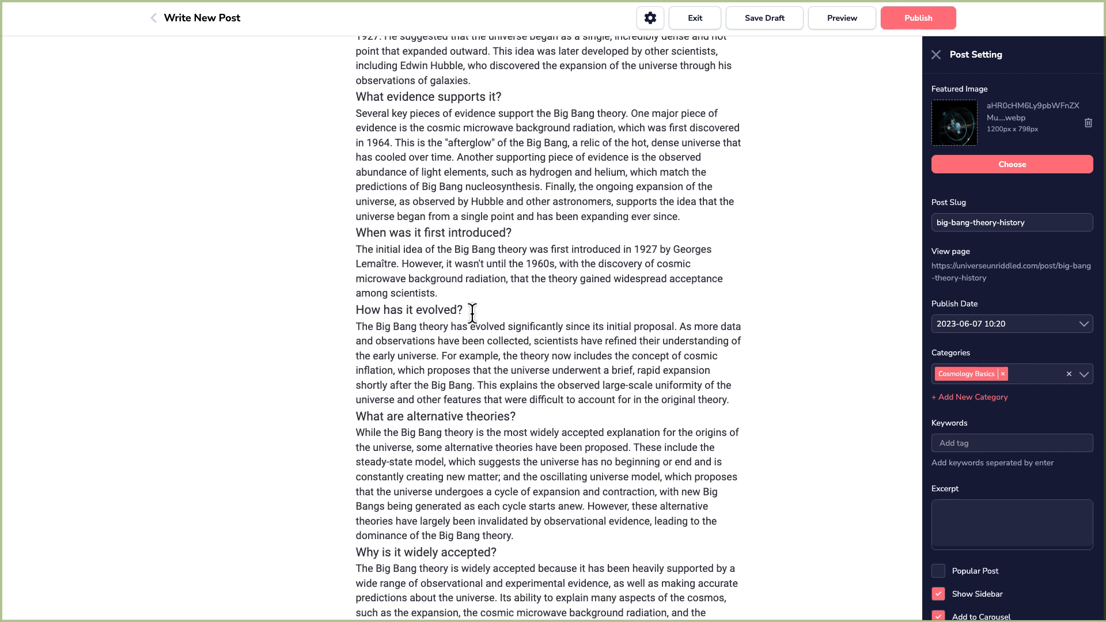
Inspect the heading levels of the draft's FAQ section title and its question headings.
scroll(472, 313, "up", 2)
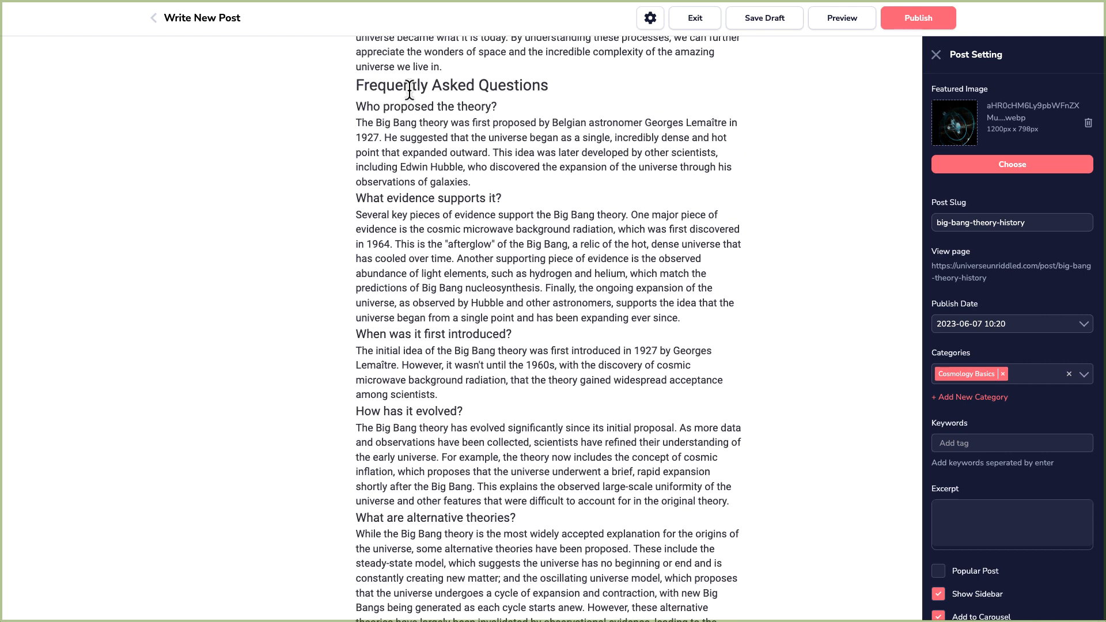
triple_click(410, 89)
left_click(316, 173)
triple_click(381, 109)
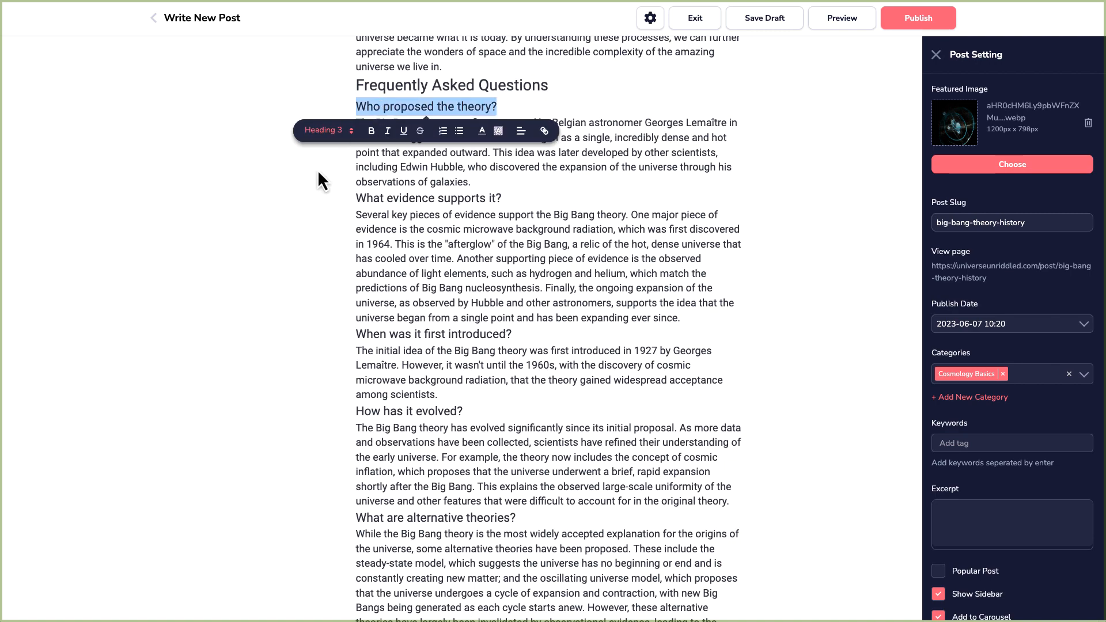
left_click(317, 222)
Save the blog draft containing the pasted article.
scroll(552, 411, "down", 7)
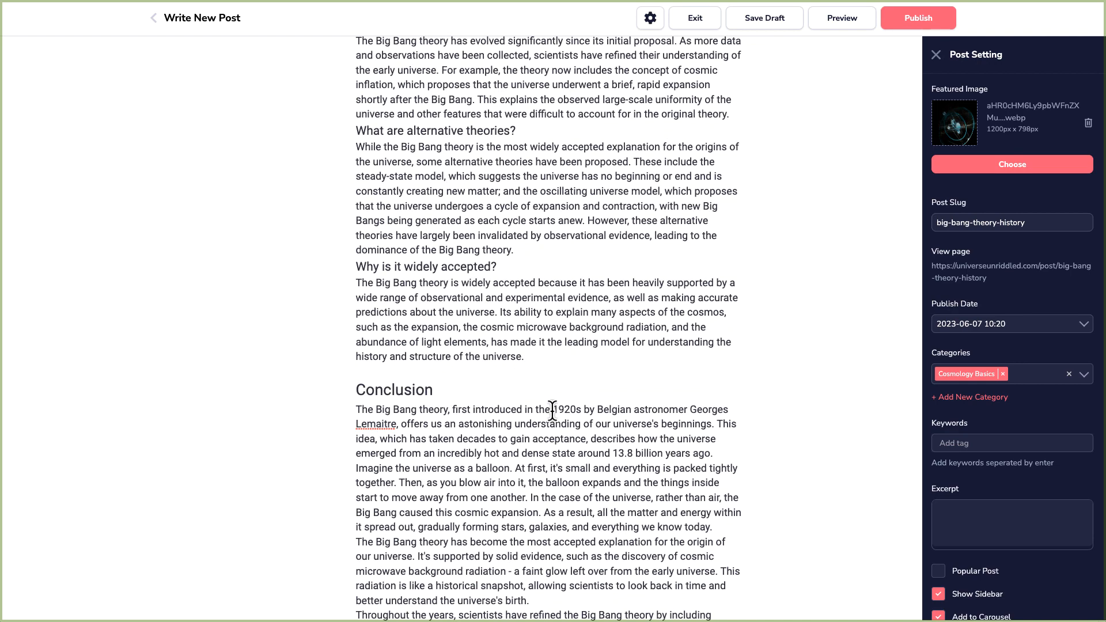
scroll(552, 410, "down", 3)
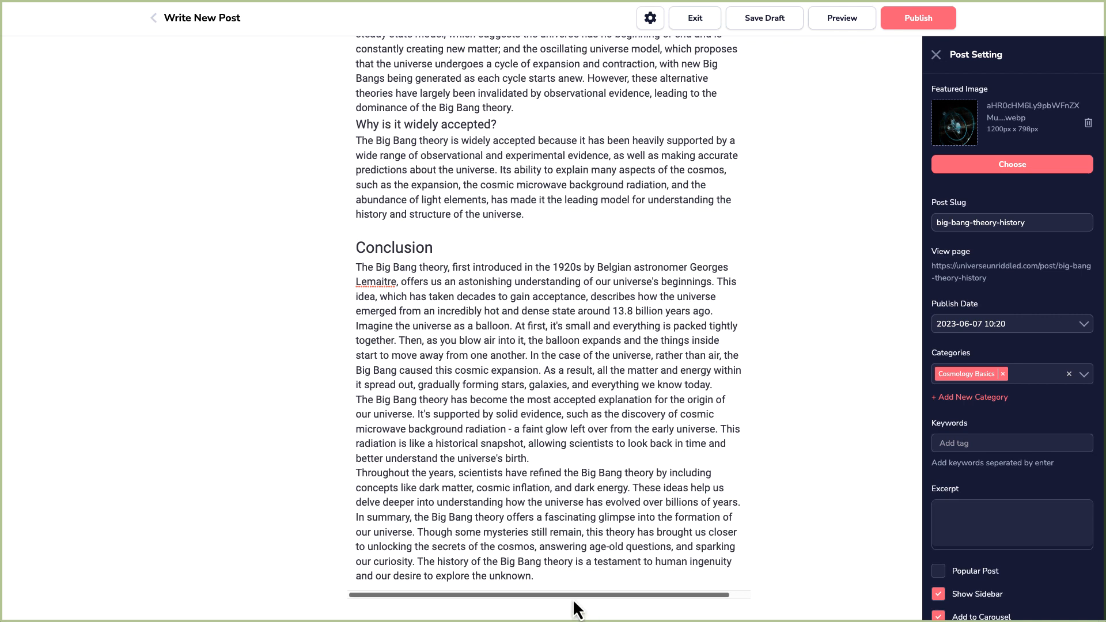
left_click_drag(574, 605, 464, 610)
scroll(551, 550, "up", 15)
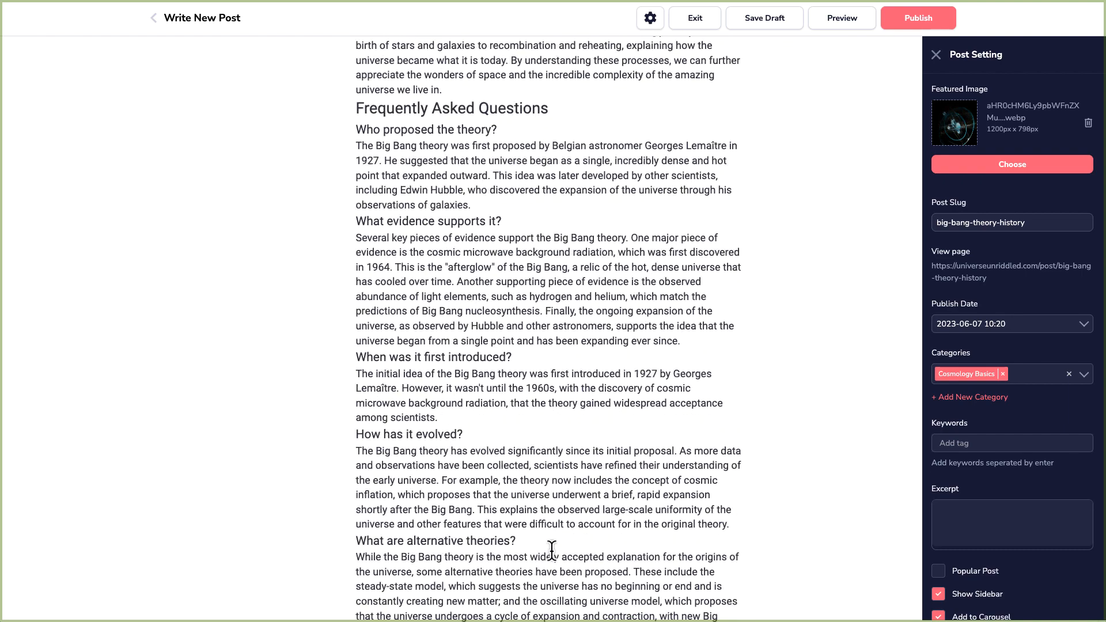
scroll(551, 550, "up", 20)
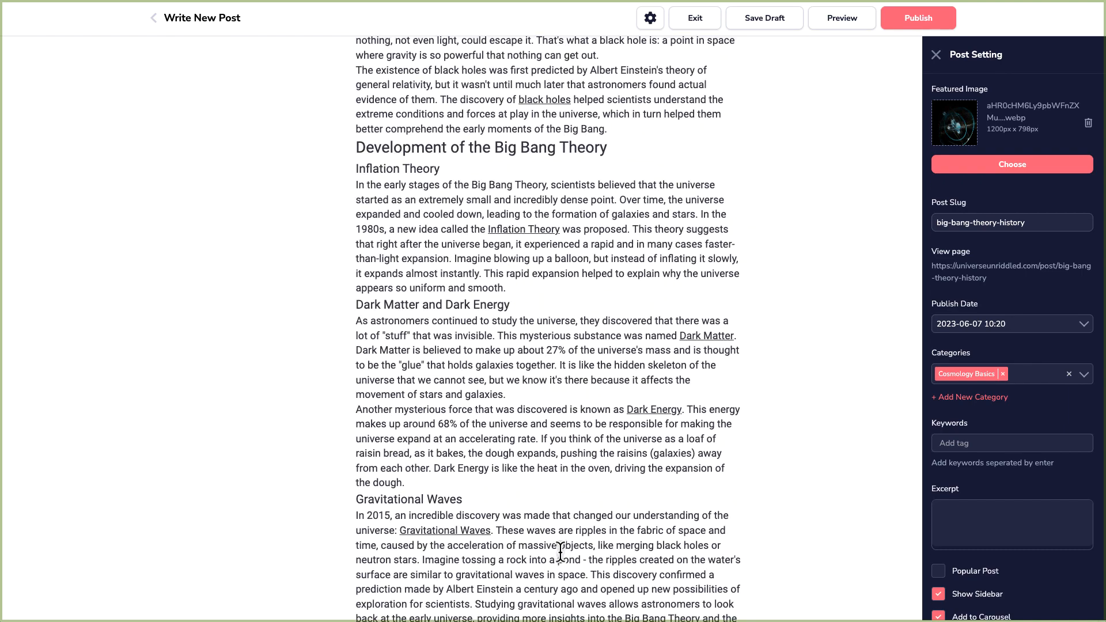
scroll(559, 551, "up", 10)
scroll(560, 556, "down", 15)
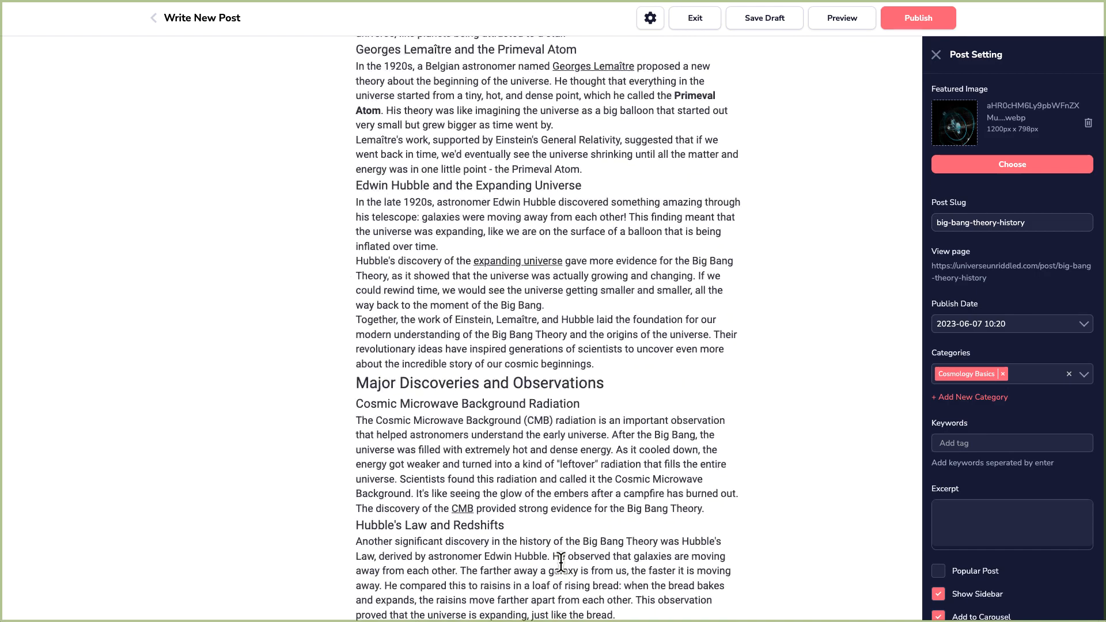
scroll(560, 562, "down", 20)
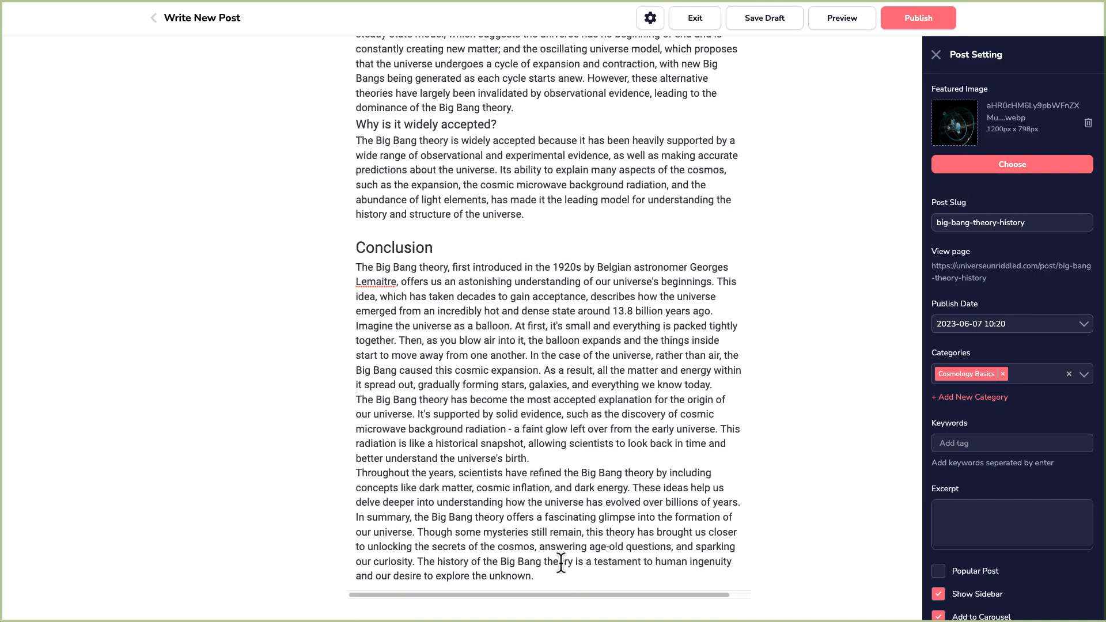
left_click_drag(468, 598, 395, 598)
left_click(752, 23)
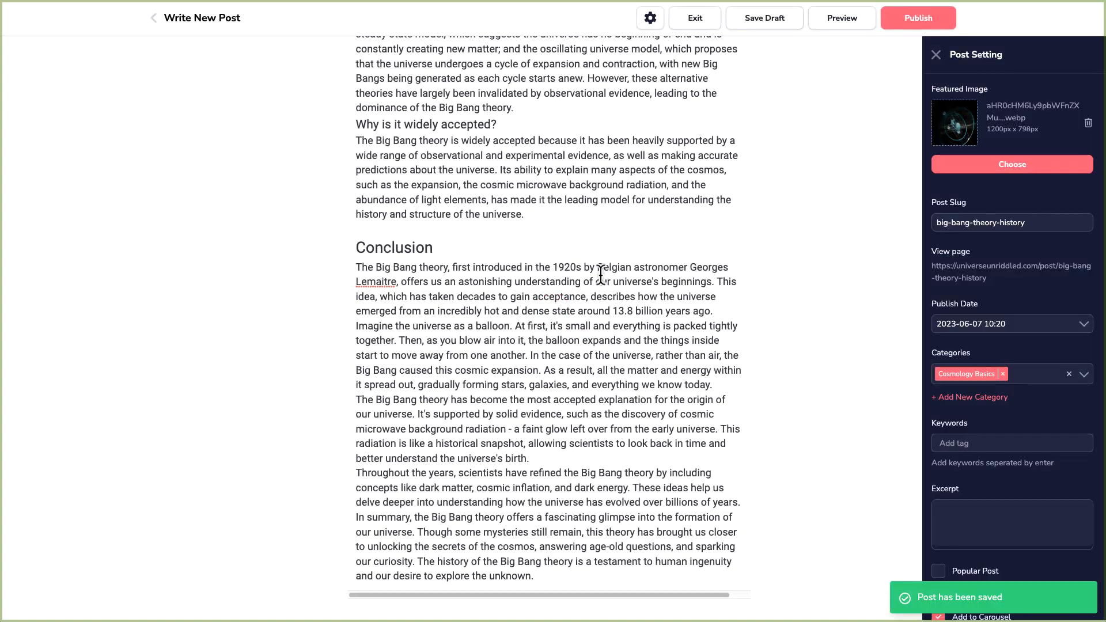
Scroll back through the saved draft to review the pasted article's sections.
scroll(578, 475, "up", 20)
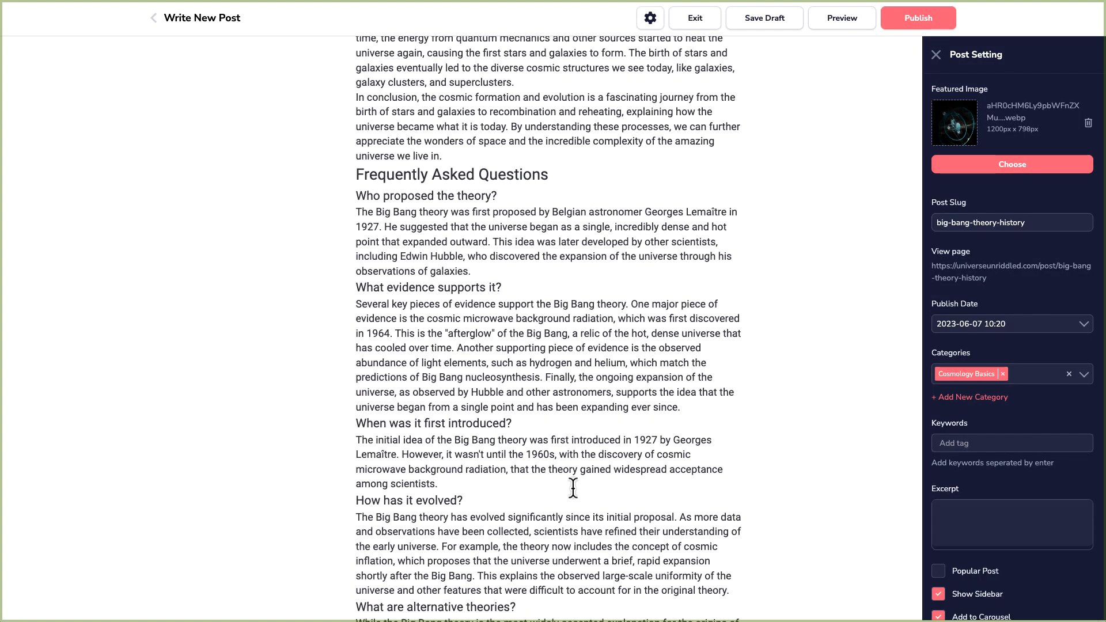
scroll(573, 489, "up", 15)
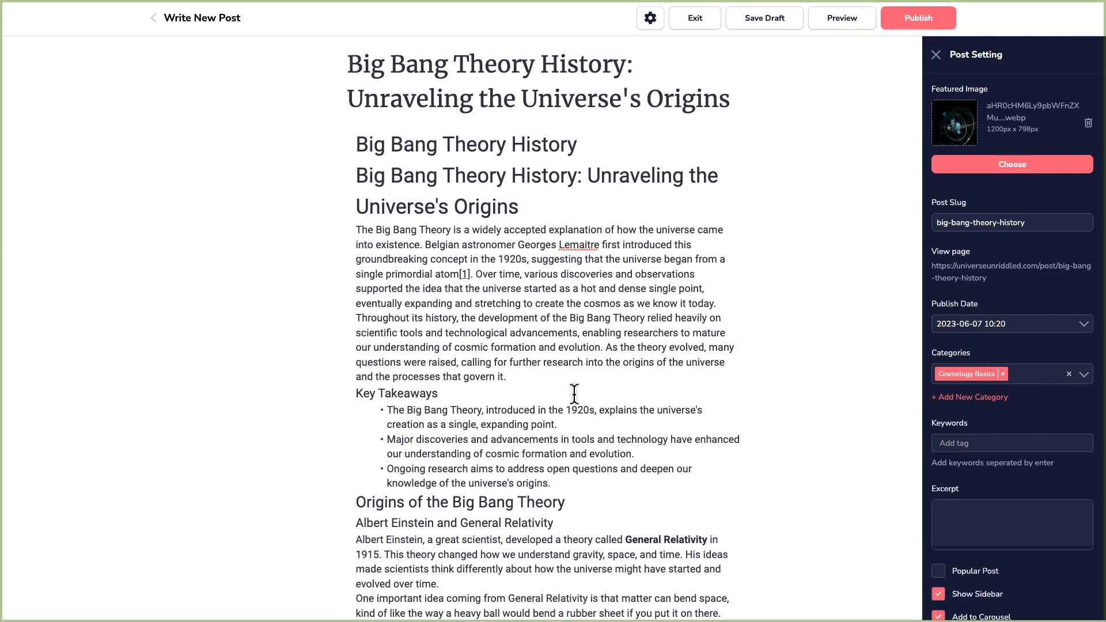
scroll(572, 390, "down", 15)
scroll(573, 393, "down", 5)
scroll(681, 291, "up", 20)
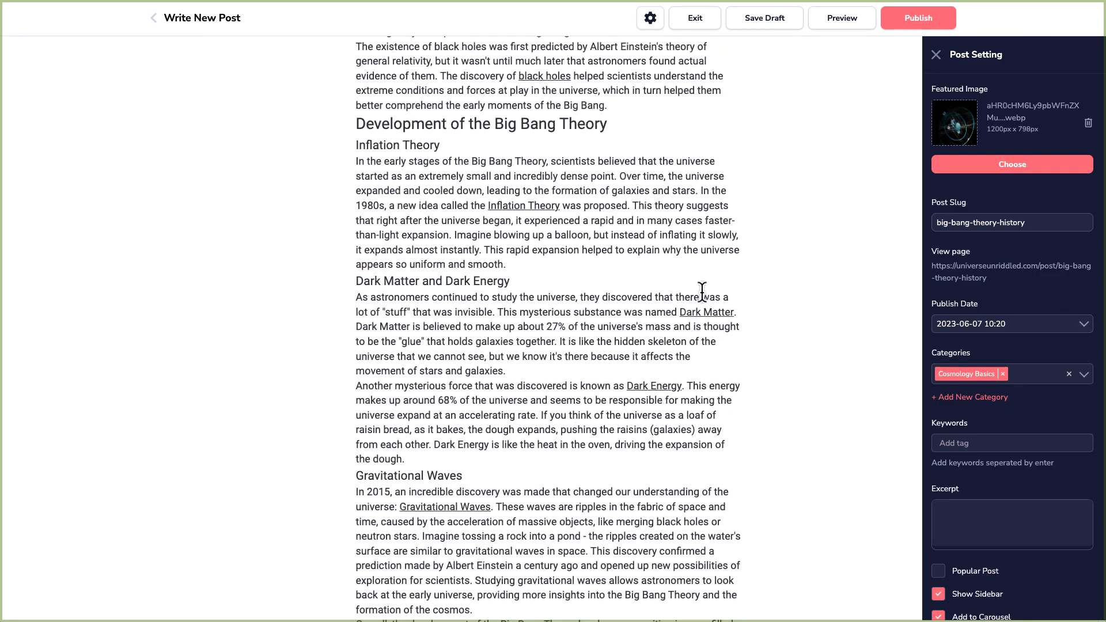
scroll(721, 266, "down", 20)
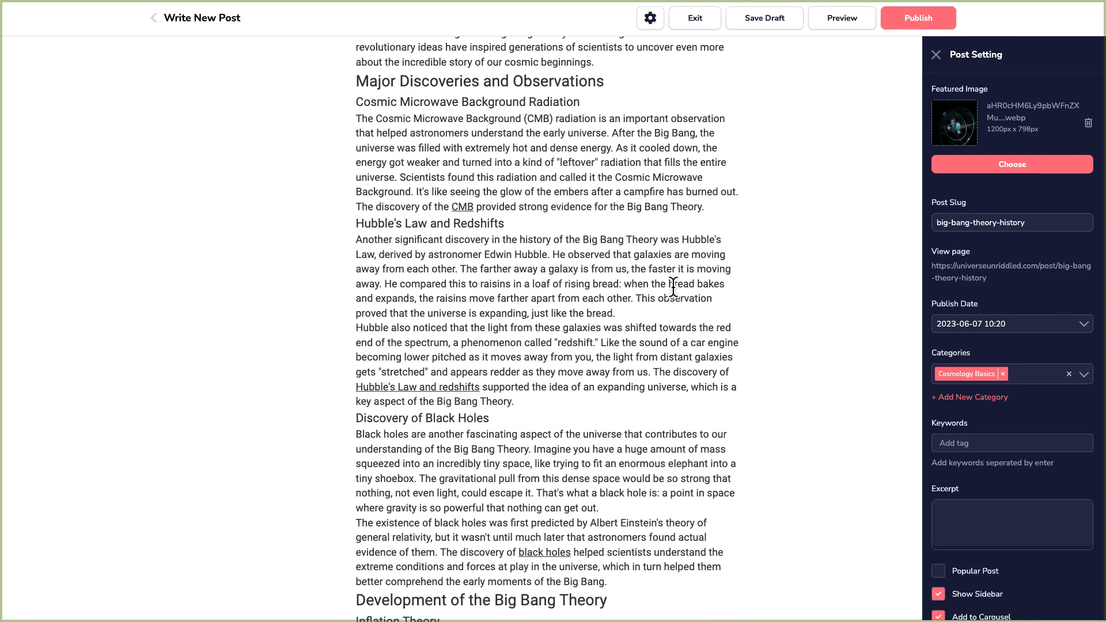
Publish the blog post.
scroll(665, 294, "down", 6)
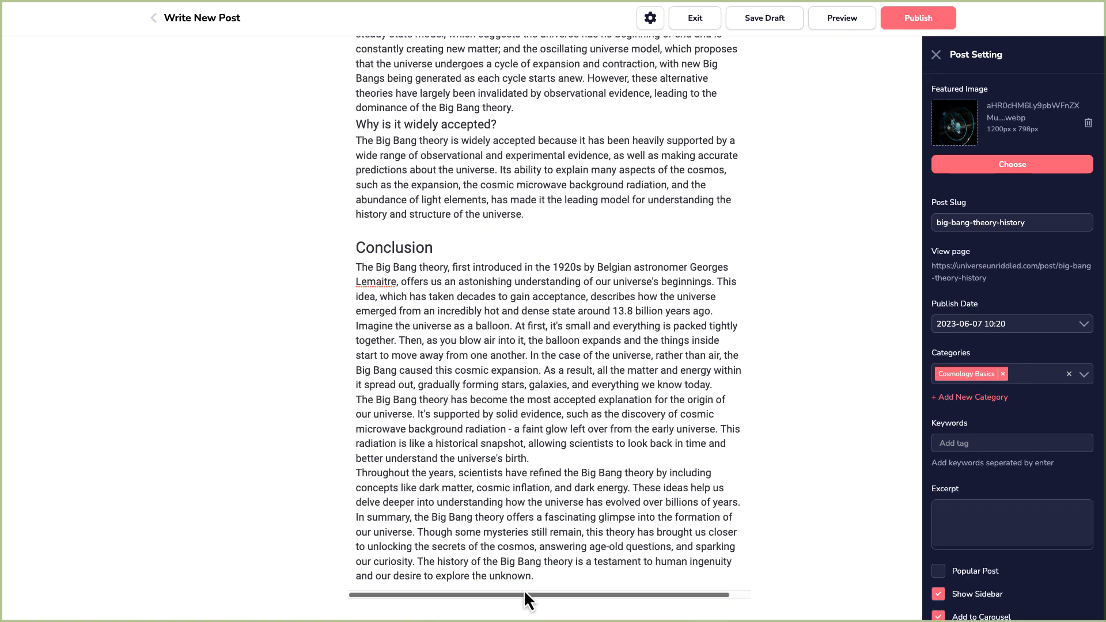
scroll(524, 599, "right", 2)
scroll(524, 598, "left", 2)
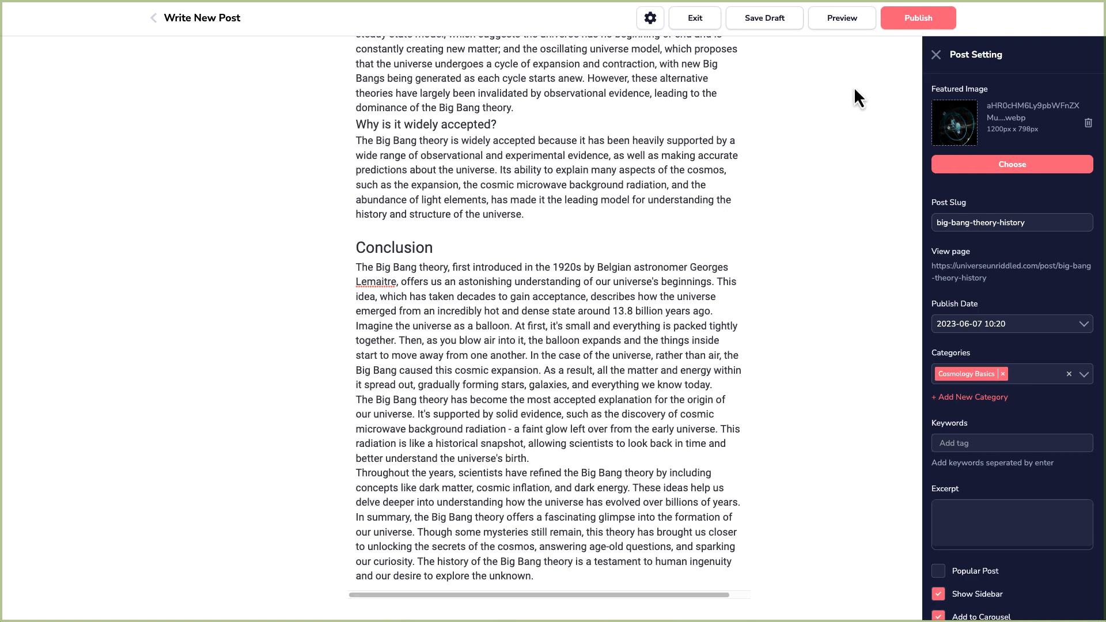
left_click(902, 26)
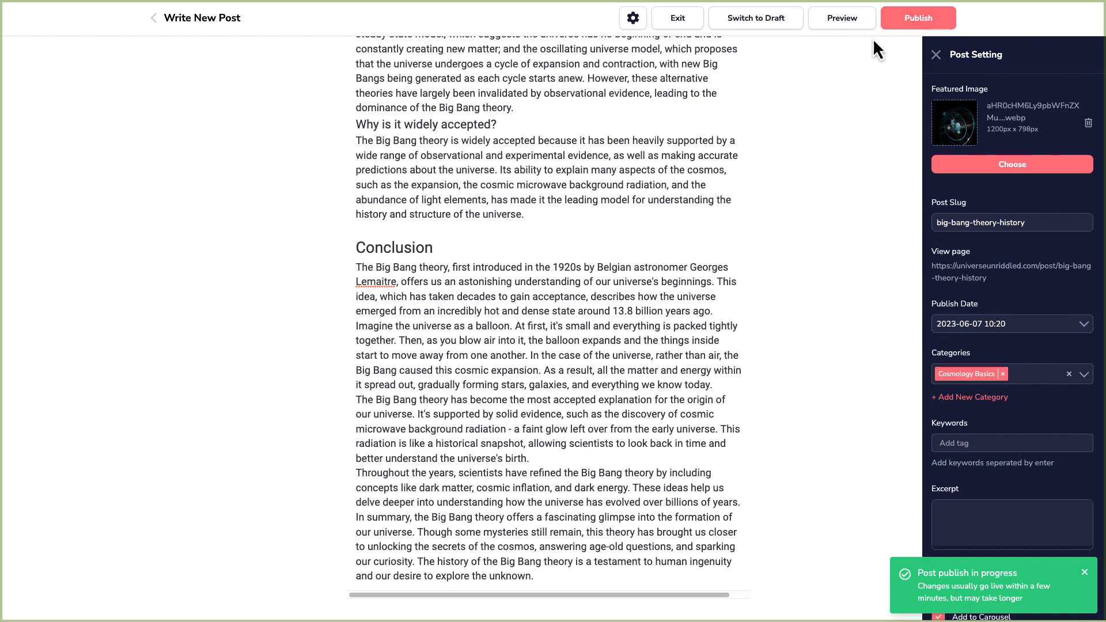
Reopen the Big Bang Theory History post from the posts list and open its live page.
left_click(699, 24)
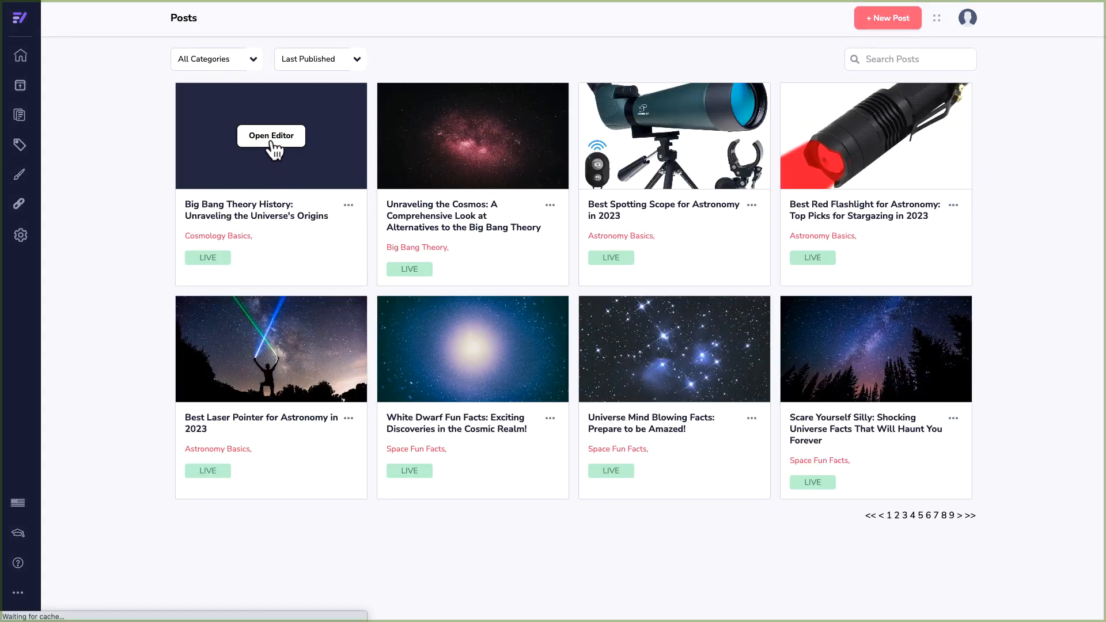
left_click(271, 139)
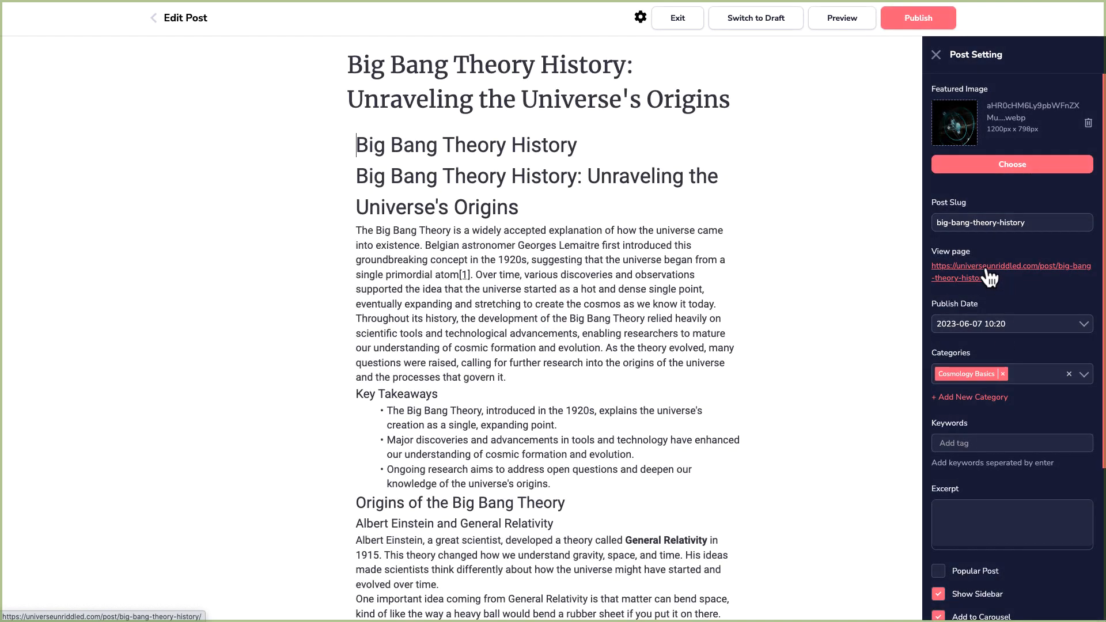
left_click(987, 271)
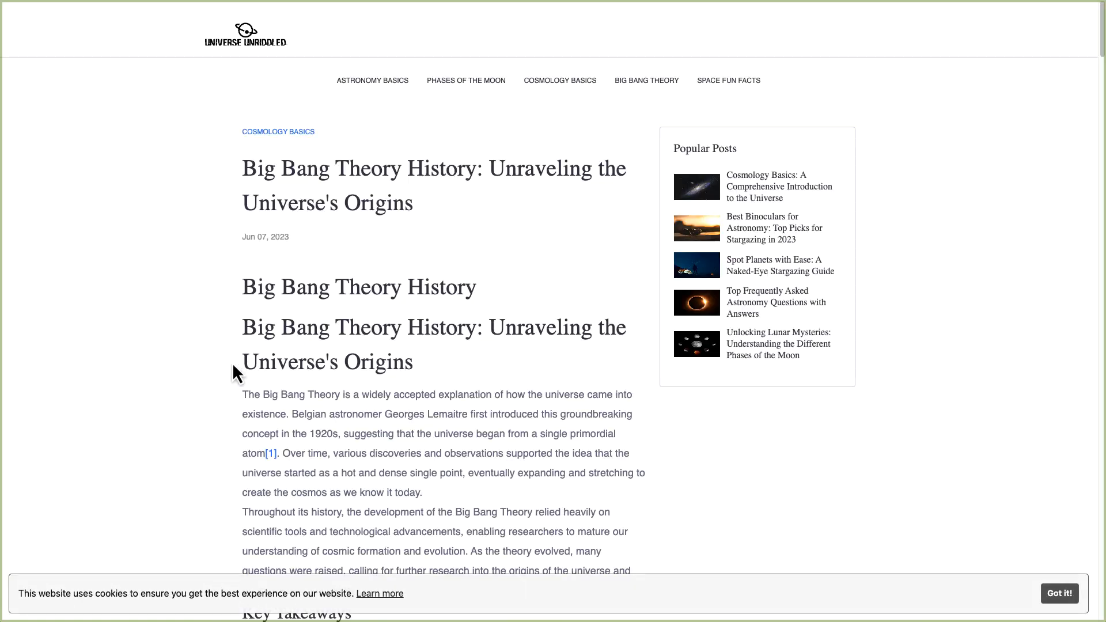
Scroll through the published Big Bang Theory History post to review its sections and FAQ.
scroll(232, 368, "down", 4)
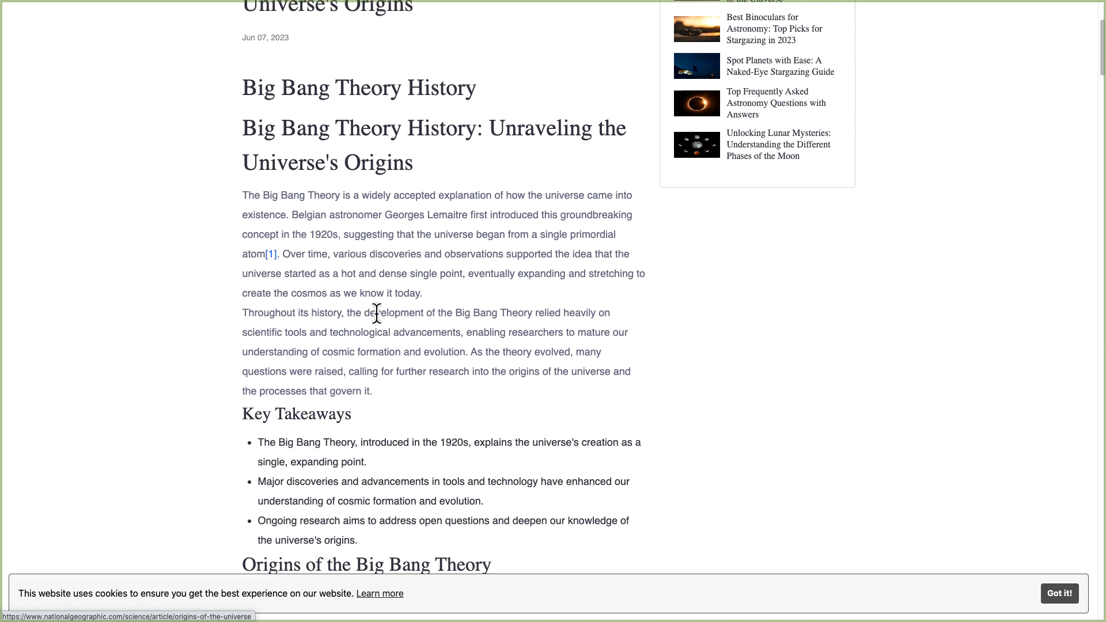
scroll(381, 315, "down", 3)
scroll(386, 319, "down", 7)
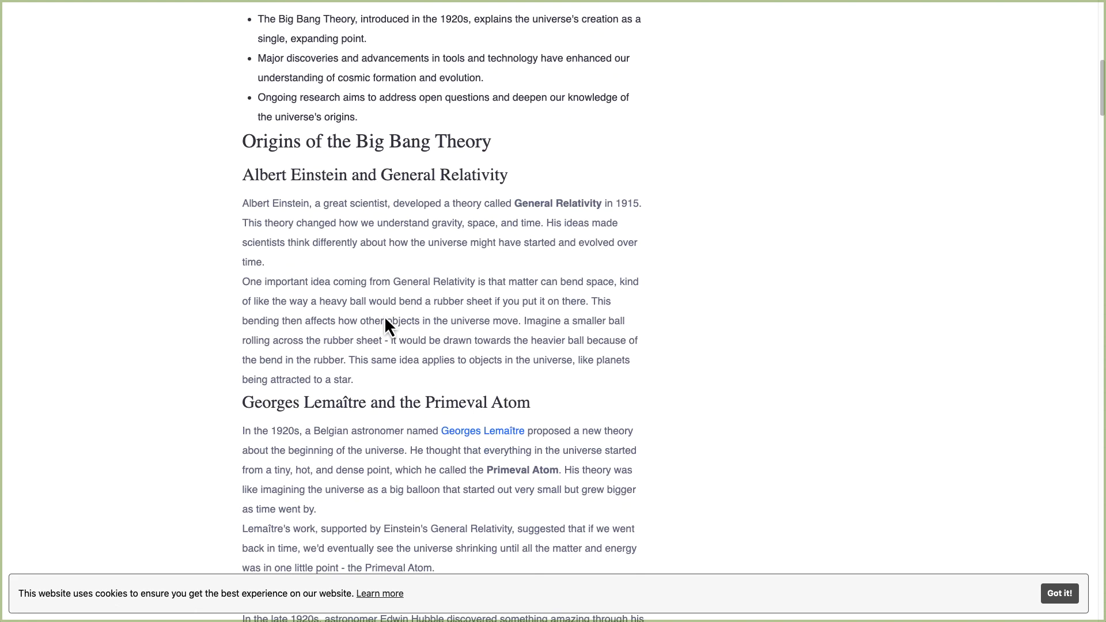
scroll(452, 281, "down", 20)
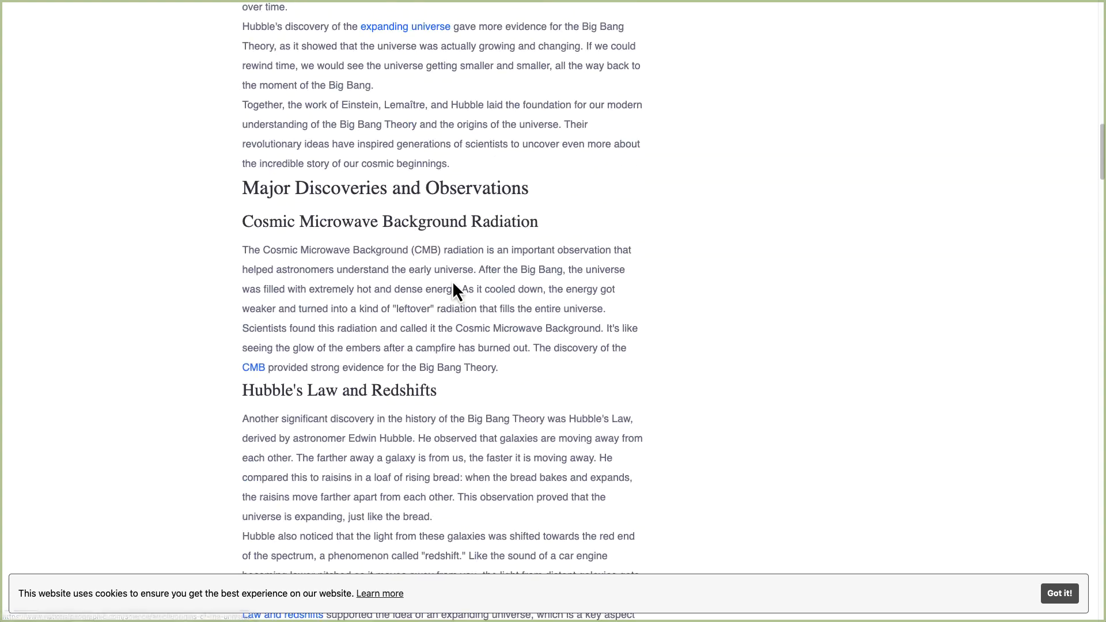
scroll(452, 281, "down", 9)
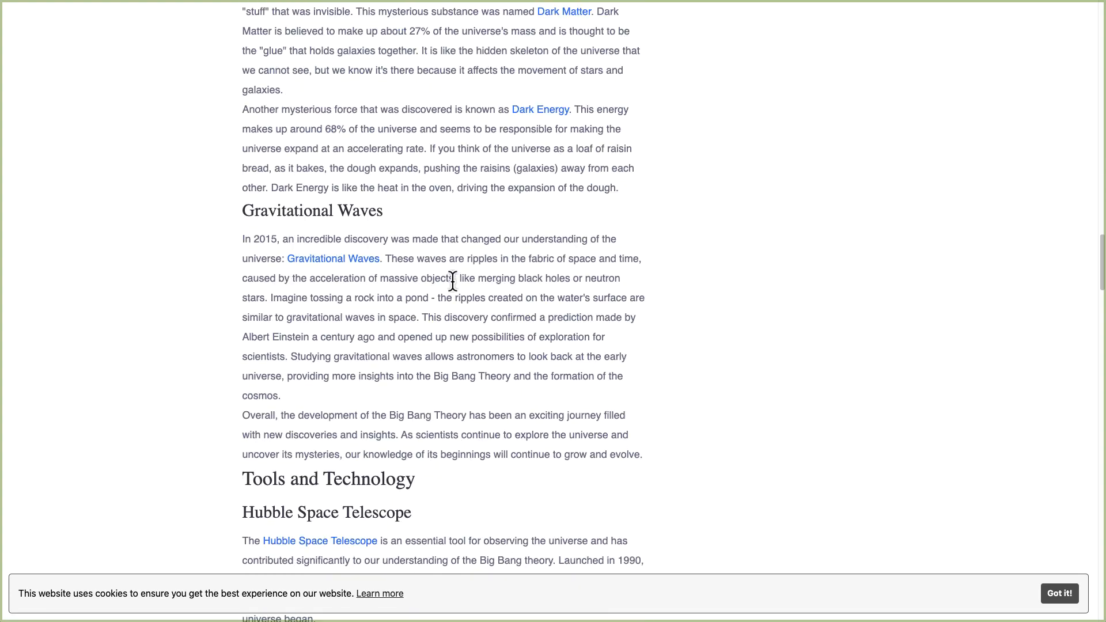
scroll(452, 281, "down", 13)
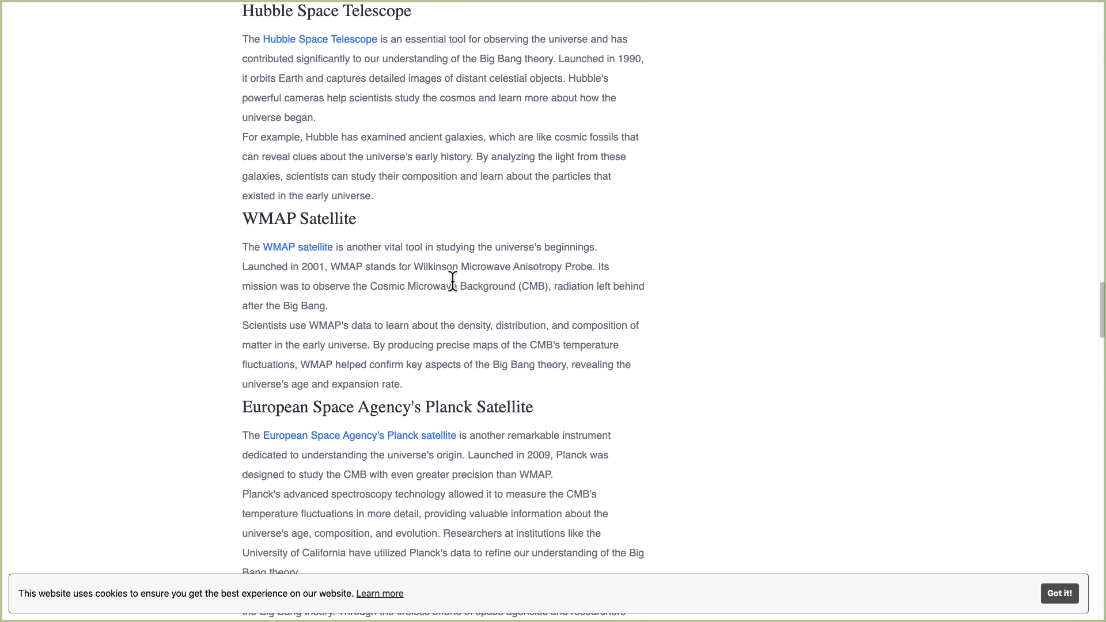
scroll(453, 281, "down", 11)
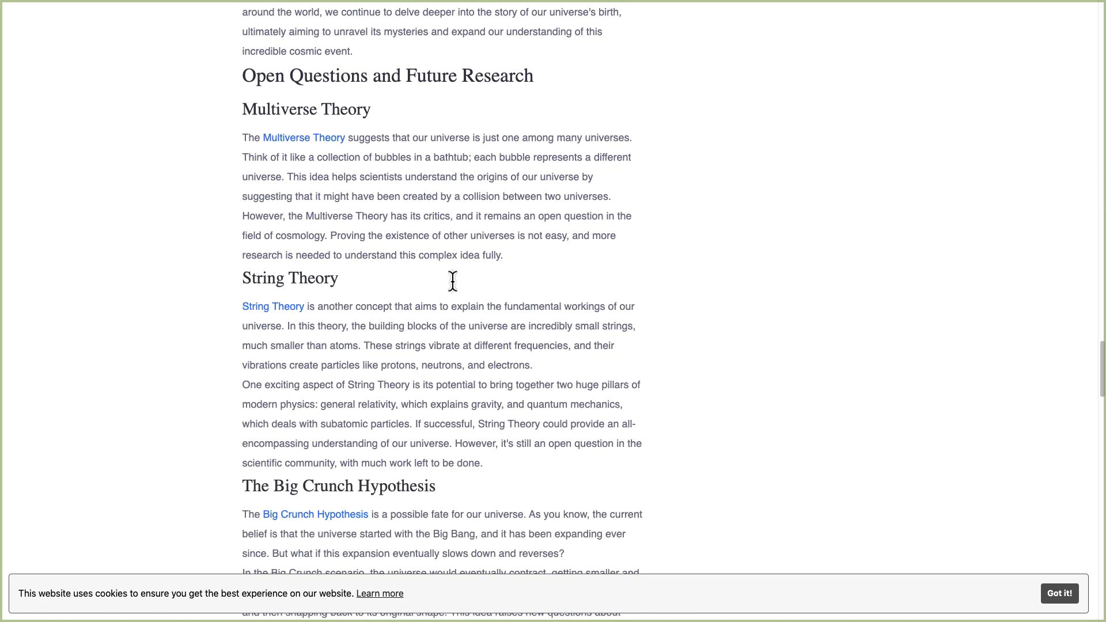
scroll(452, 281, "down", 11)
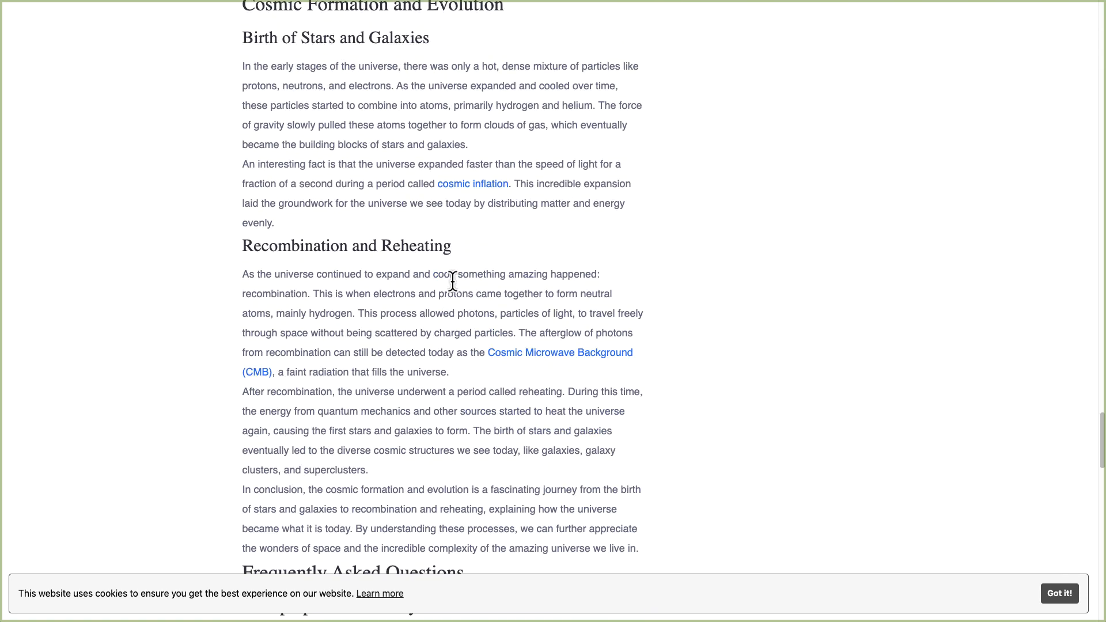
scroll(423, 246, "down", 20)
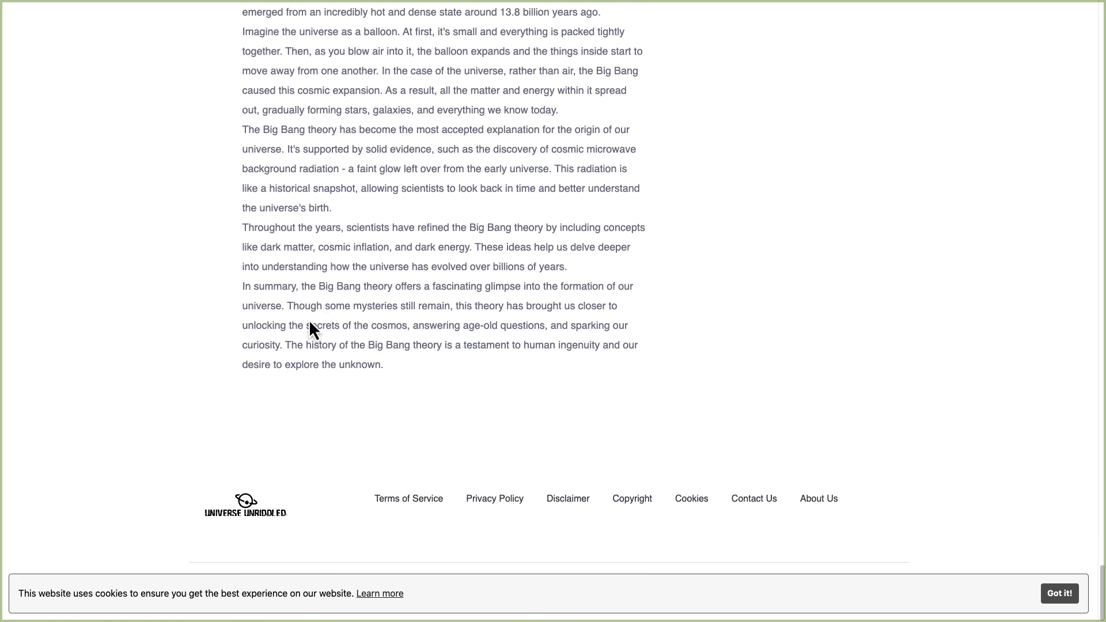
scroll(363, 348, "up", 3)
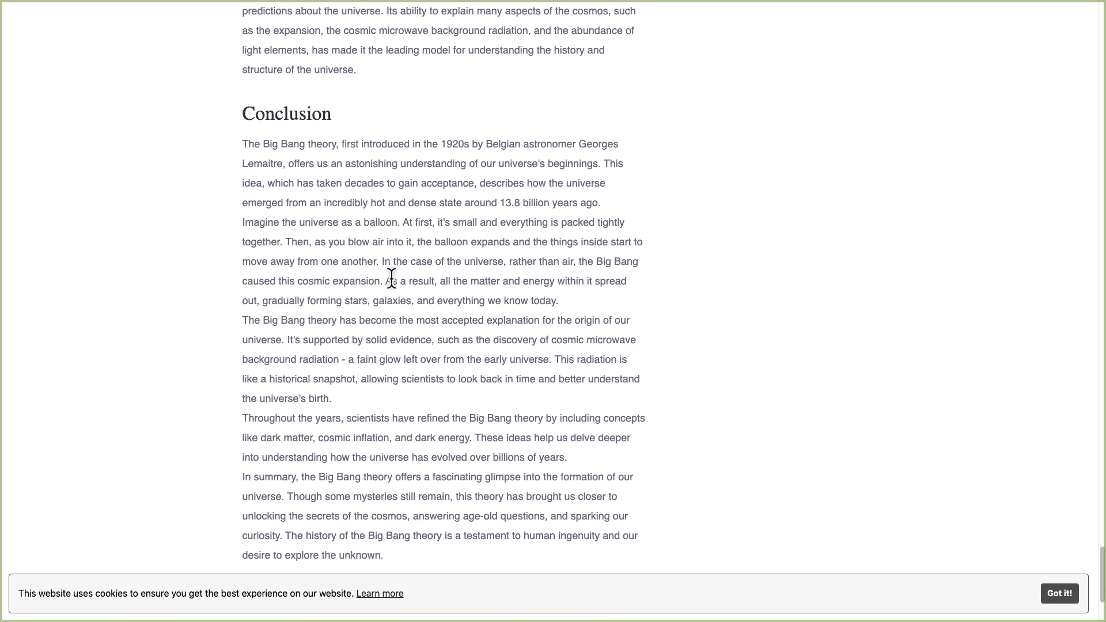
scroll(391, 282, "up", 16)
scroll(391, 286, "up", 18)
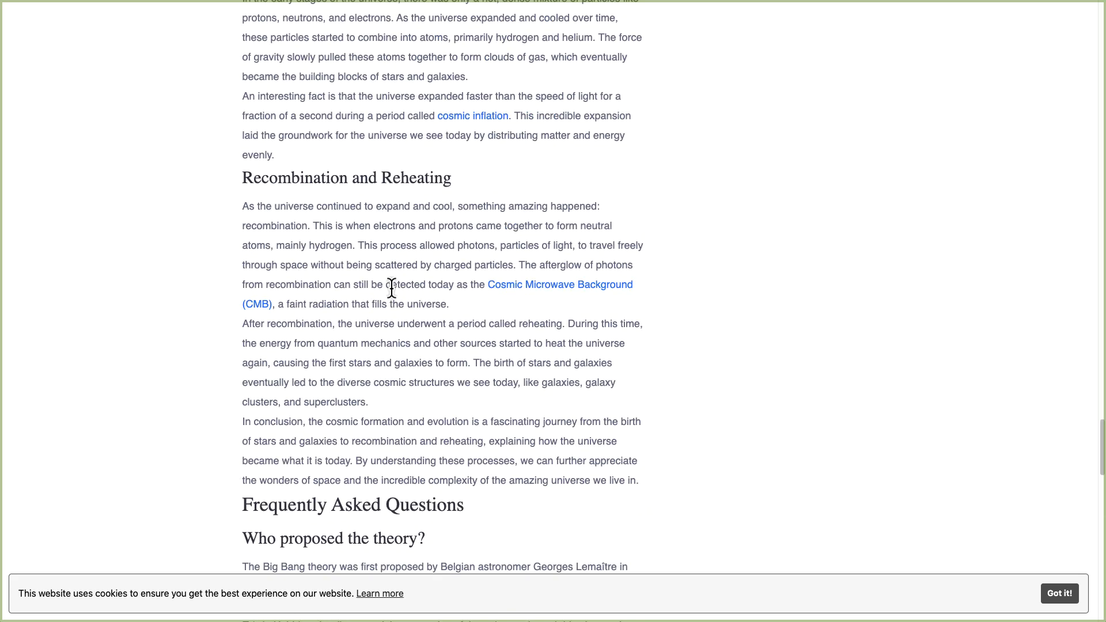
scroll(390, 288, "up", 20)
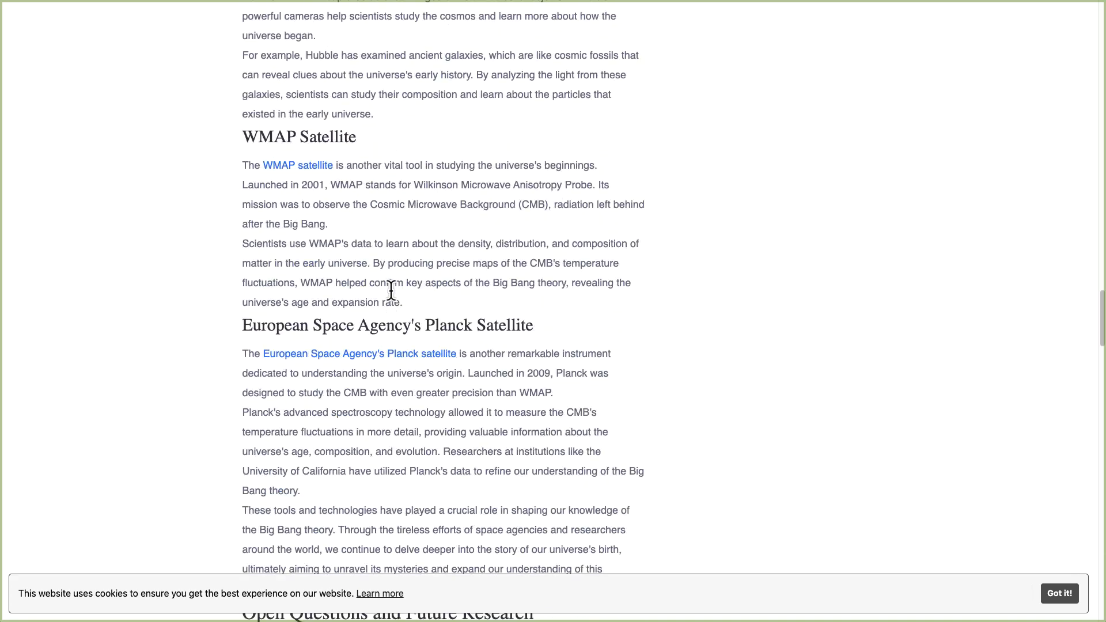
scroll(391, 291, "up", 20)
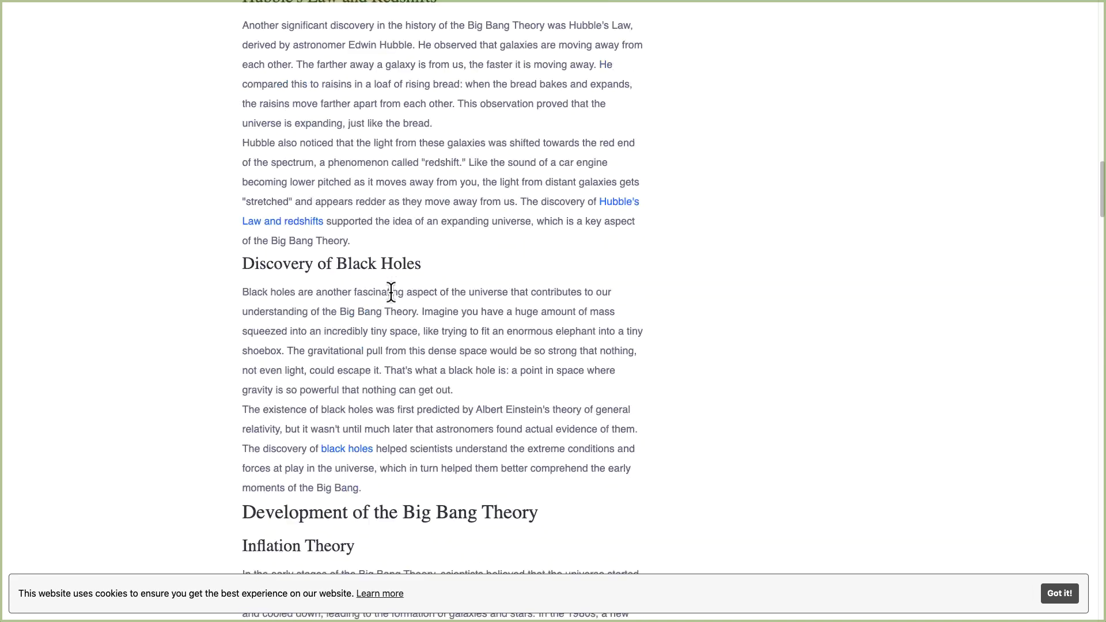
scroll(391, 302, "up", 6)
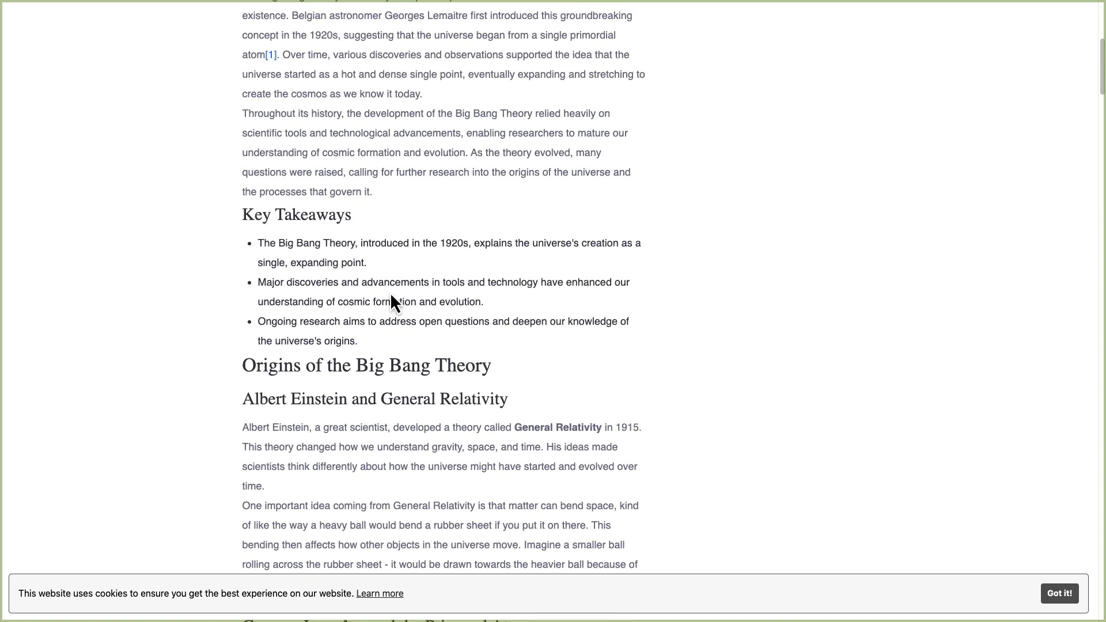
Copy the published post's page URL.
left_click_drag(248, 302, 387, 421)
left_click(408, 361)
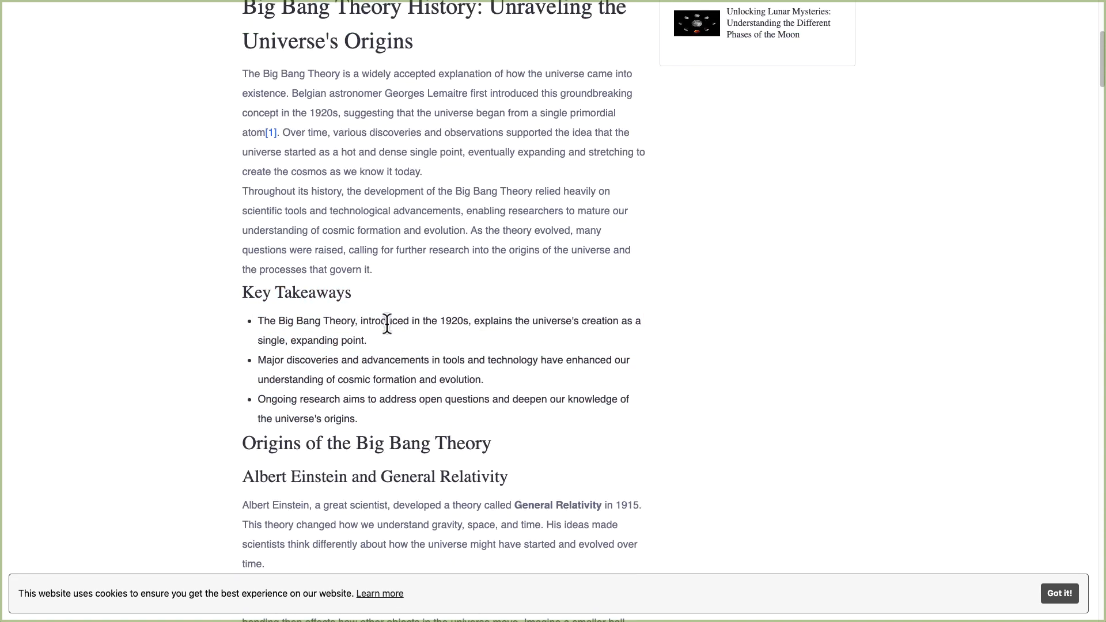
double_click(361, 249)
left_click(403, 280)
scroll(457, 292, "up", 3)
scroll(461, 295, "up", 2)
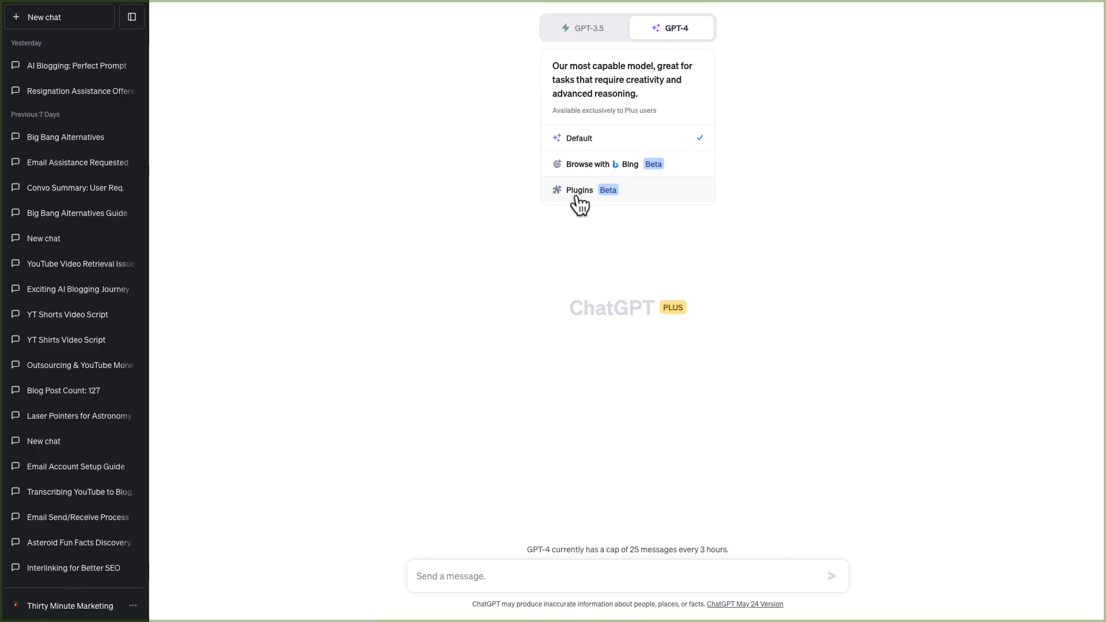
Switch ChatGPT's GPT-4 model to Plugins and paste the post URL into a new message with a line break.
left_click(578, 195)
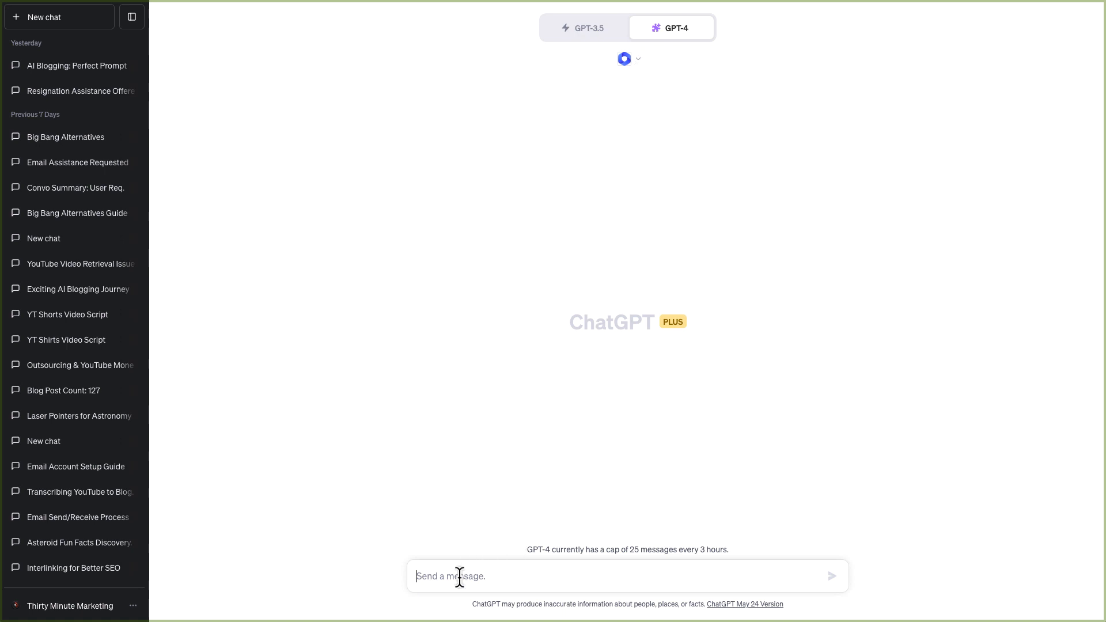
type("https://universeunriddled.com/post/big-bang-theory-history")
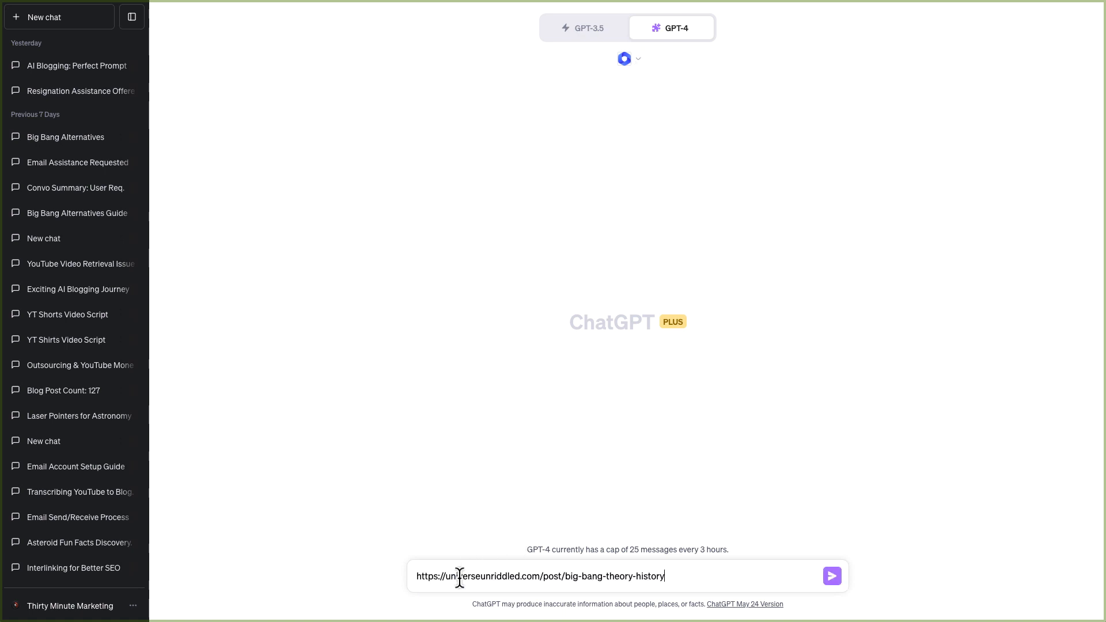
key("shift+Return")
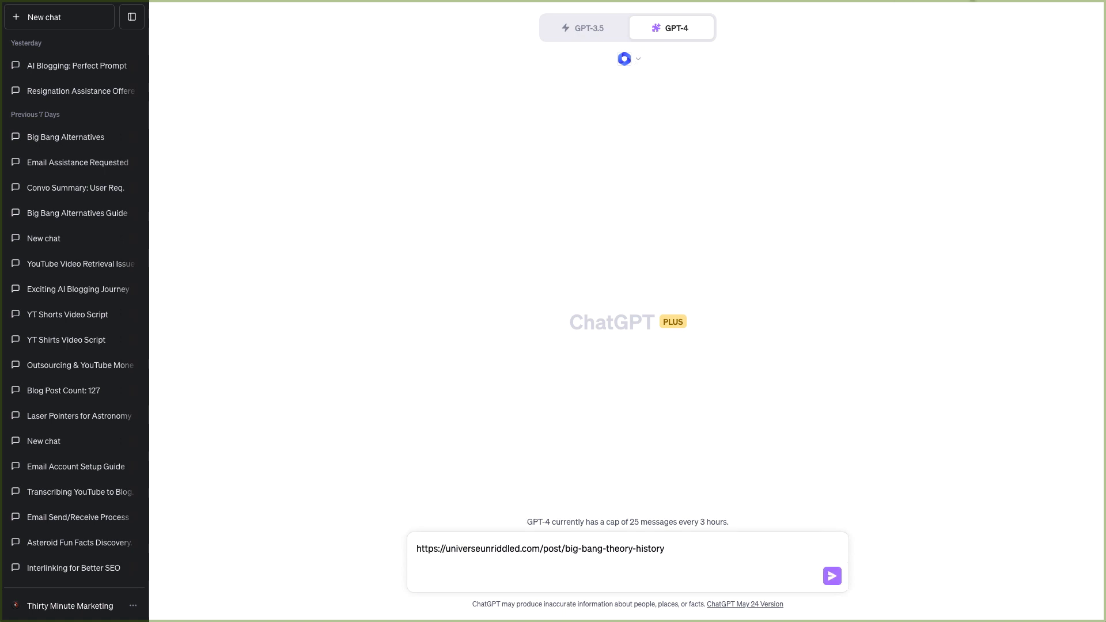
Insert the saved "SEO Excerpt for Blog Post" prompt from the Response Manager below the URL.
left_click(987, 1)
scroll(839, 242, "down", 5)
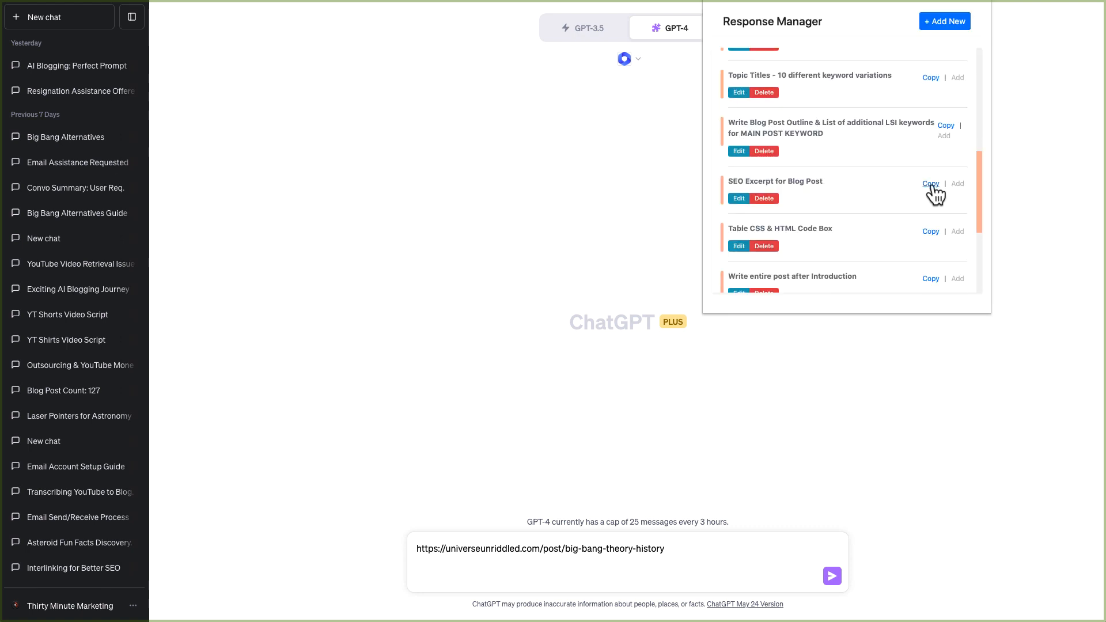
left_click(930, 183)
left_click(450, 582)
type("Write an SEO Excerpt for the blog post we wrote in this chat, and keep it below 150 characters and highlight the benefit of reading the blog post.")
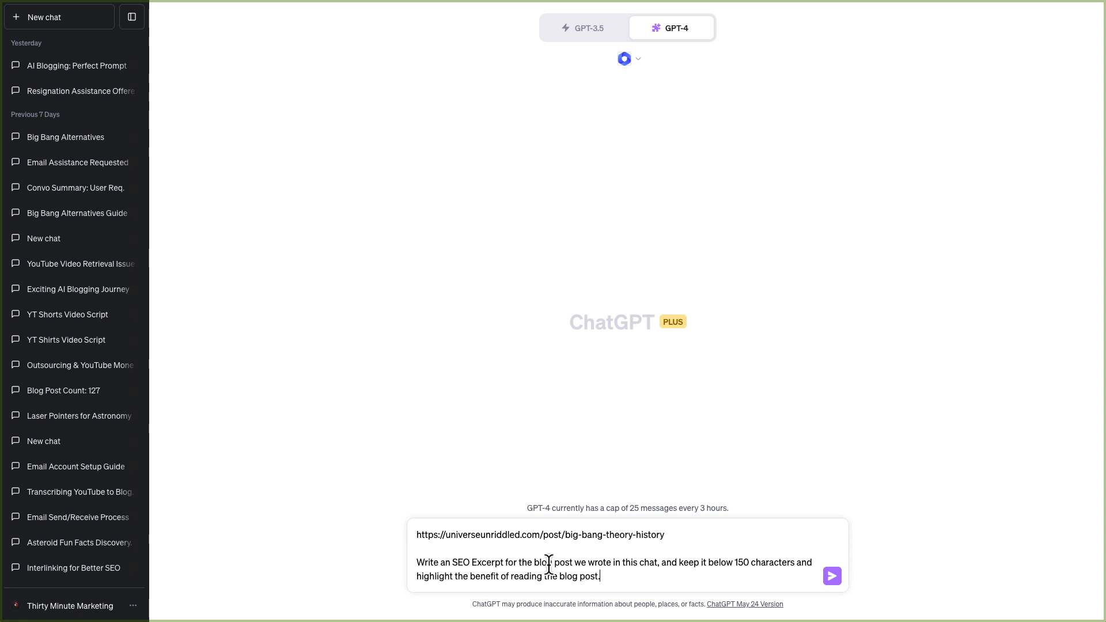
Replace "we wrote in this chat" with "at the url" in the prompt and send it.
left_click_drag(574, 562, 657, 561)
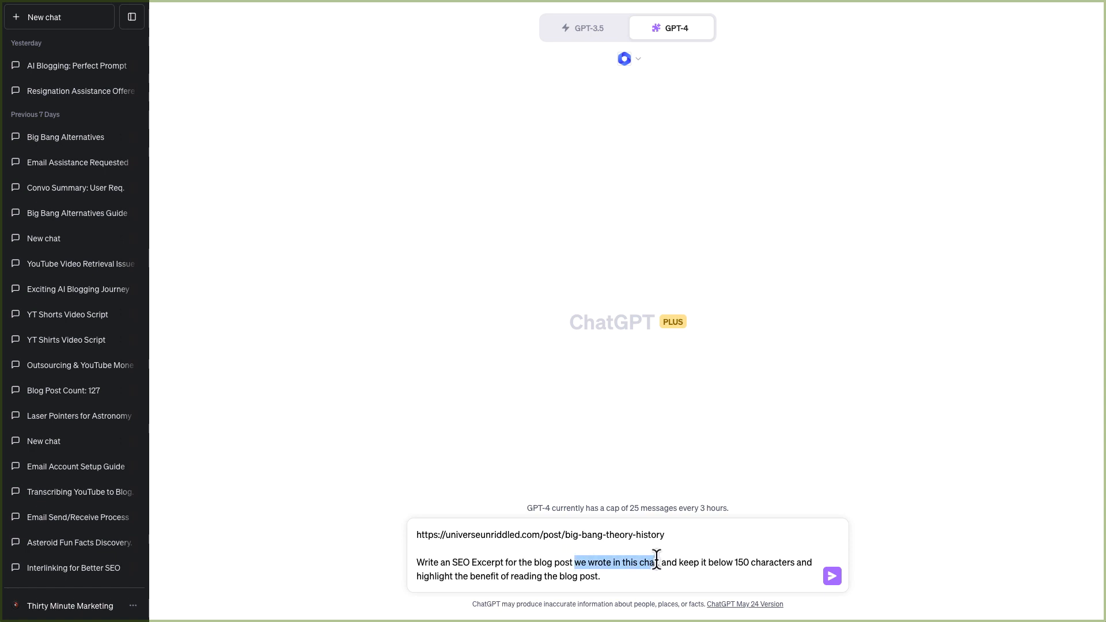
type("at the")
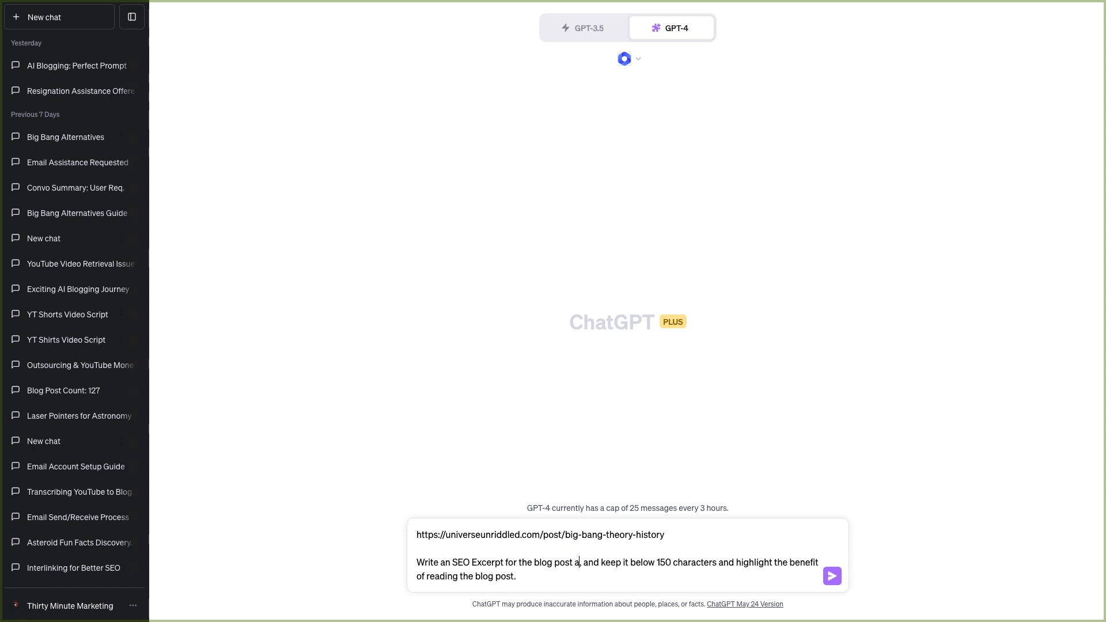
type(" url")
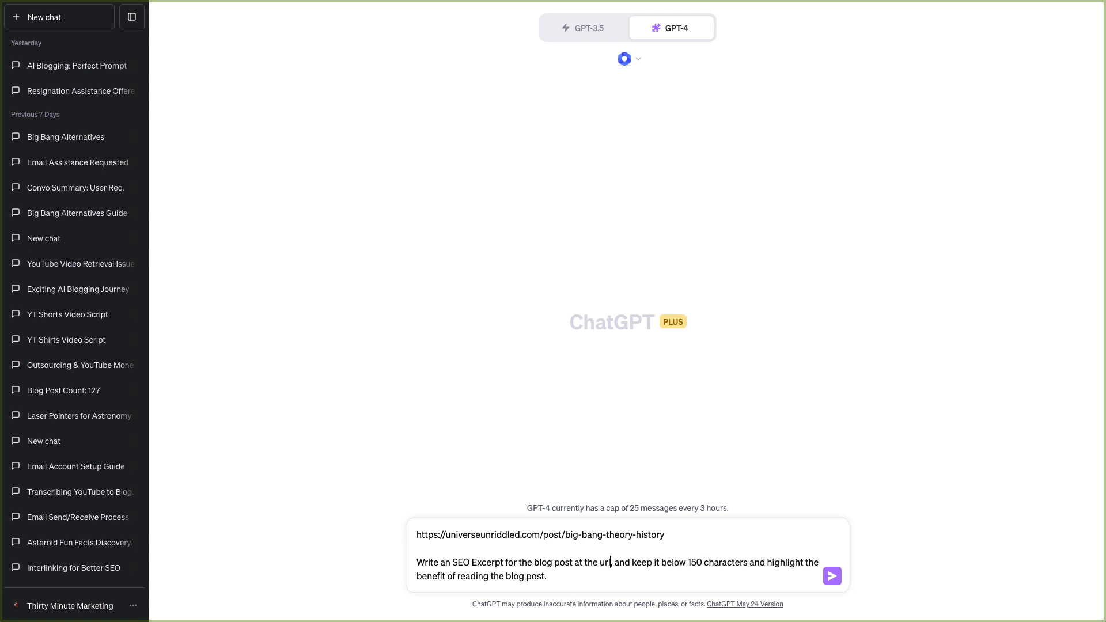
left_click(832, 576)
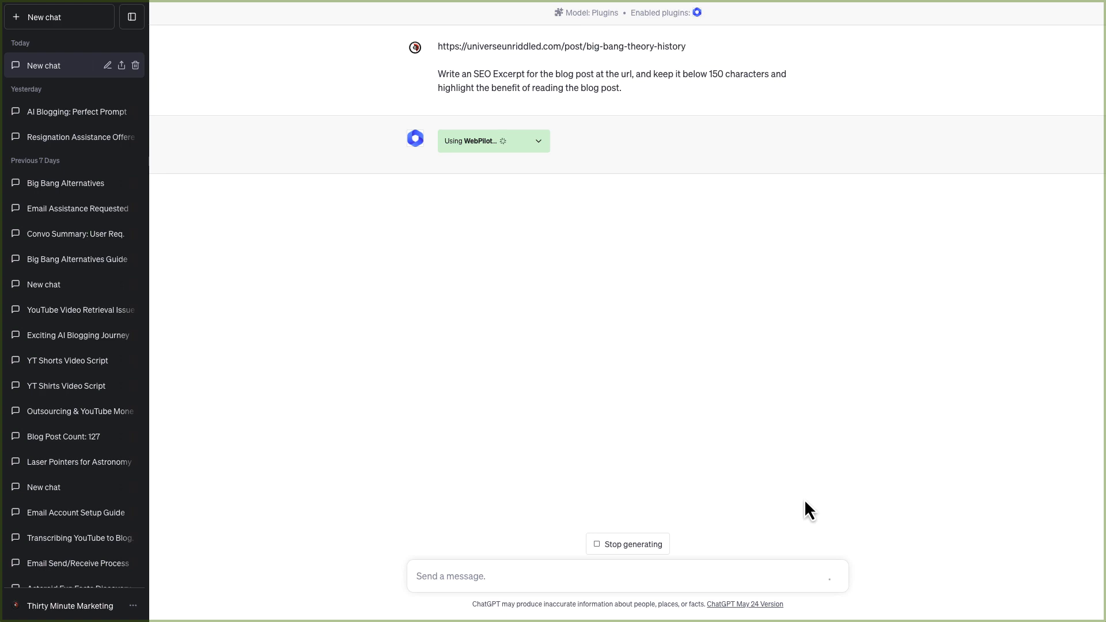
Copy the generated excerpt and paste it into the post's Excerpt field.
left_click(826, 137)
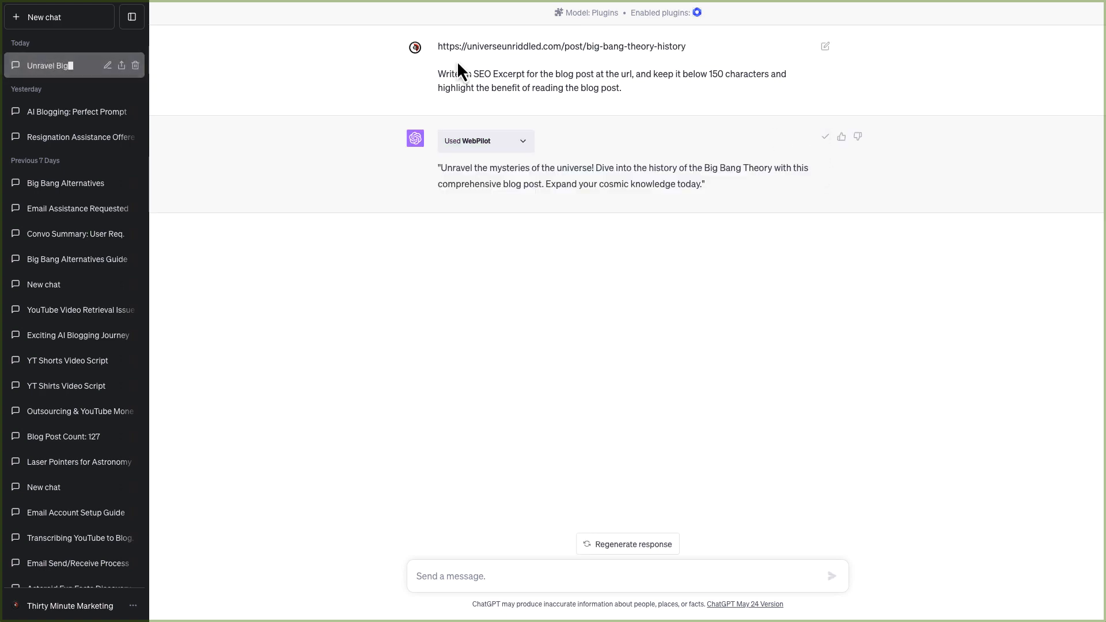
left_click(277, 1)
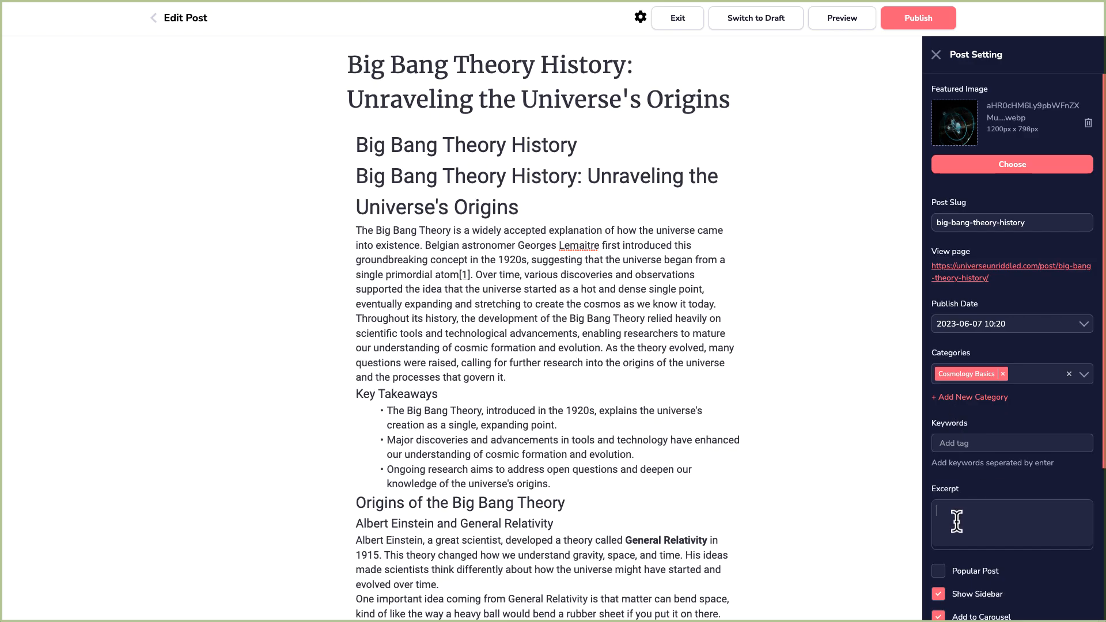
key("ctrl+v")
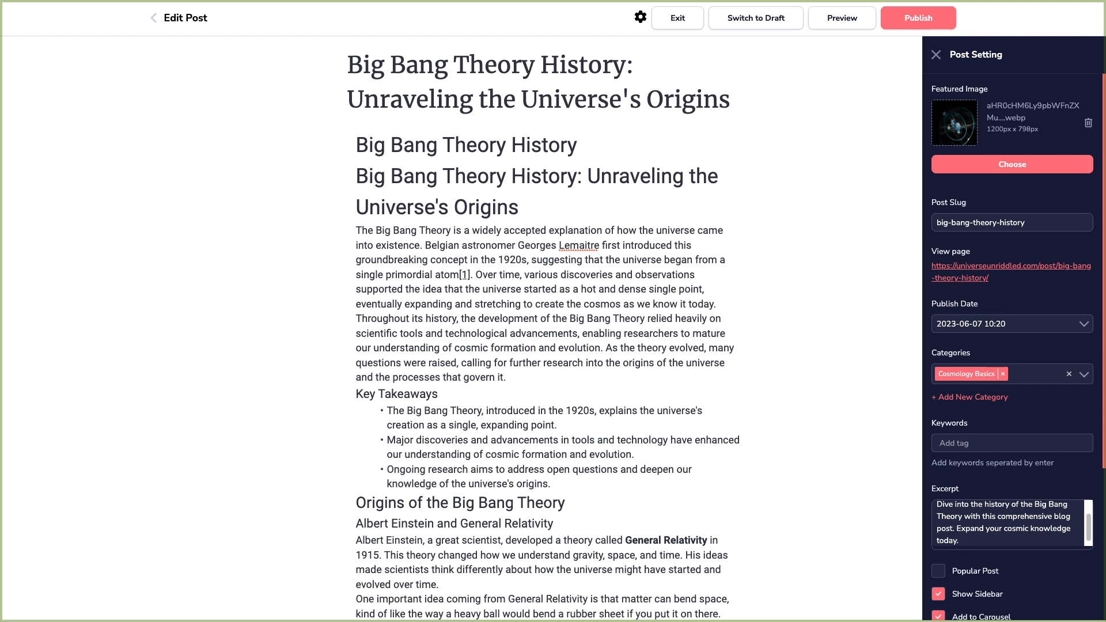
Remove the excerpt's leading quotation mark and publish the updated post.
scroll(947, 515, "up", 2)
left_click(943, 512)
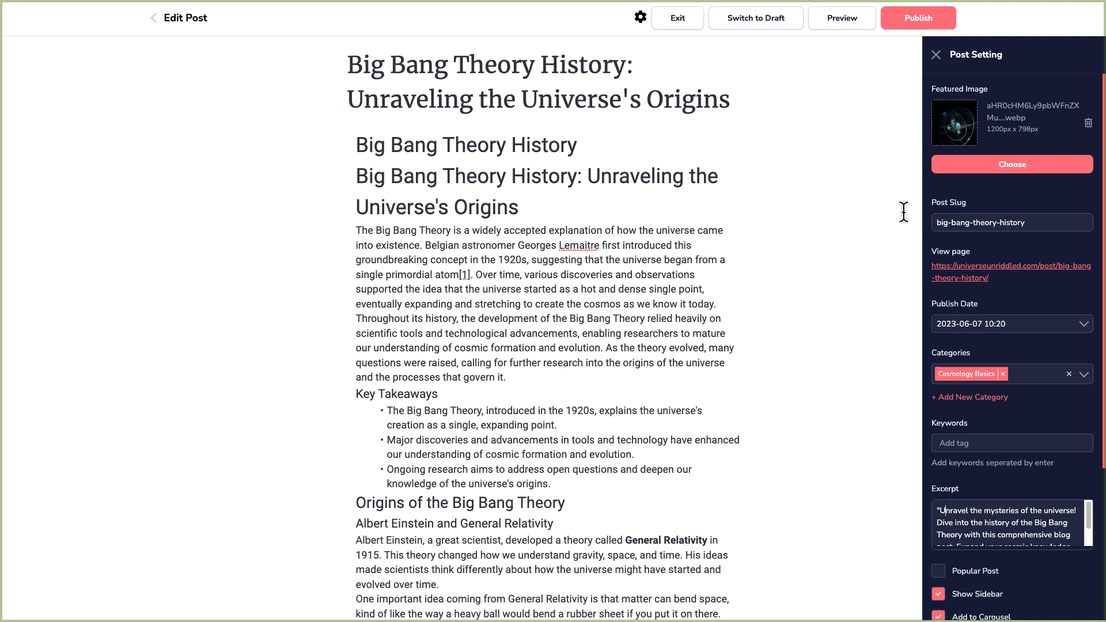
key("BackSpace")
left_click(909, 26)
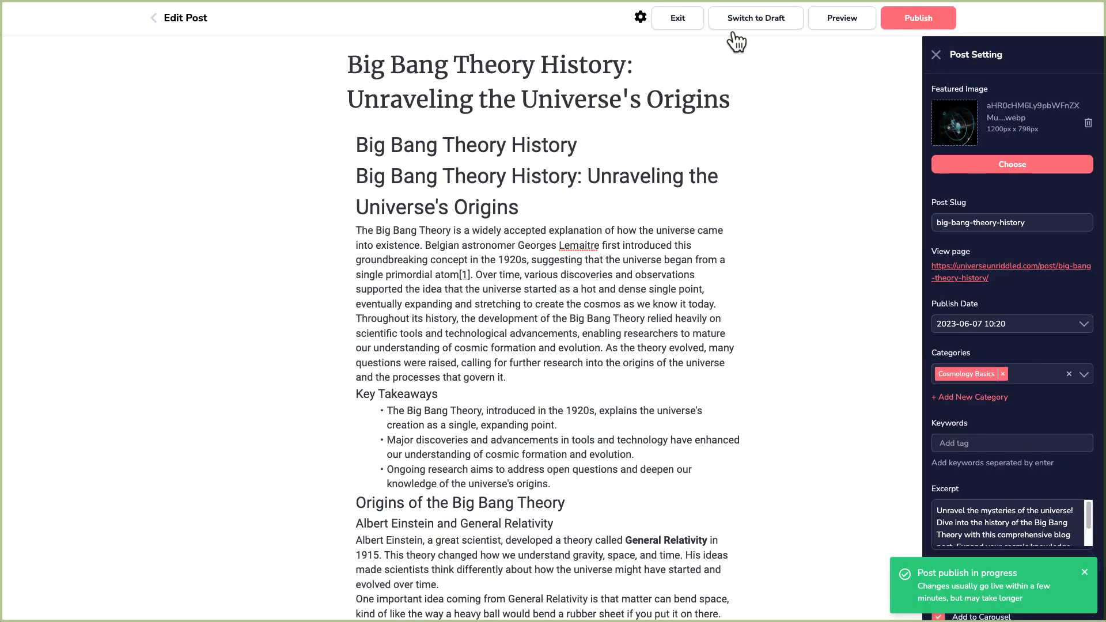
Exit the post editor and open the Big Bang Theory History article in KoalaWriter.
left_click(673, 18)
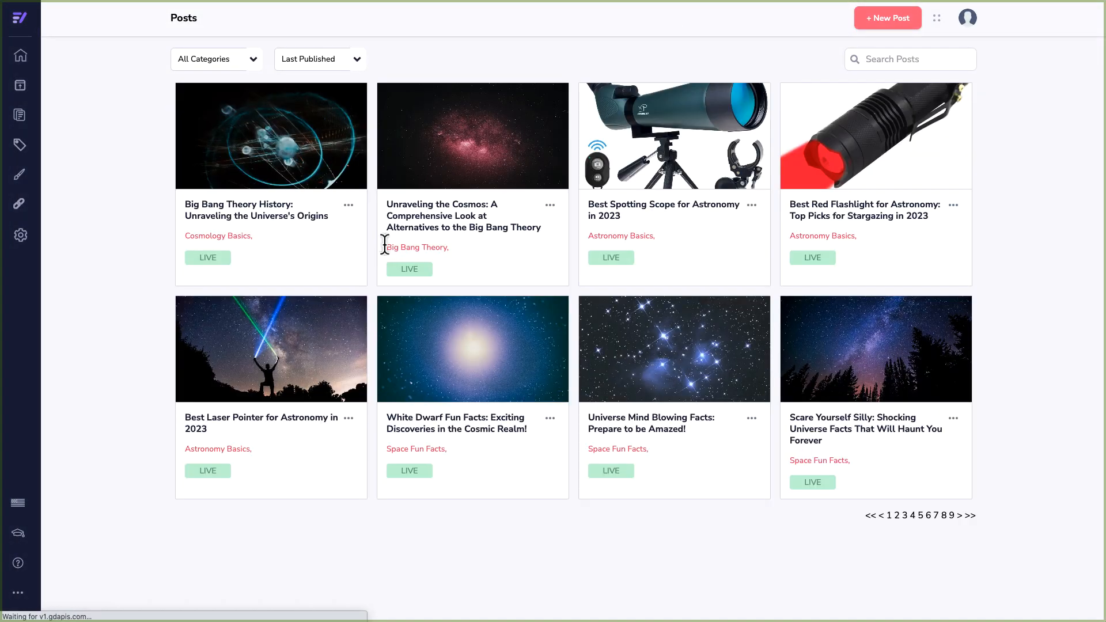
mouse_move(275, 142)
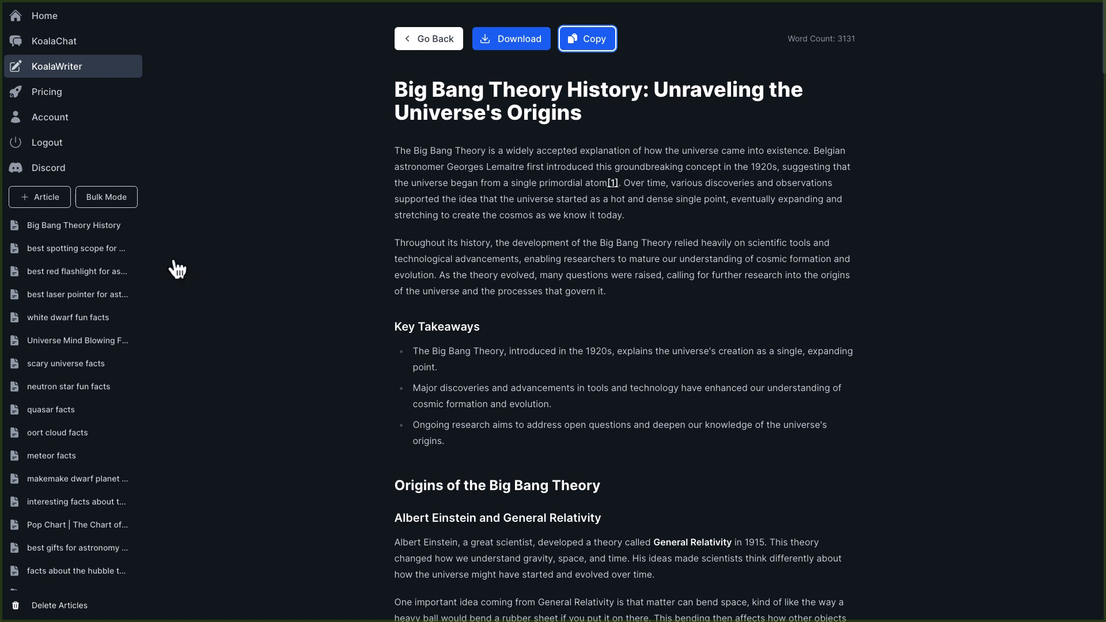
left_click(78, 236)
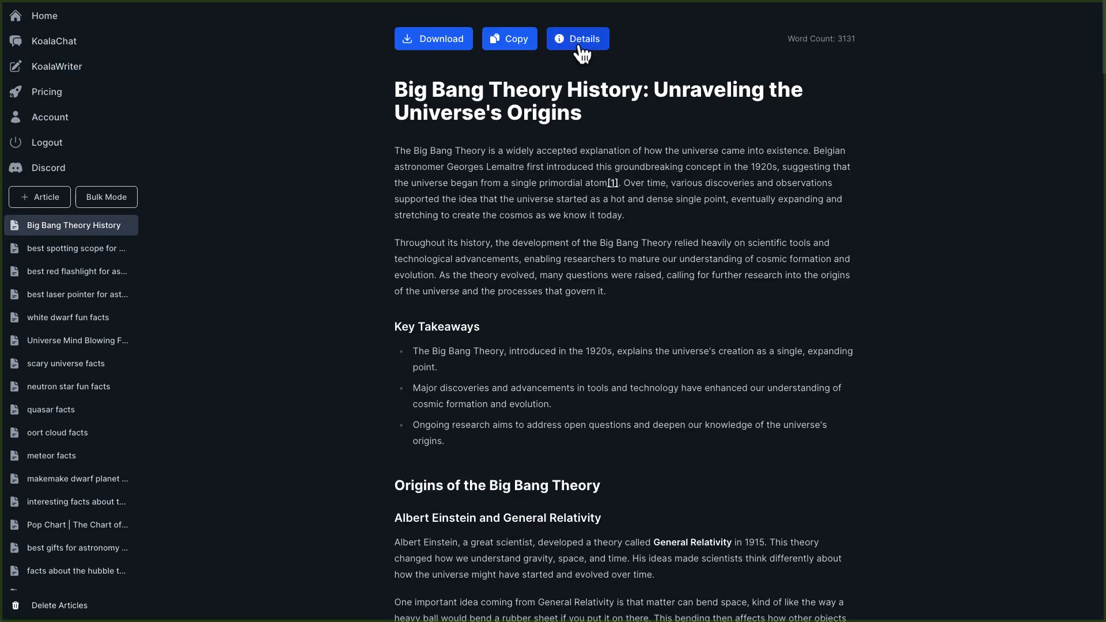
Open the article's details and review its generation settings and outline, then close the details panel.
left_click(579, 46)
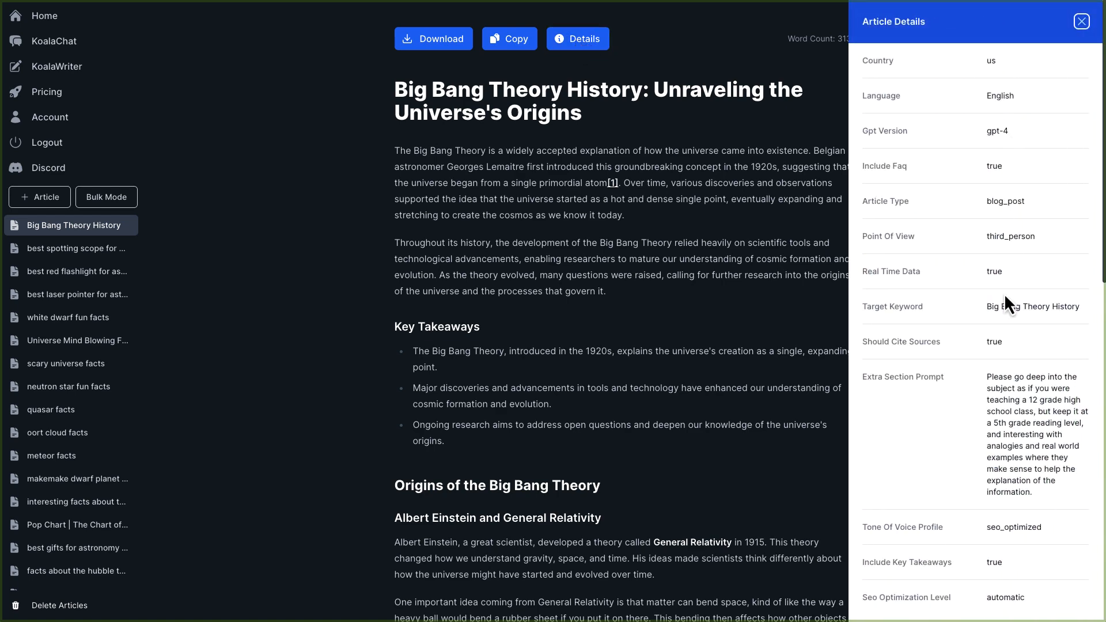
scroll(981, 429, "down", 9)
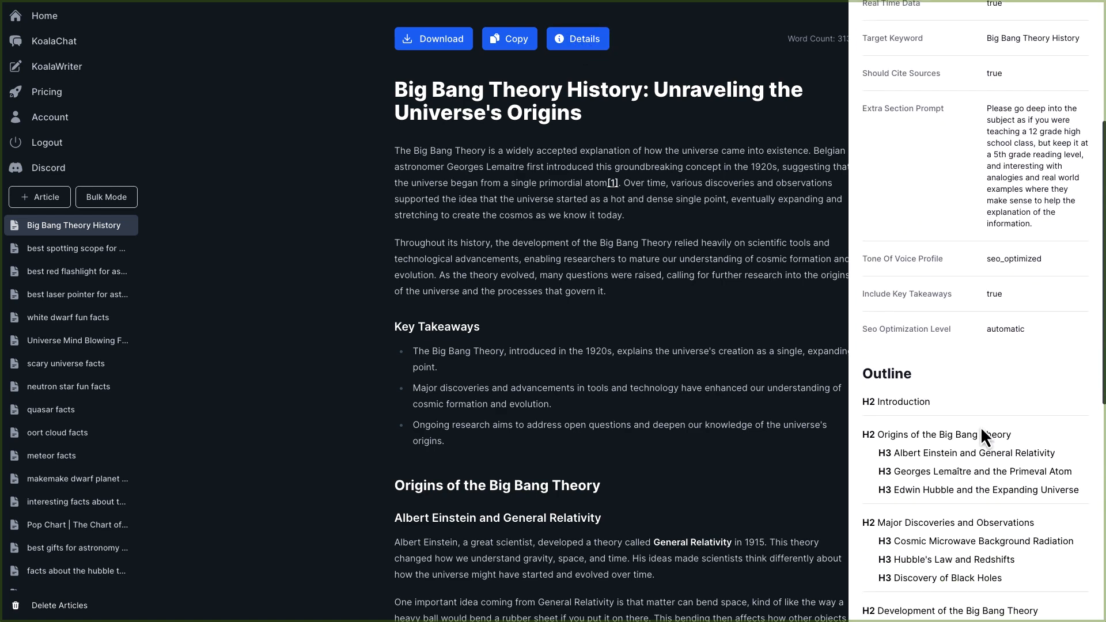
scroll(980, 426, "down", 4)
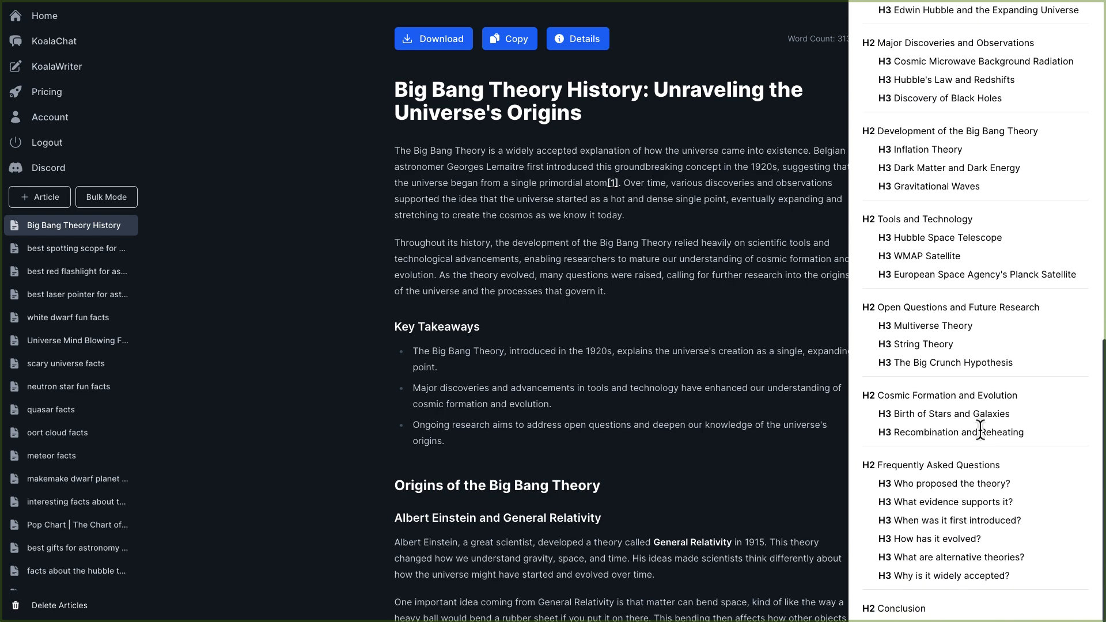
scroll(980, 429, "up", 5)
scroll(980, 431, "up", 4)
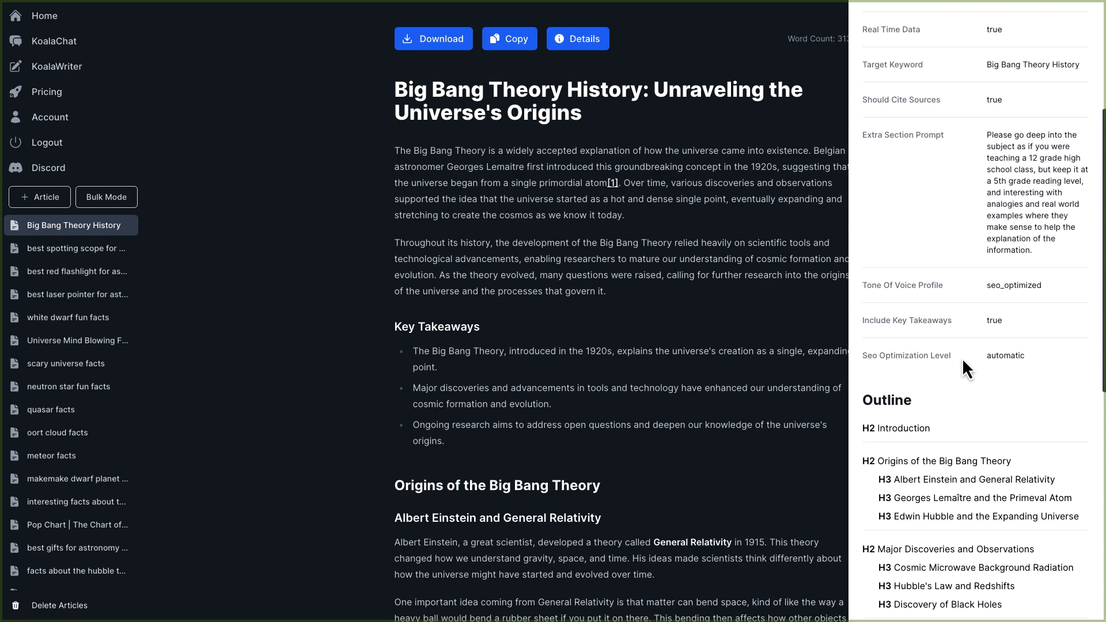
double_click(993, 320)
left_click_drag(1047, 289, 974, 286)
scroll(997, 312, "up", 5)
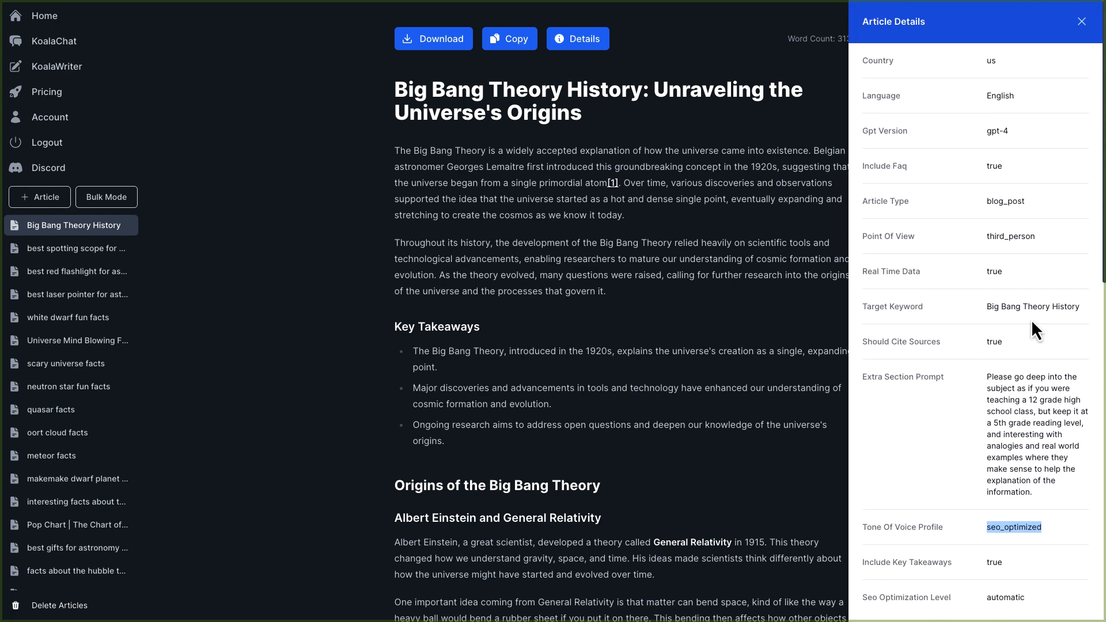
left_click(1079, 22)
Search the article text for "fascinating" and step through its occurrences.
key("ctrl+f")
type("fasc")
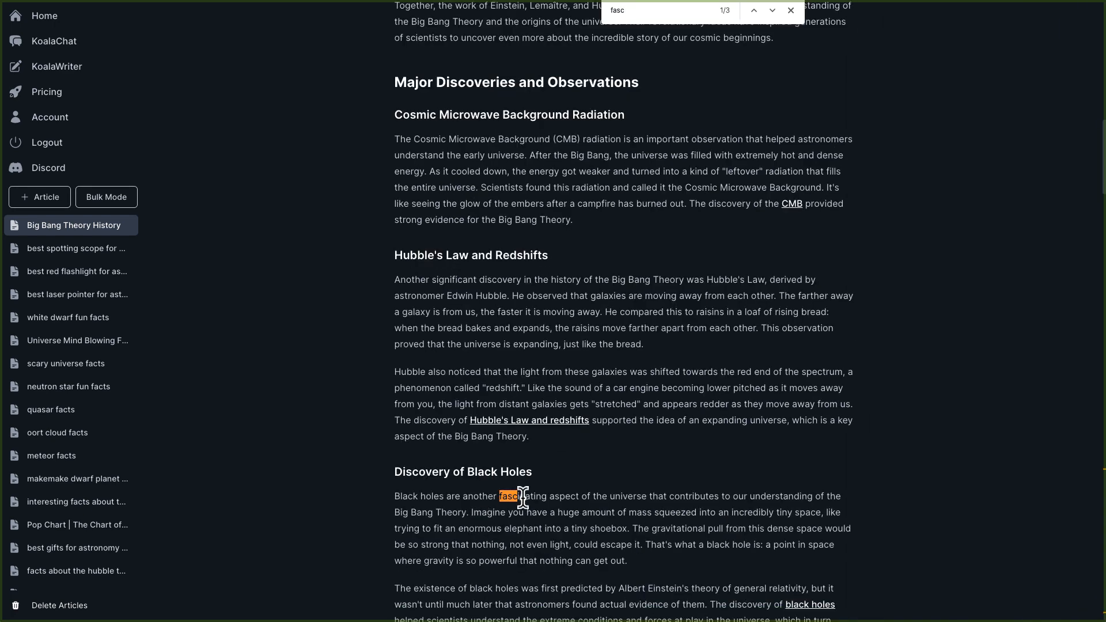
double_click(522, 497)
left_click(636, 12)
type("inating")
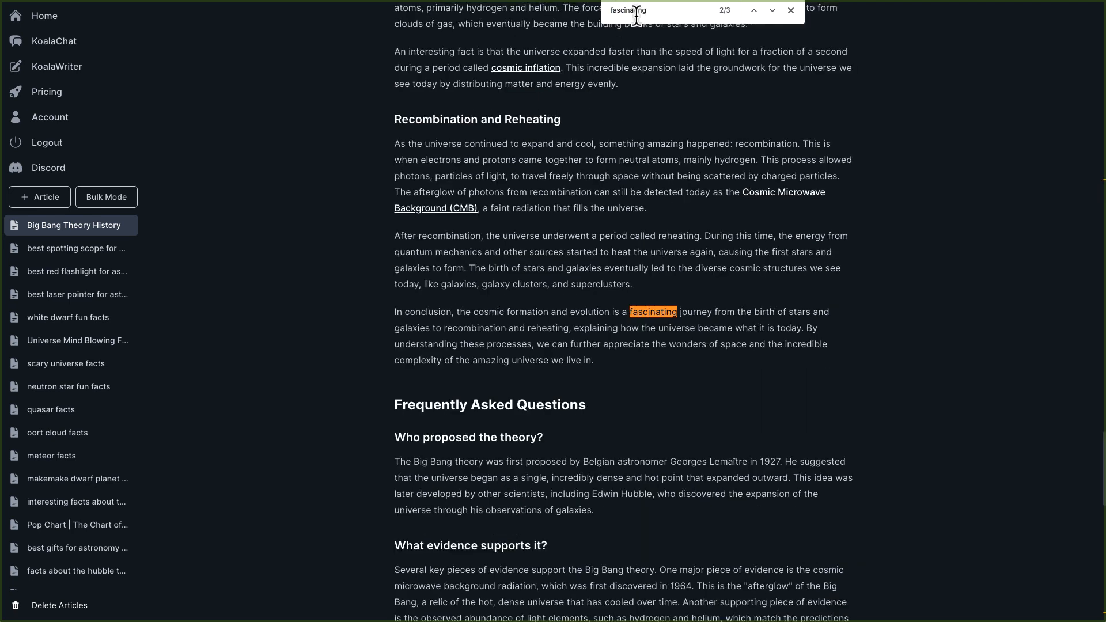
left_click(774, 14)
left_click(772, 14)
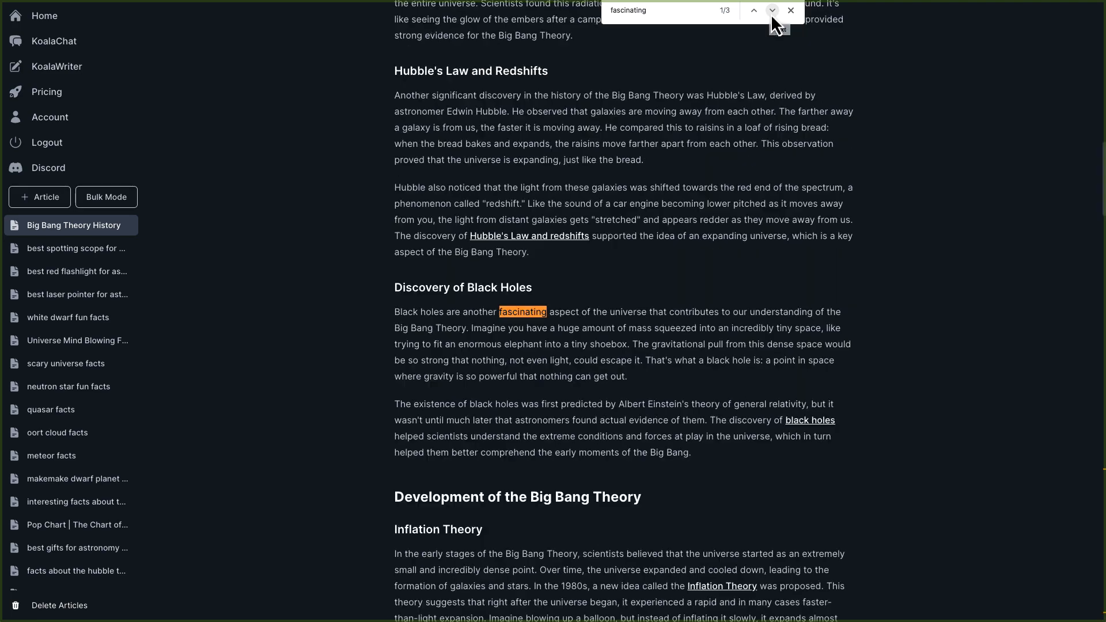
left_click(770, 14)
left_click(790, 10)
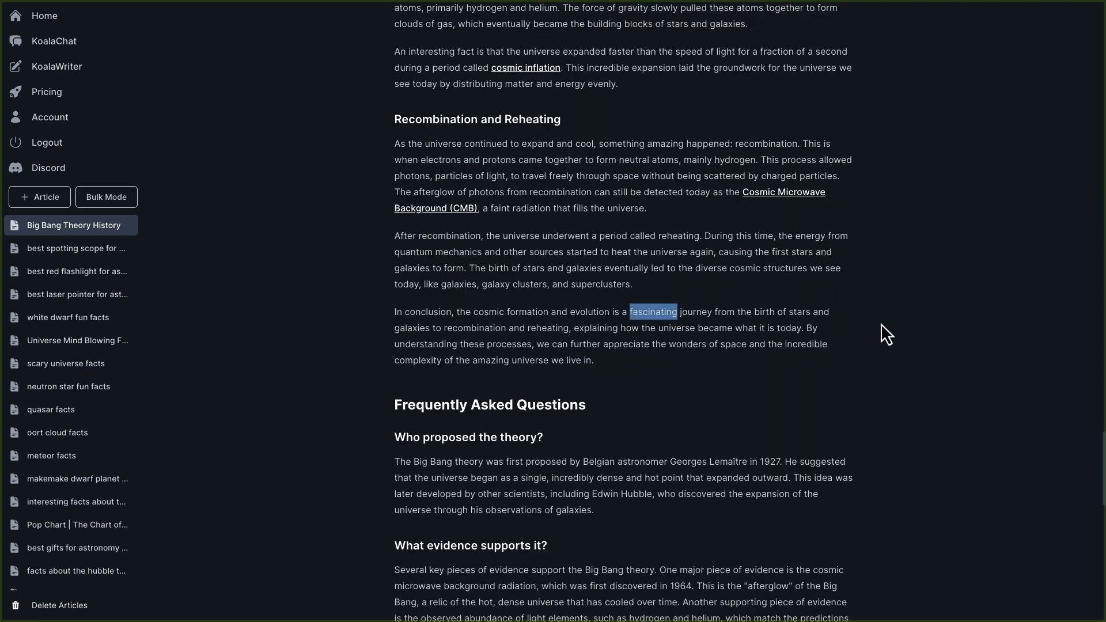
Reopen the article's details panel from the top of the article.
scroll(873, 331, "up", 15)
scroll(872, 333, "up", 10)
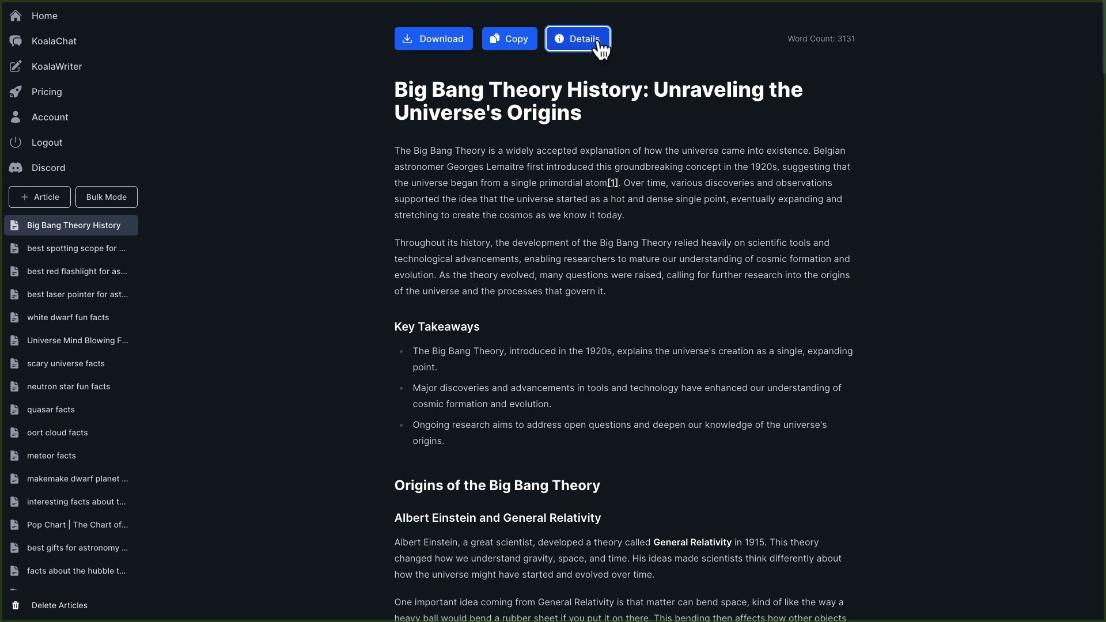
left_click(598, 39)
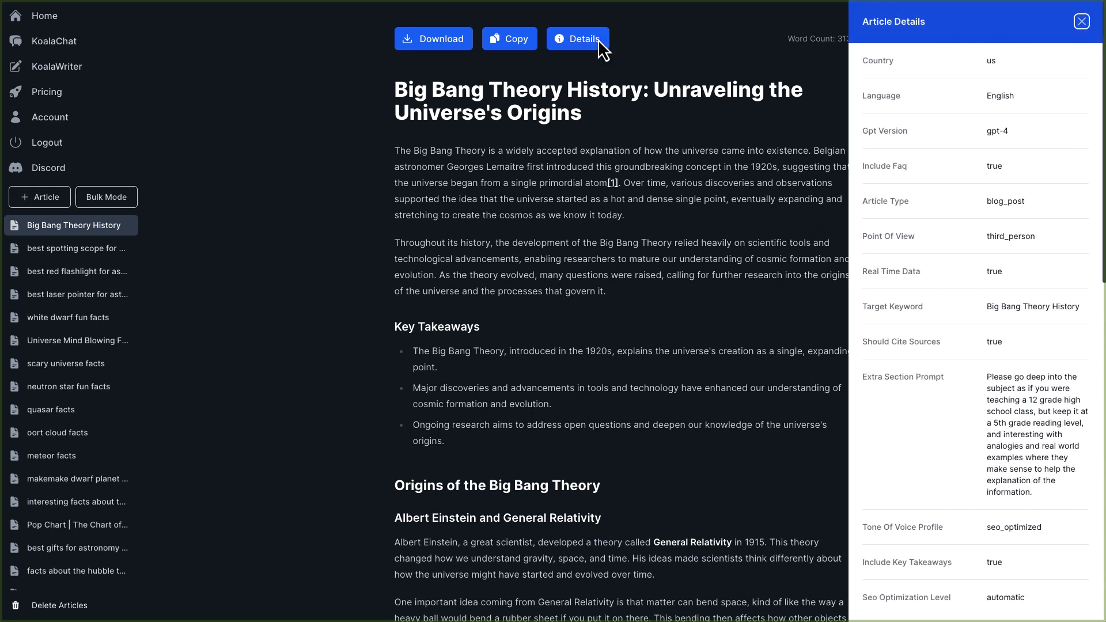